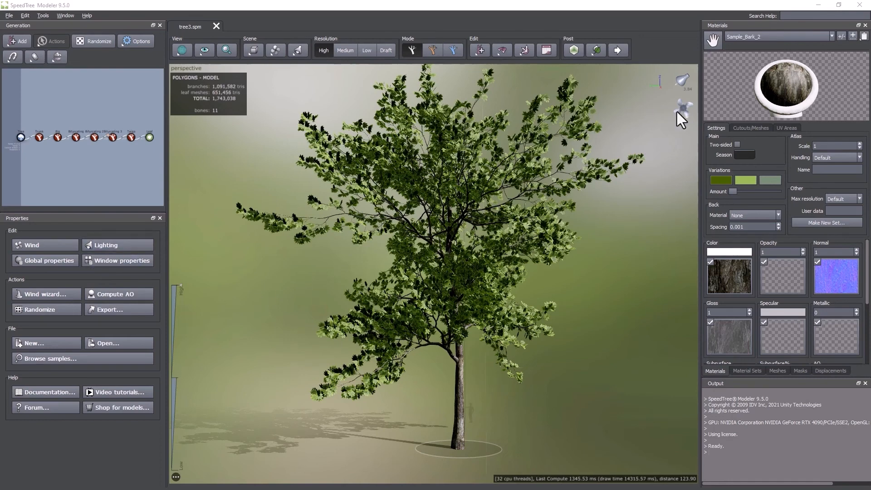
Apply Wind Wizard settings to the tree: Ornamental, cultivated tree, Calm conditions, and small, rustly leaves
left_click(38, 298)
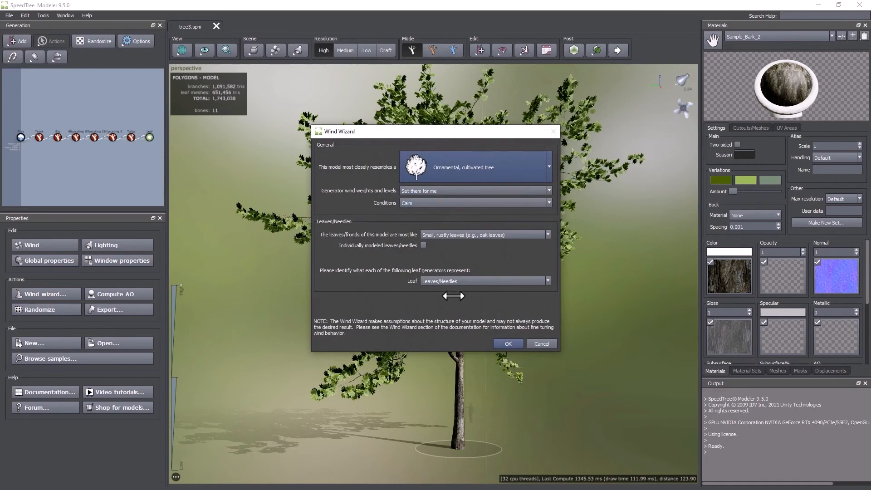
left_click(508, 344)
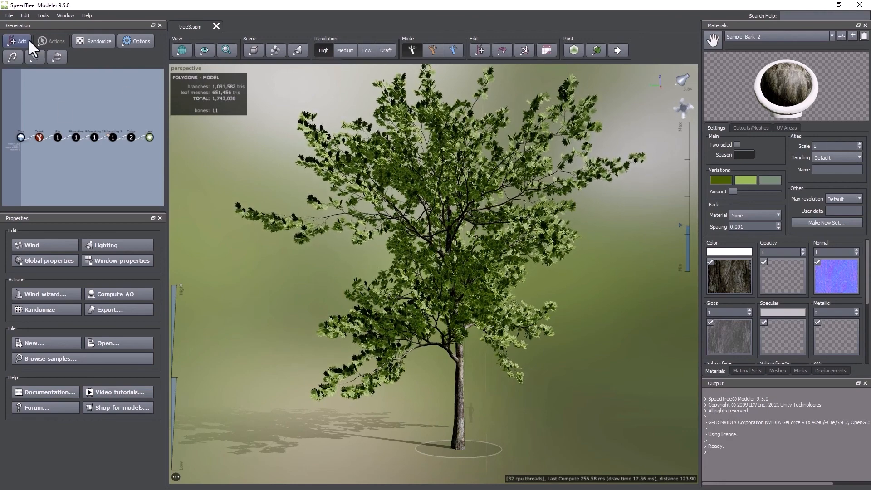
Examine the Games mesh export options with the UnrealEngine (*.st9) file type, leaving the dialog without exporting
left_click(9, 16)
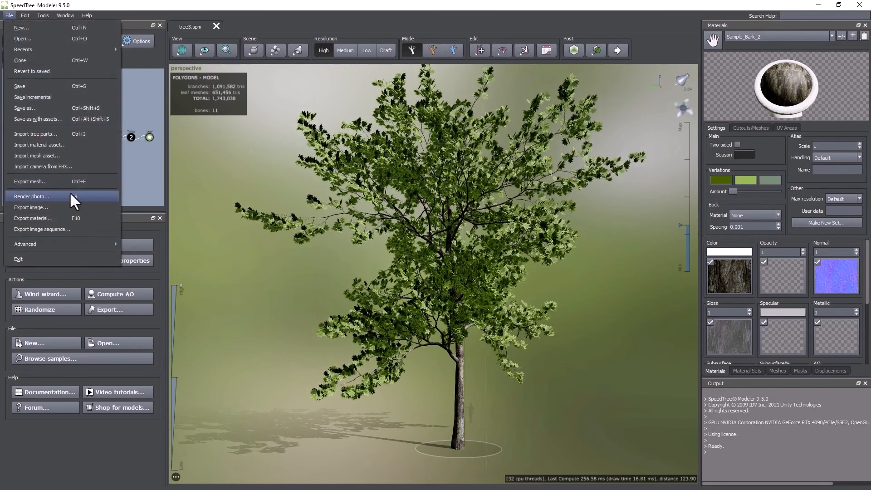
left_click(35, 181)
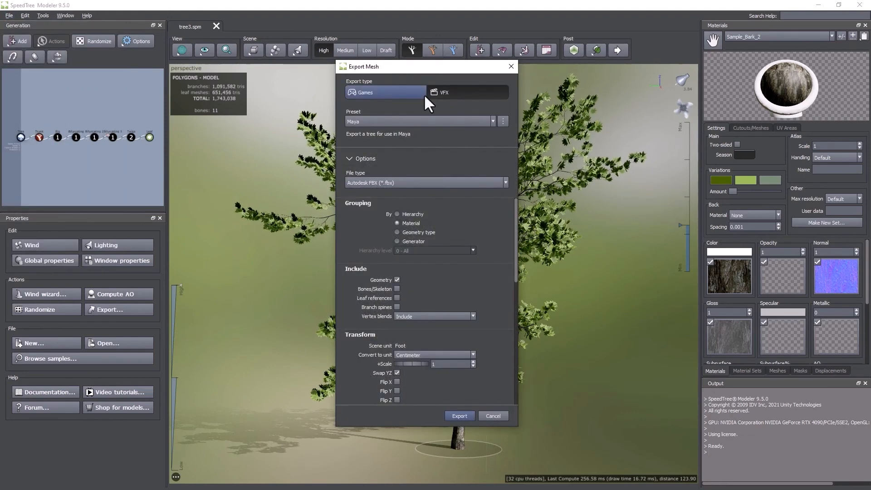
left_click(361, 92)
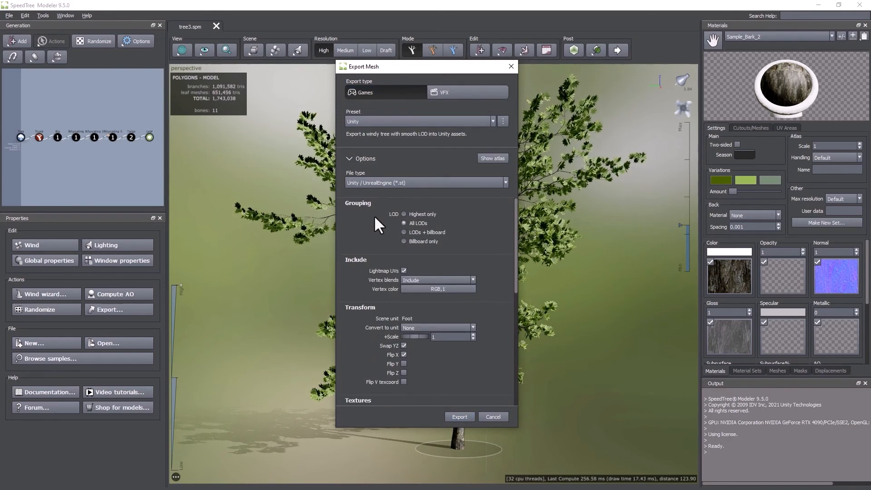
left_click(407, 183)
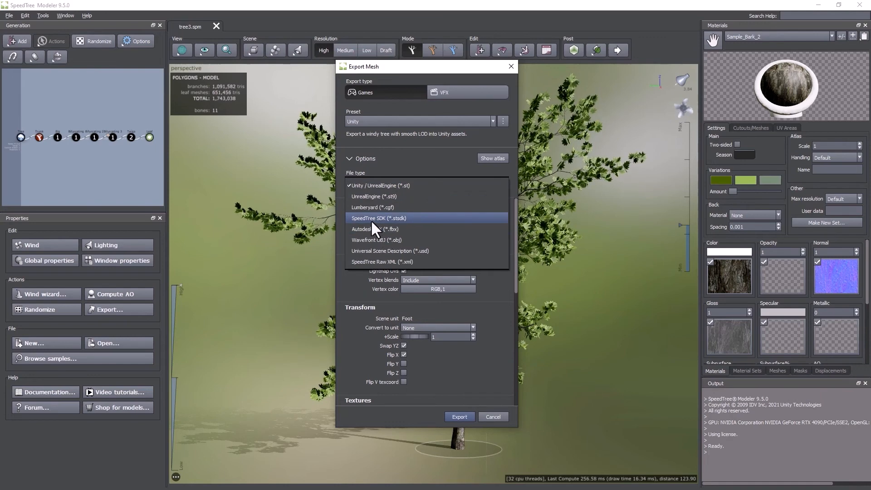
left_click(352, 198)
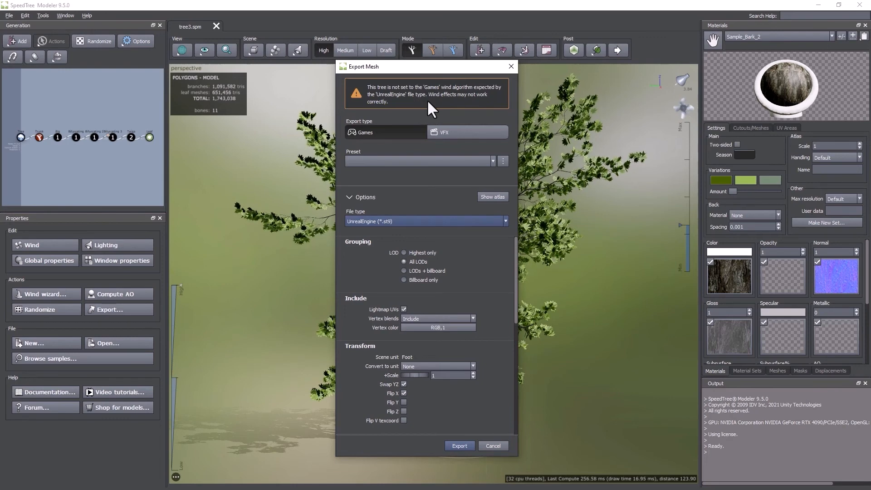
left_click(447, 132)
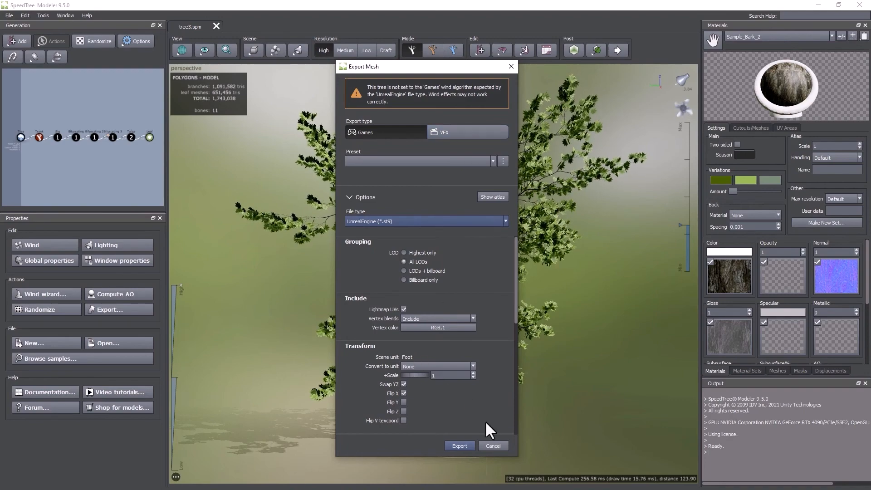
left_click(495, 448)
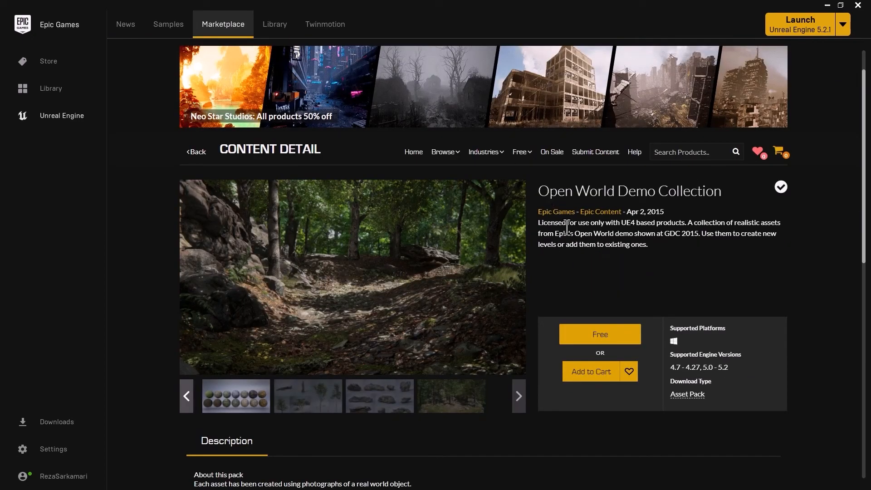
In the Epic Games Launcher Marketplace, look through the tree, rock and forest preview images of the Open World Demo Collection
left_click(310, 408)
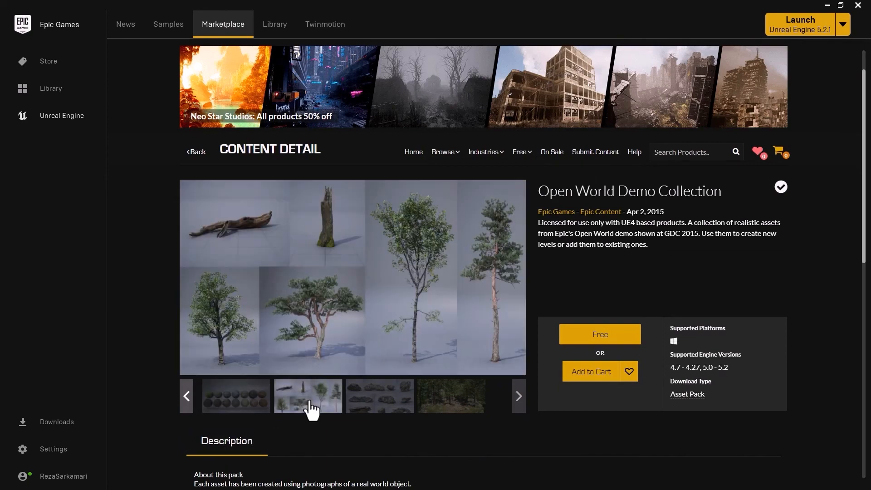
left_click(381, 414)
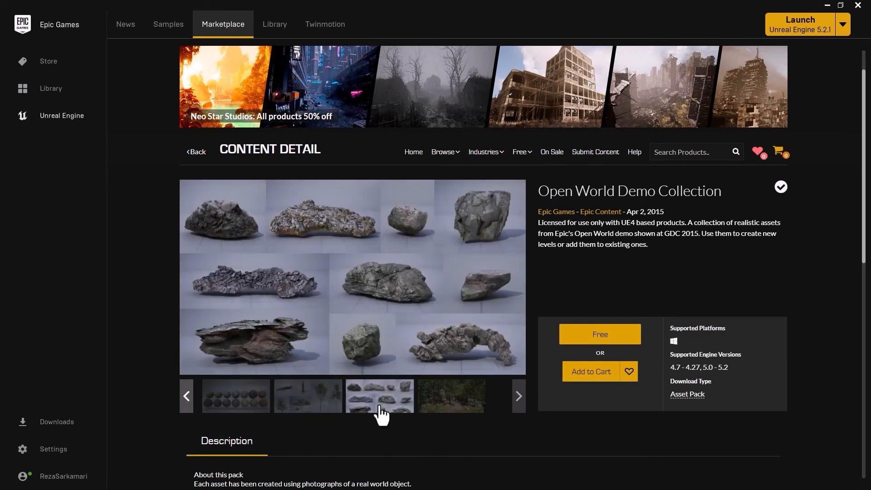
left_click(441, 409)
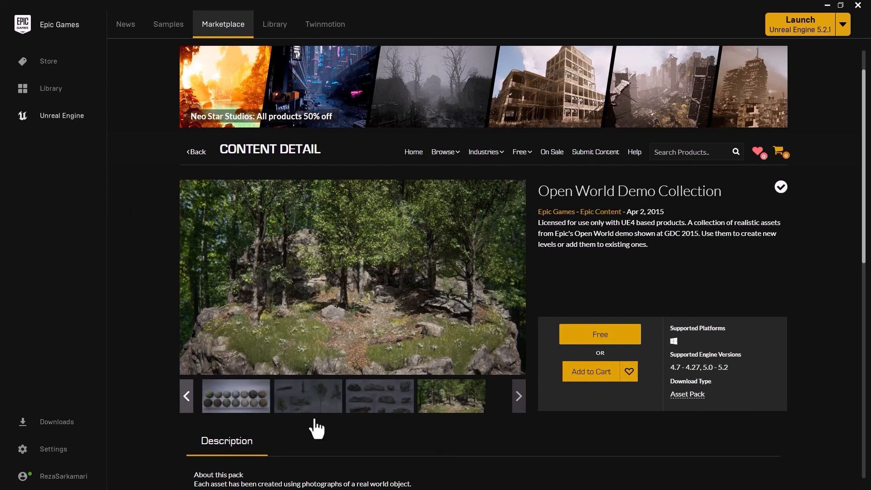
left_click(307, 407)
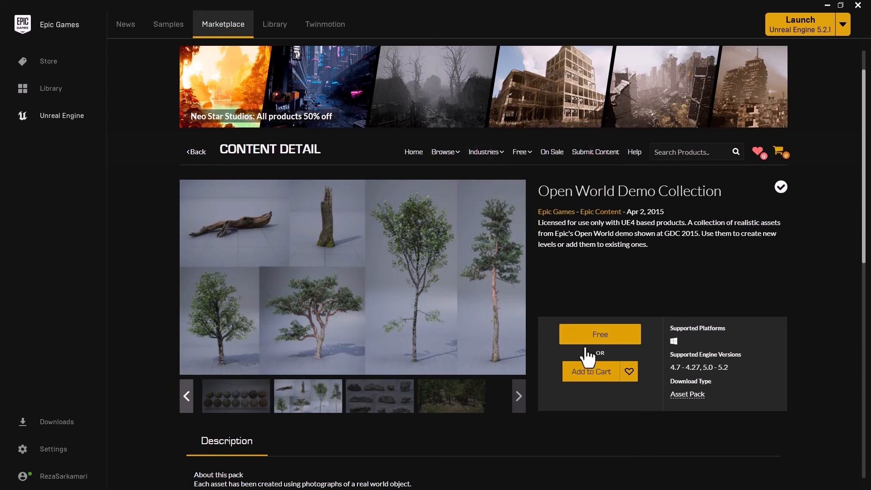
Try adding the Open World Demo Collection to the cart and check its supported engine versions
left_click(592, 381)
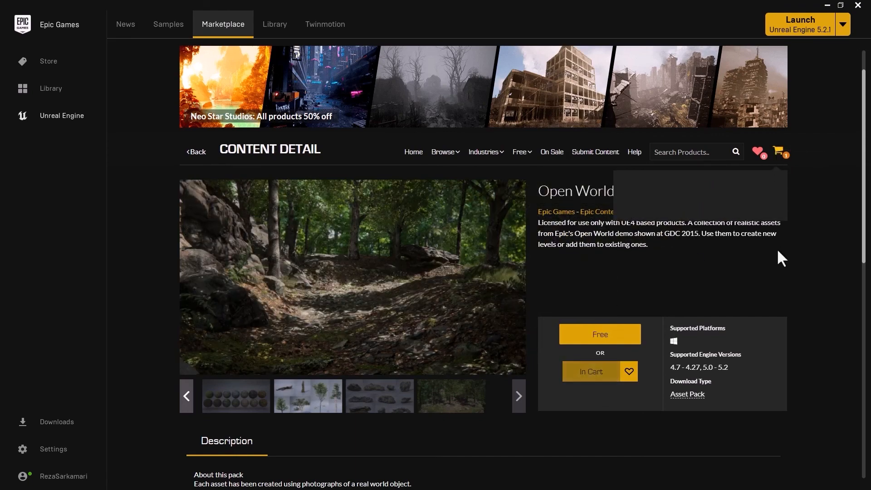
left_click(728, 420)
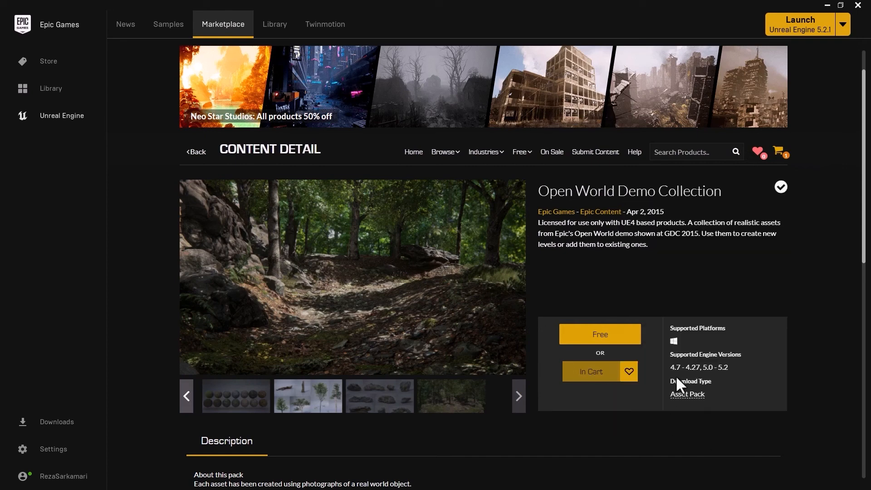
left_click_drag(719, 368, 725, 368)
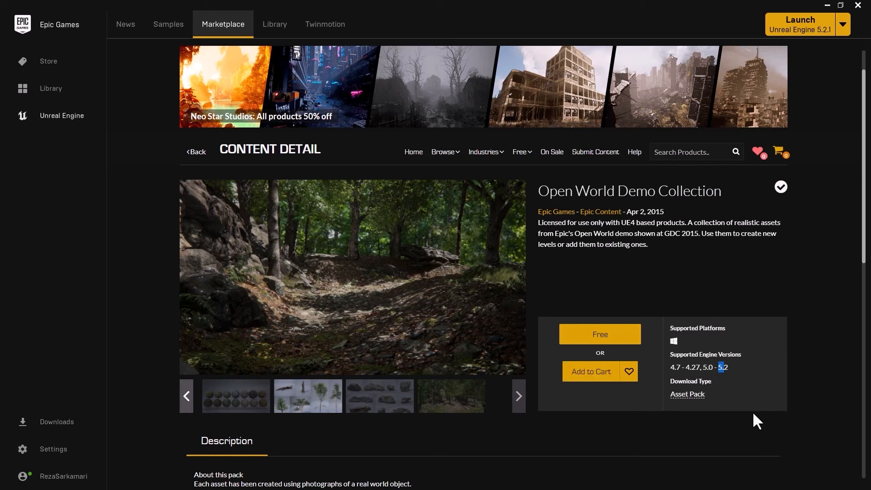
left_click(113, 358)
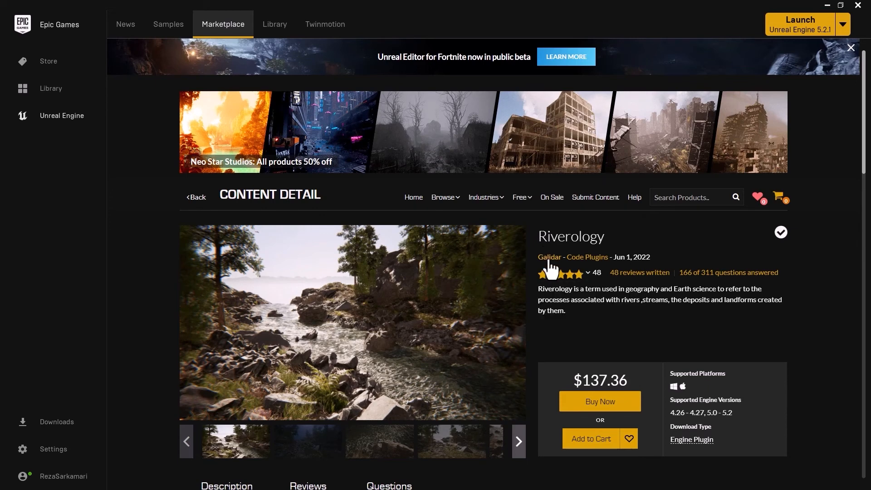
mouse_move(570, 274)
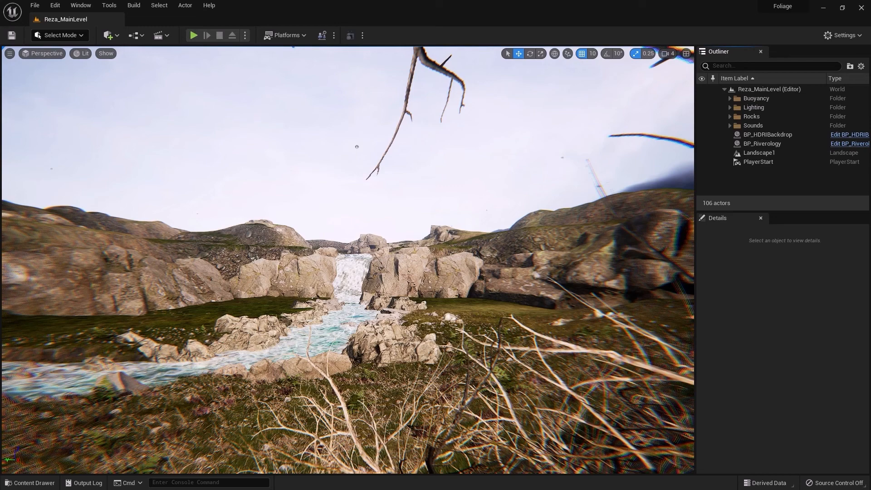
In Unreal Editor, search the Experimental editor preferences for the Procedural Foliage option and close the preferences
left_click(57, 5)
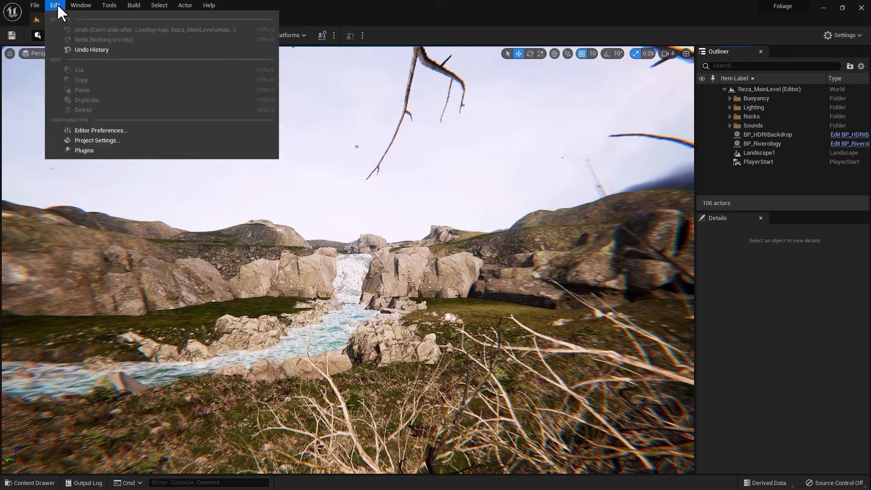
left_click(58, 131)
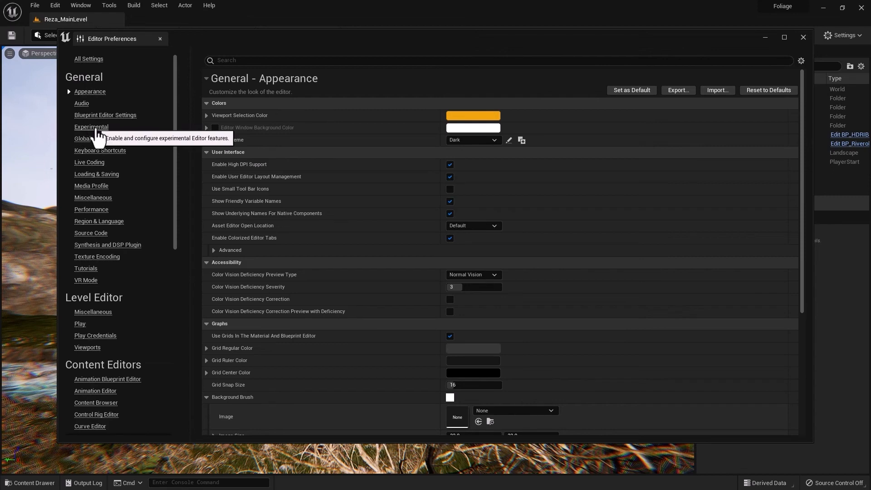
left_click(93, 128)
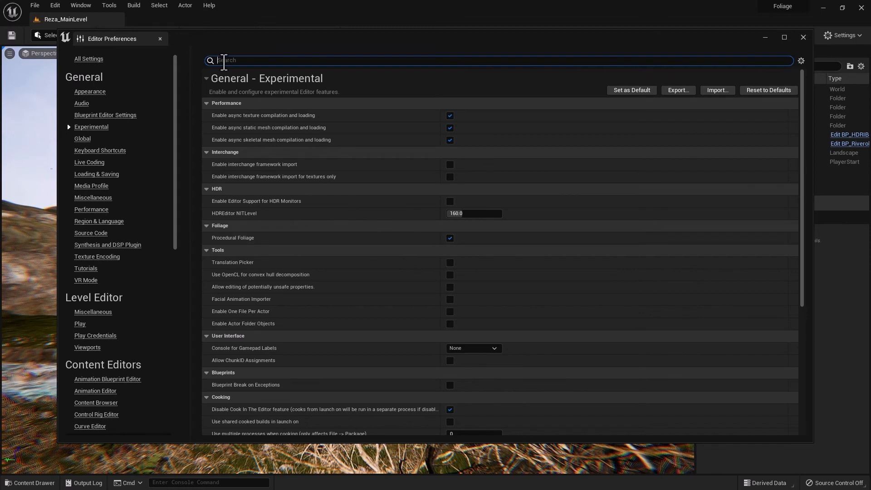
type("Procedural Foliag")
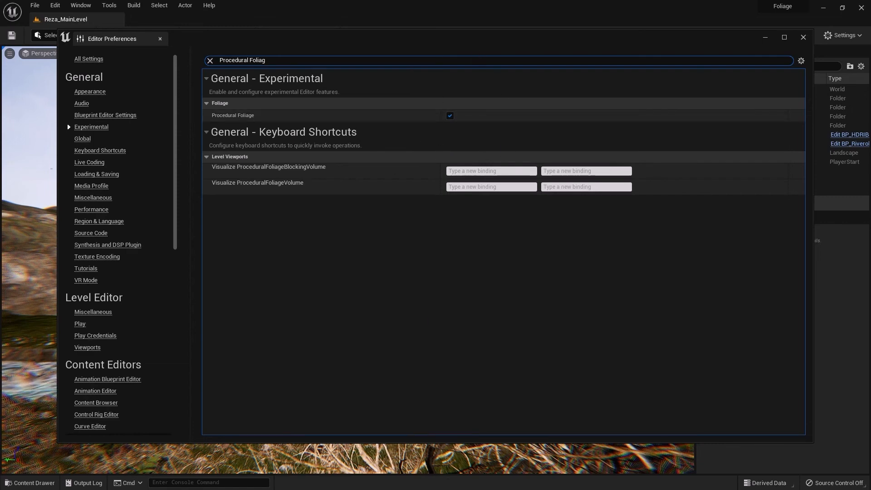
left_click(804, 37)
Inspect the project's Foliage content folder and the tree assets in the SpeedTree folder
left_click(41, 483)
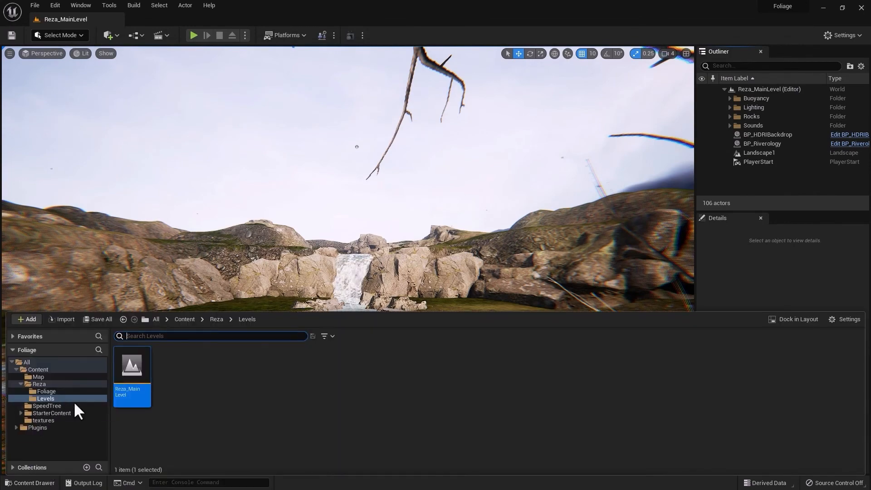
left_click(47, 392)
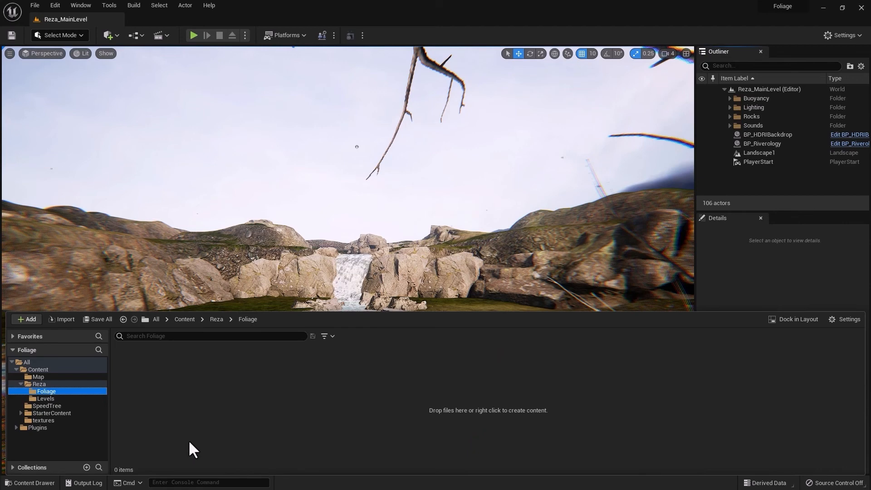
left_click(47, 406)
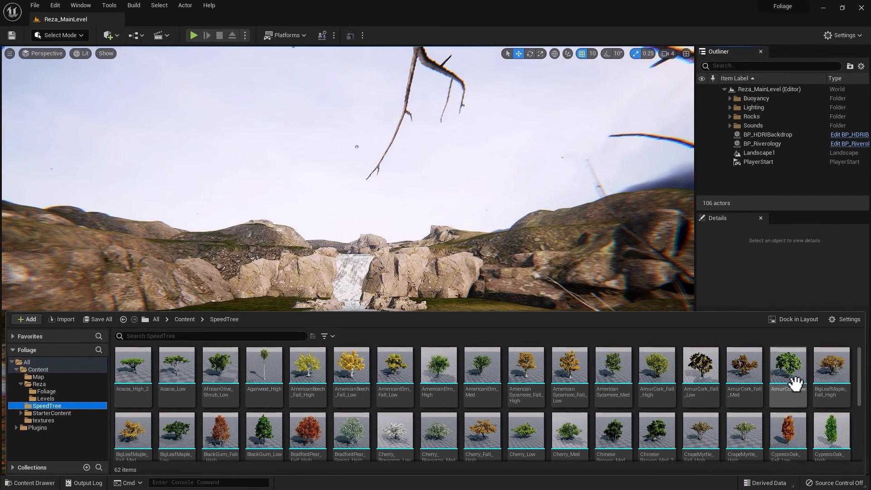
mouse_move(599, 399)
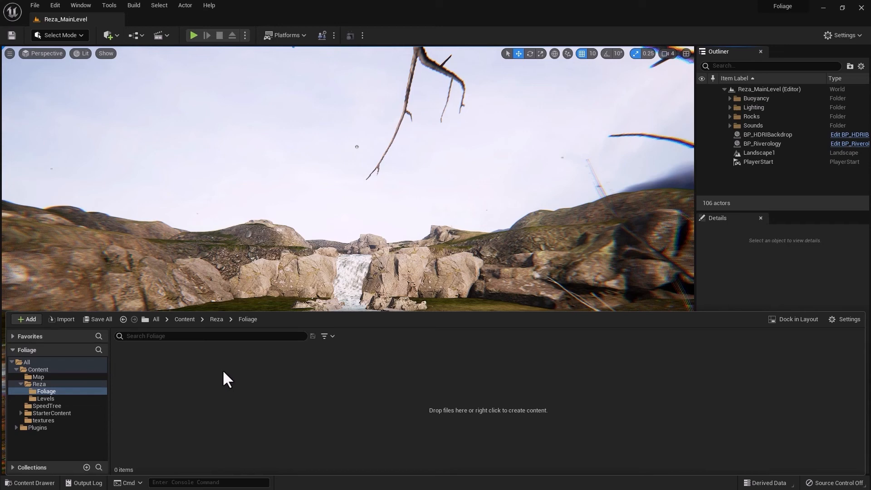
Look through the advanced asset creation categories for the Foliage content folder
right_click(185, 389)
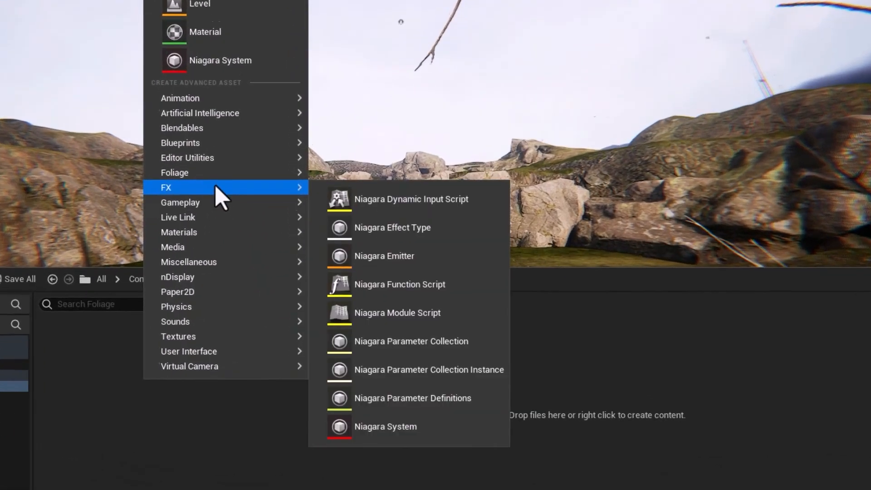
mouse_move(231, 251)
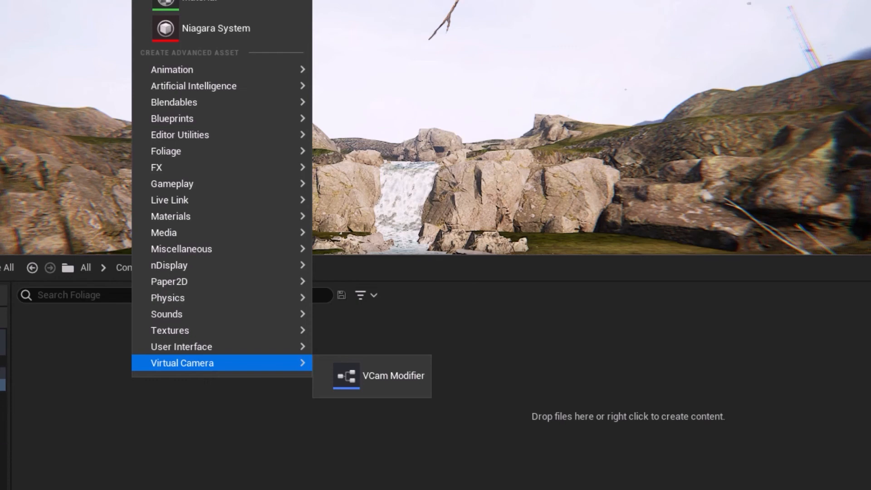
mouse_move(218, 148)
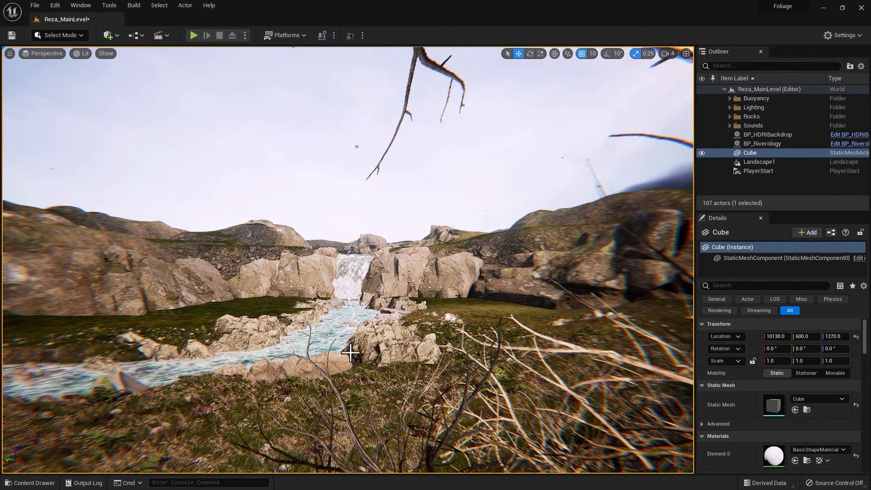
Undo the creation of the Cube actor in the level
key("Delete")
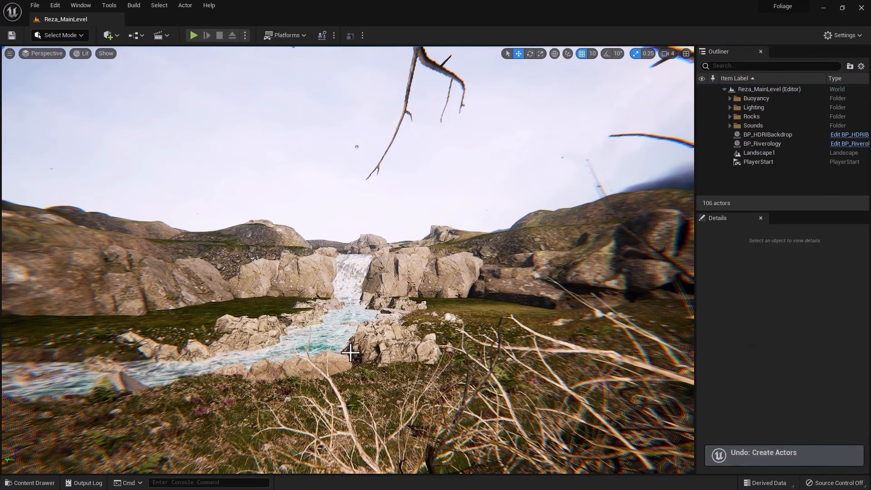
Examine the Foliage asset types that can be created in the Foliage content folder, without creating one
left_click(36, 485)
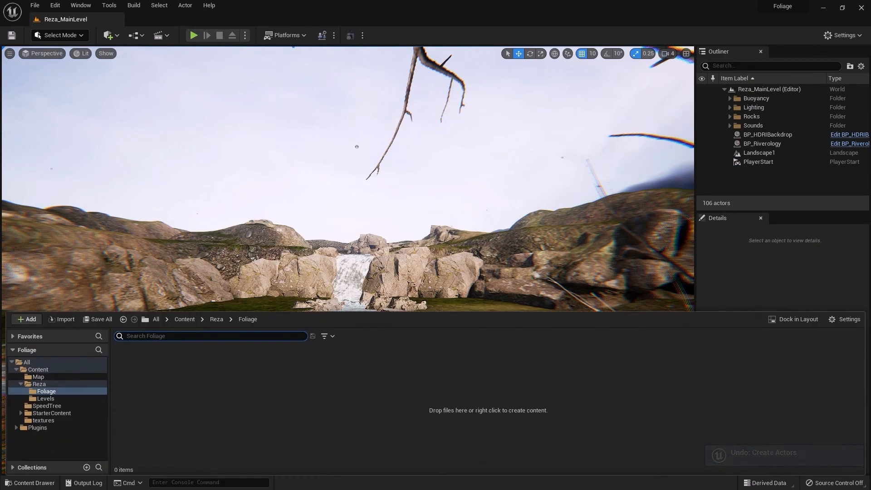
right_click(165, 386)
mouse_move(213, 355)
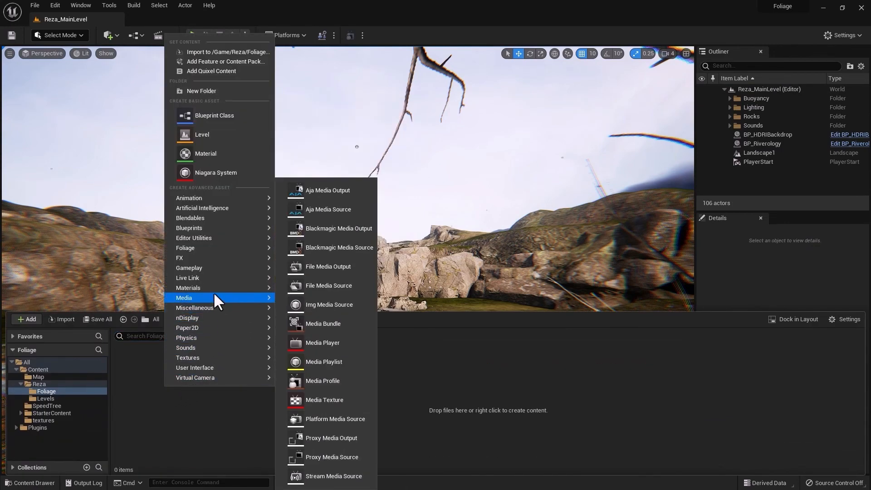
mouse_move(213, 292)
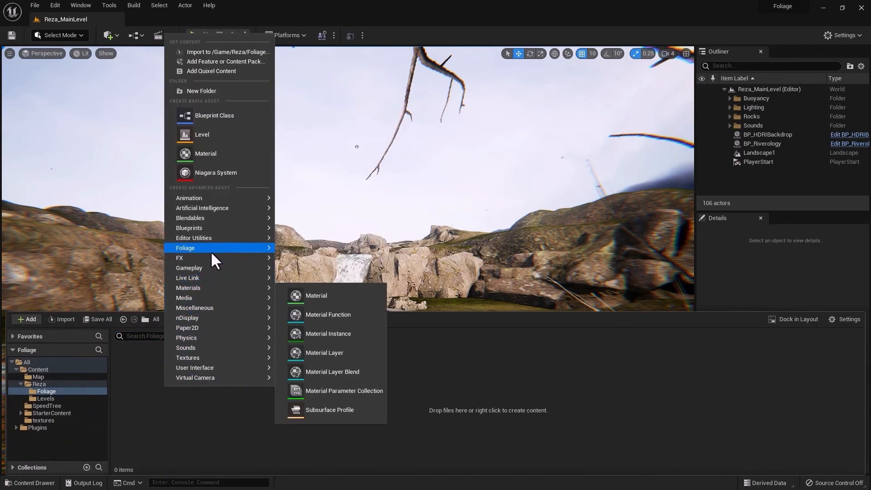
mouse_move(268, 258)
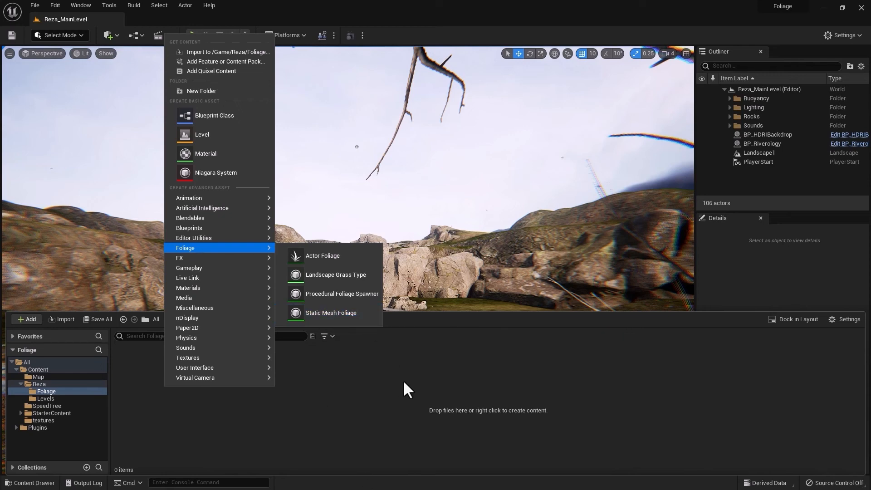
left_click(348, 432)
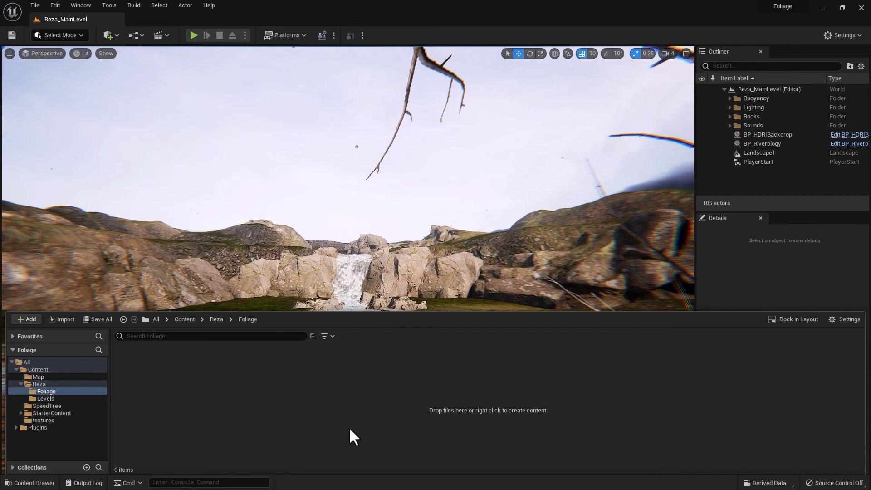
Place the ChineseBanyan_Med tree from the SpeedTree folder in the level and move it onto the ground near the river
left_click(48, 404)
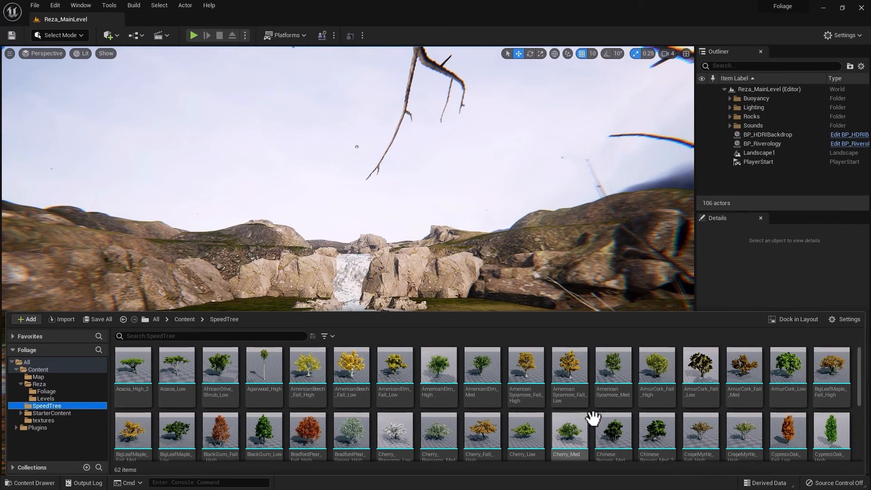
left_click_drag(609, 439, 447, 461)
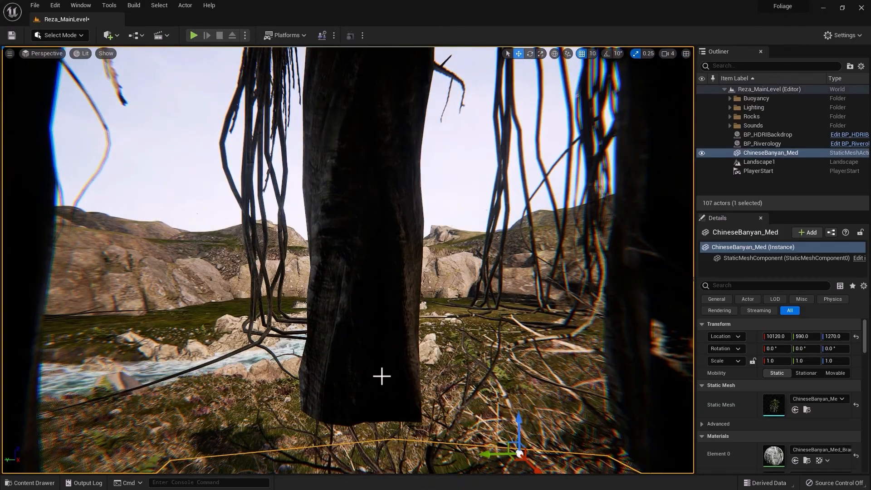
key("f")
left_click_drag(432, 411, 24, 429, "alt")
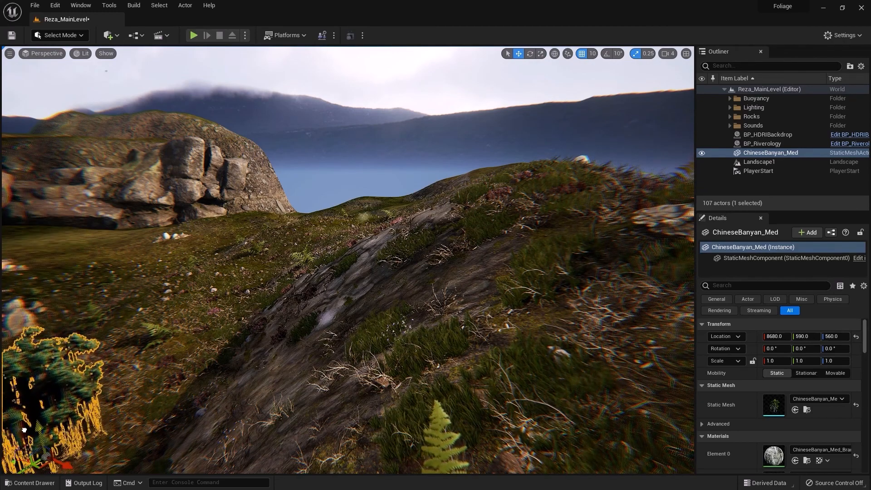
key("f")
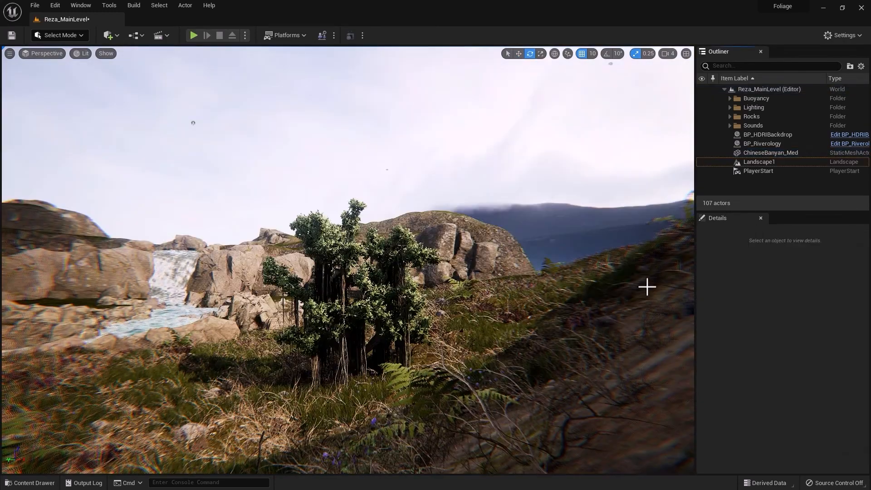
Delete the ChineseBanyan_Med tree from the level
left_click(335, 254)
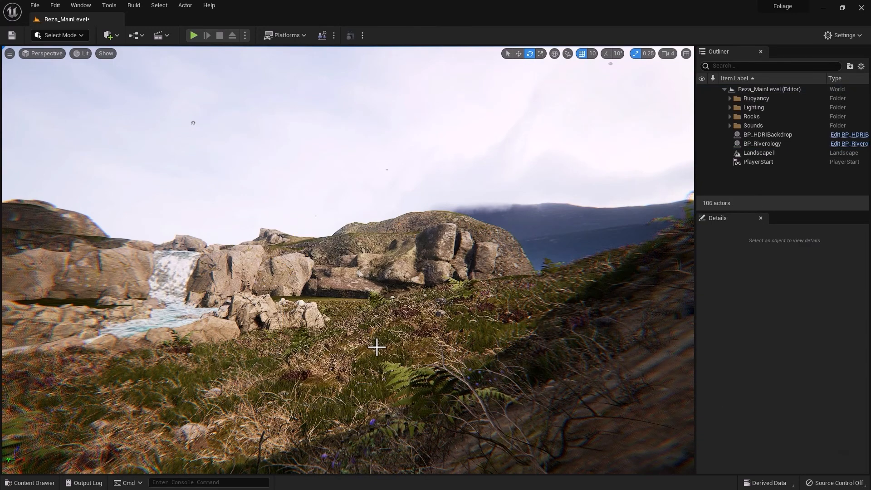
key("Delete")
mouse_move(102, 406)
left_mouse_down()
mouse_move(127, 390)
mouse_move(102, 407)
left_mouse_up()
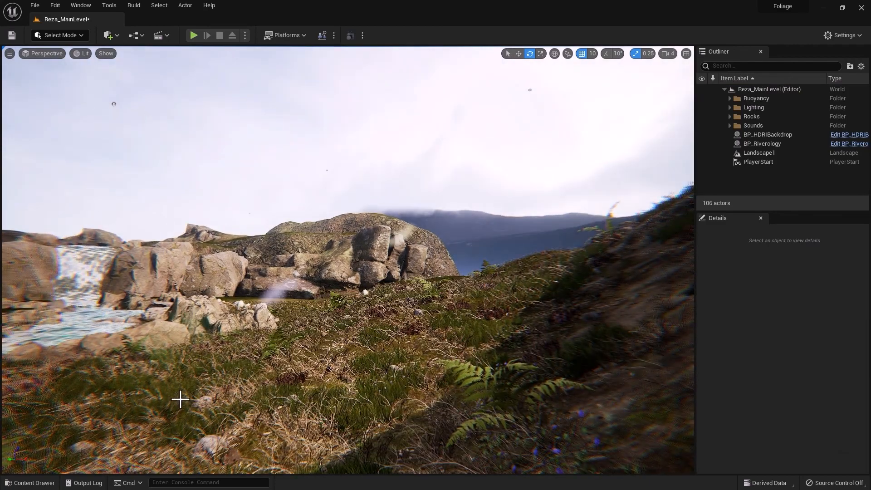
key("Left")
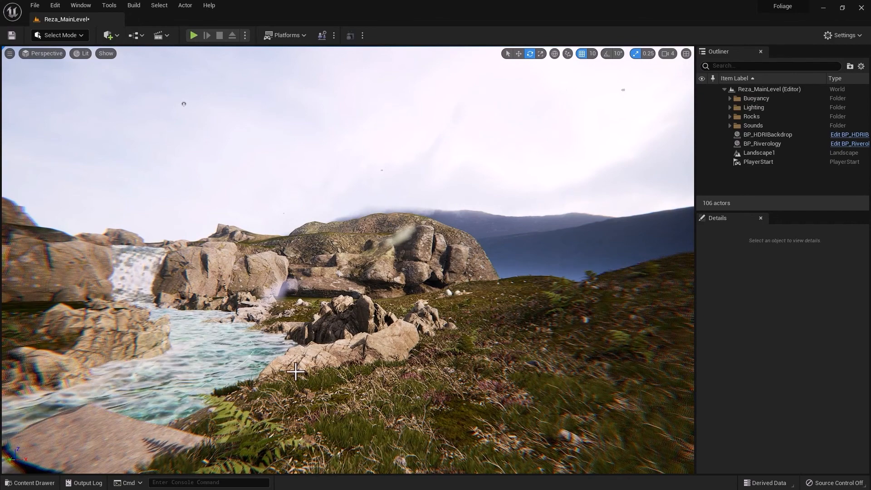
Open the Foliage content folder and read the description of the Static Mesh Foliage asset type without creating one
left_click(30, 483)
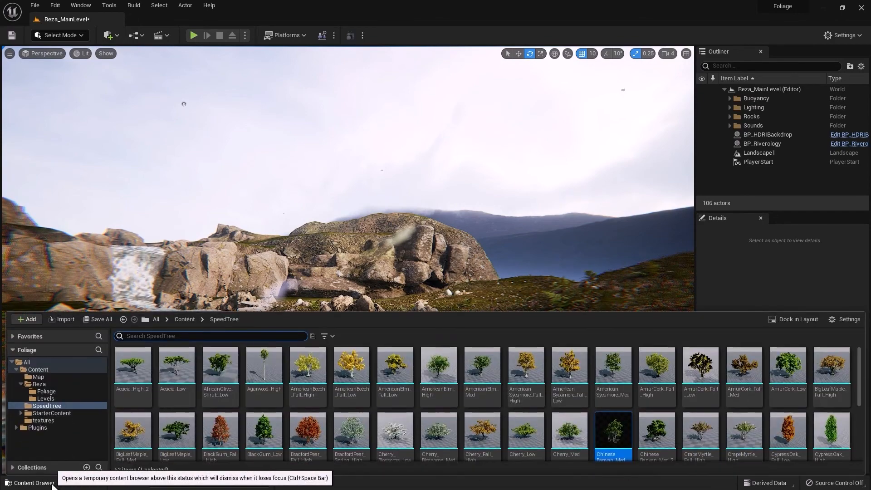
left_click(43, 391)
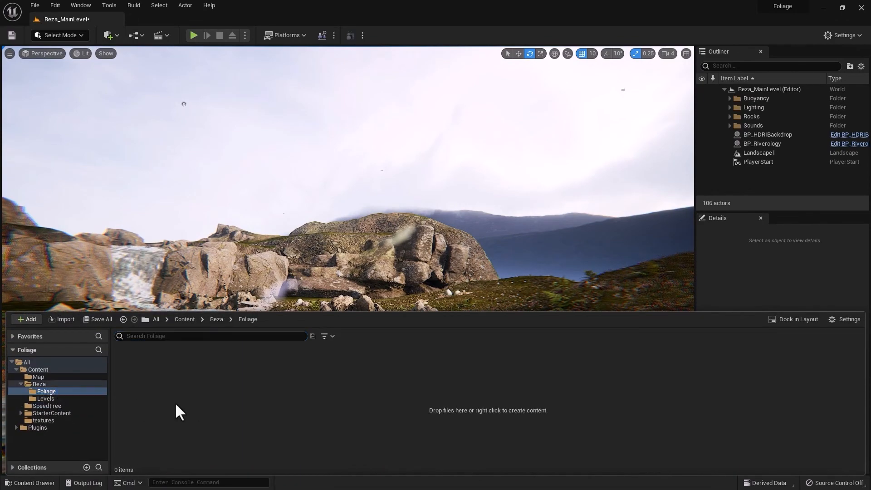
right_click(177, 403)
mouse_move(243, 265)
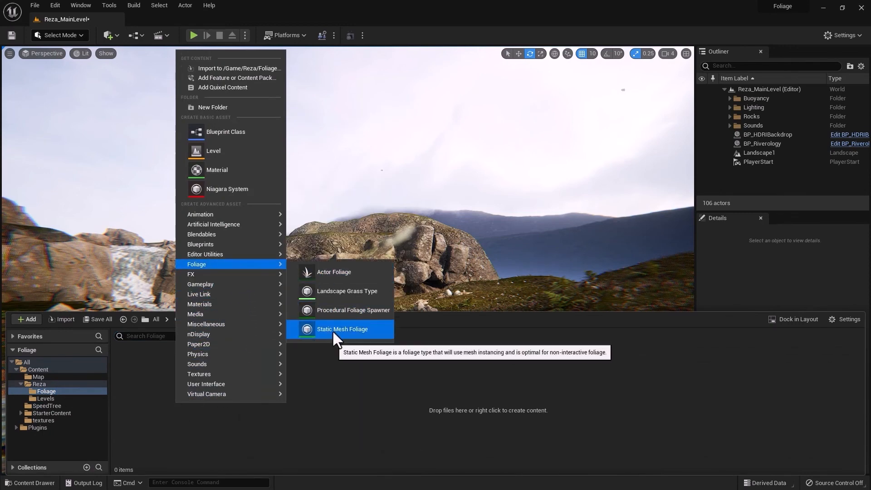
left_click(319, 392)
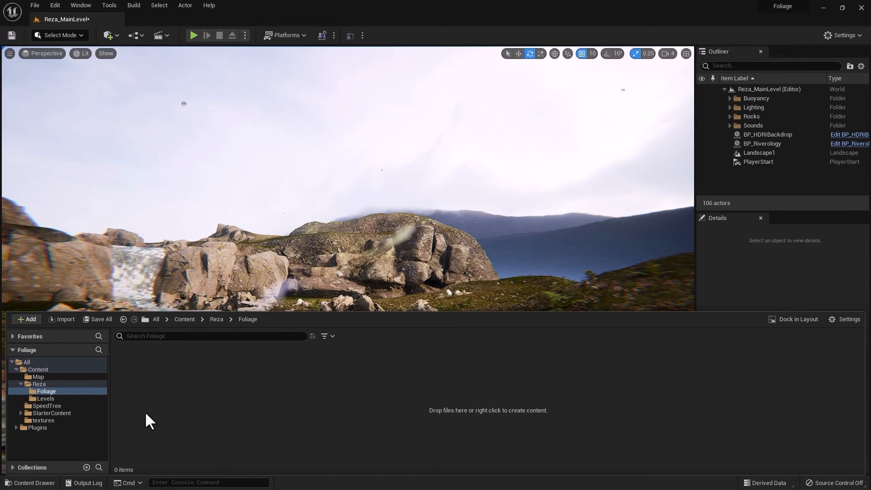
Create a Static Mesh Foliage asset named SM_Americansycamore in the Foliage content folder
left_click(56, 405)
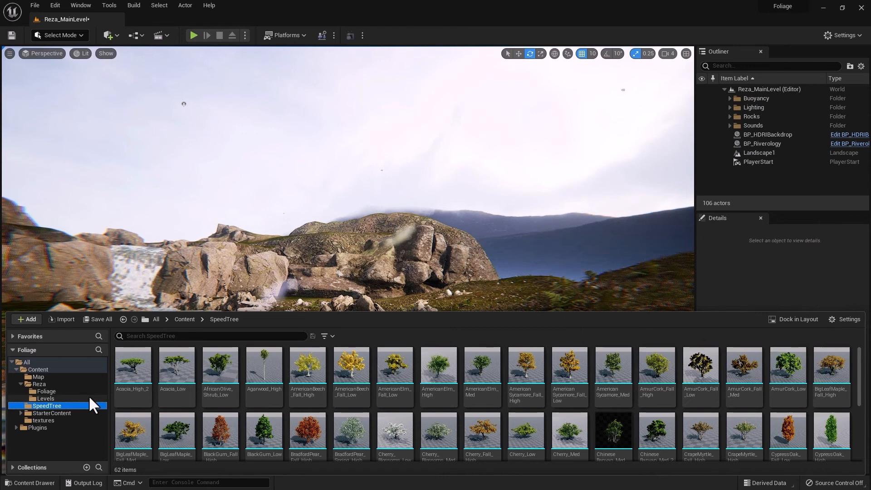
left_click(48, 392)
right_click(188, 375)
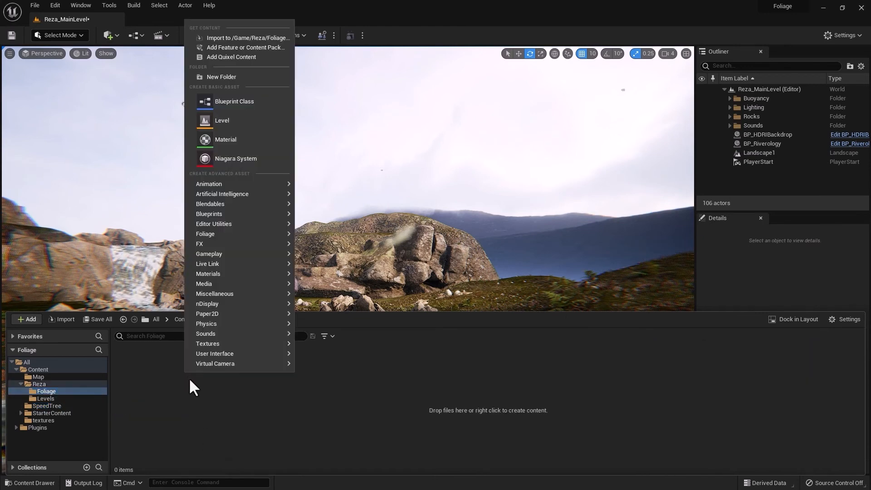
mouse_move(258, 232)
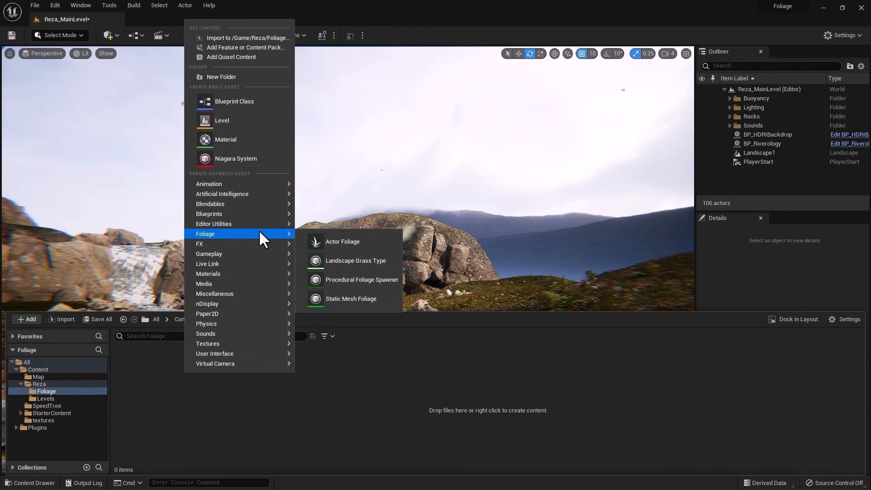
left_click(351, 300)
type("sycamore")
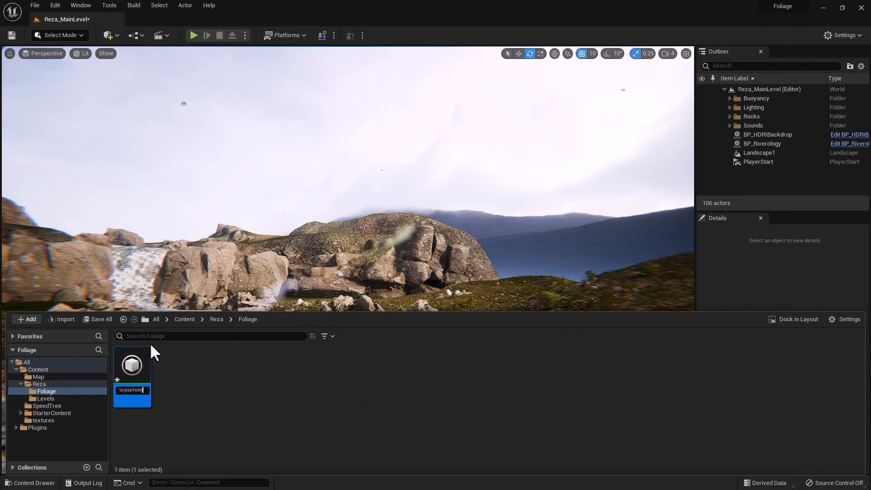
key("Home")
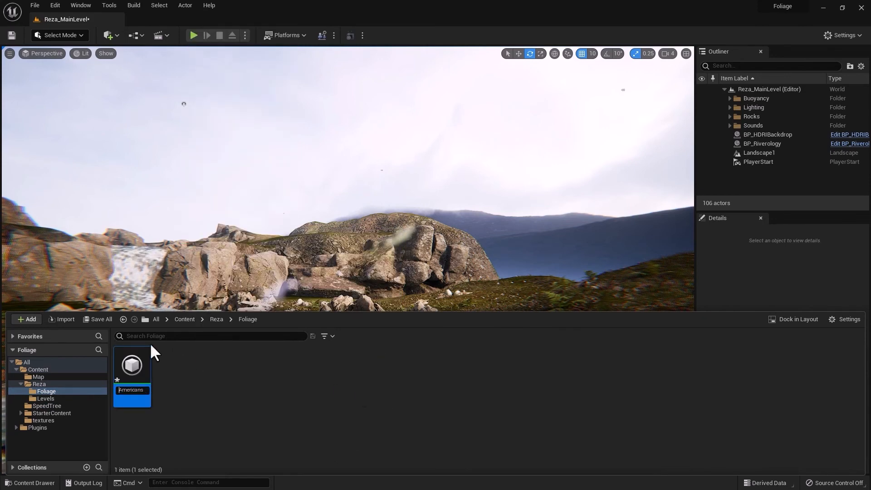
type("SM")
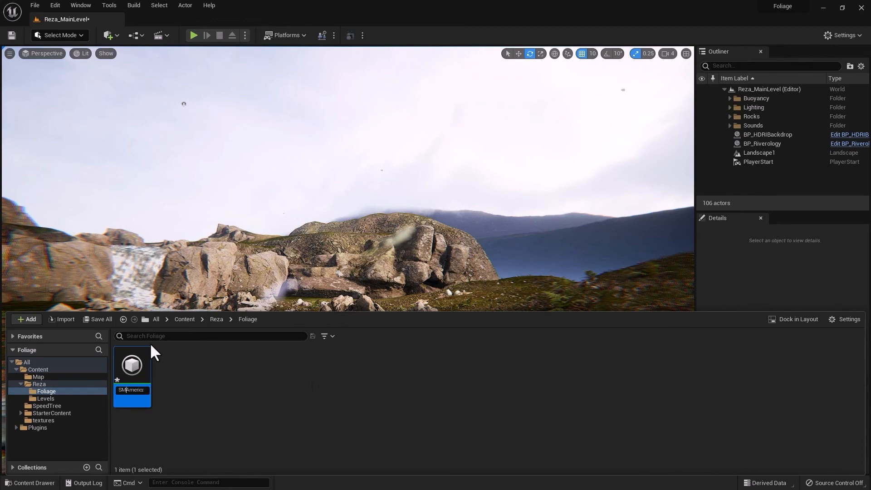
type("_")
key("Return")
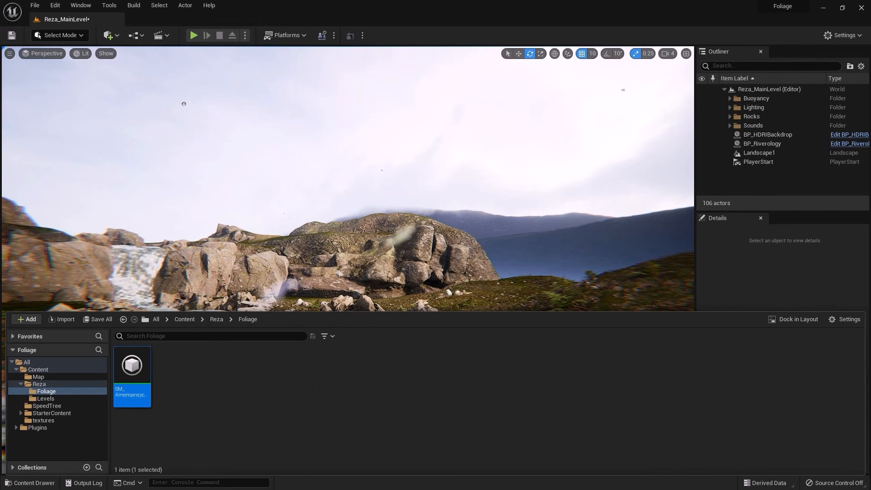
Assign the AmericanSycamore_Med mesh from the SpeedTree folder to the SM_Americansycamore foliage asset
double_click(131, 366)
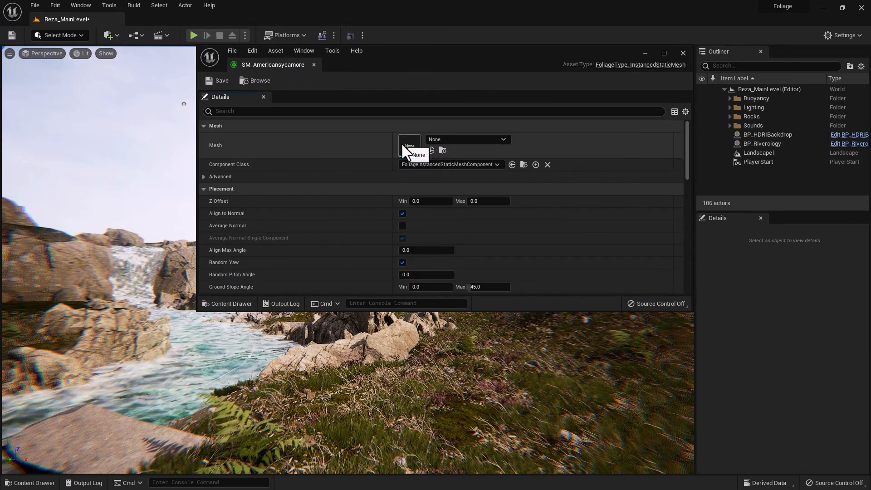
left_click(34, 483)
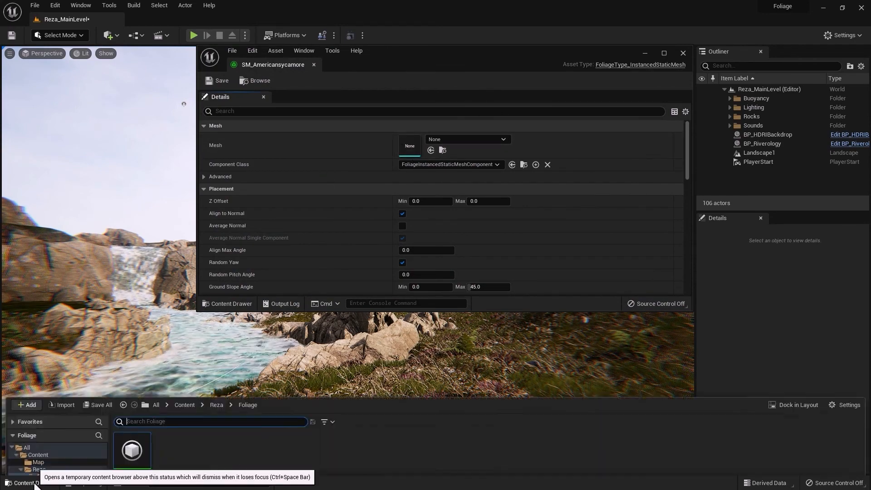
left_click(43, 405)
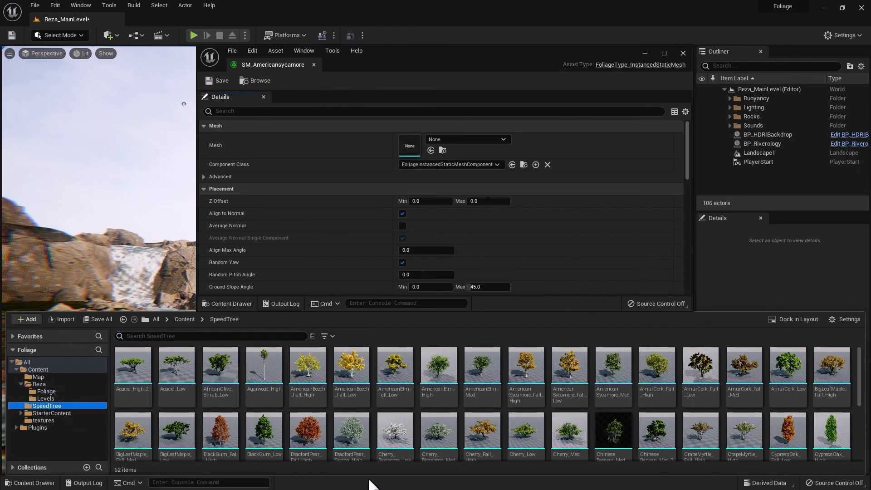
left_click(615, 371)
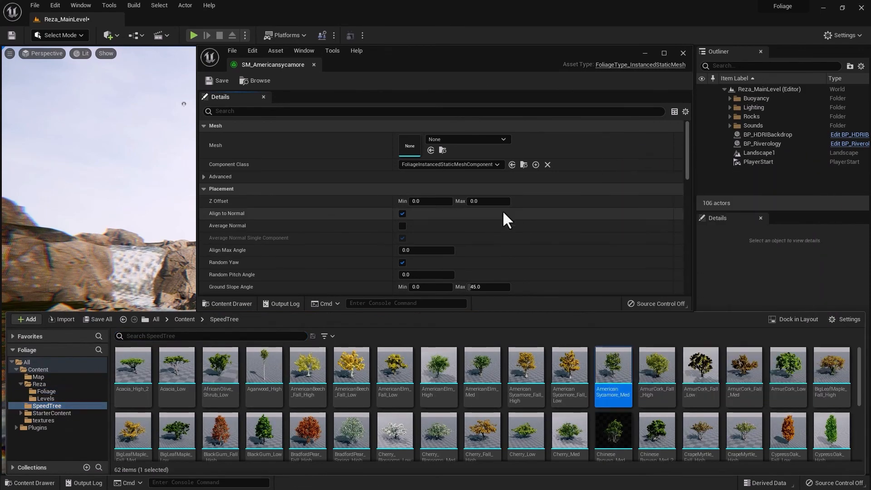
left_click_drag(608, 365, 427, 177)
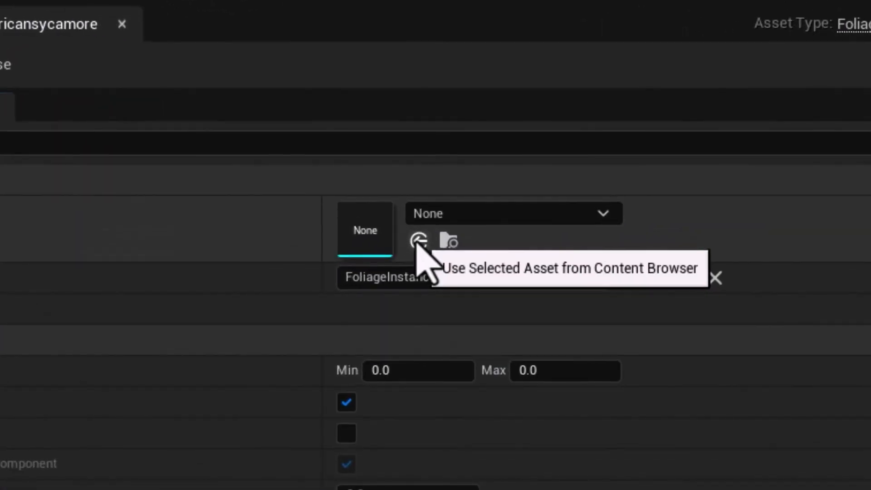
left_click(418, 242)
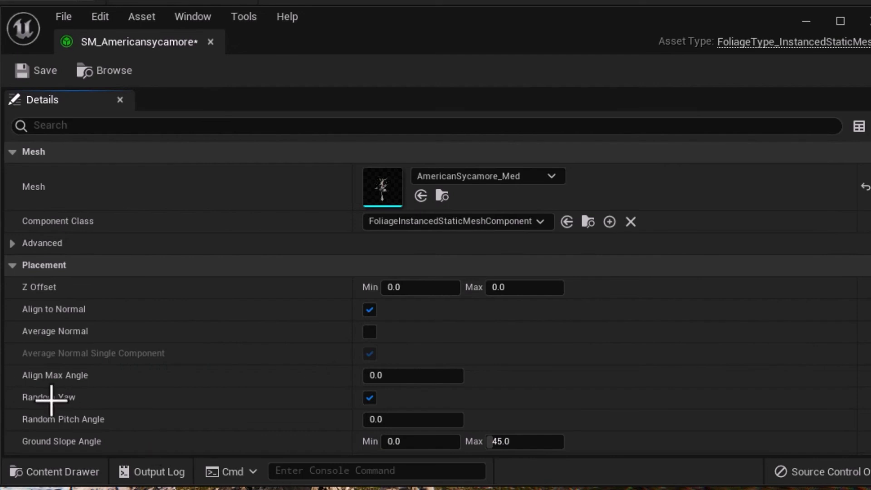
mouse_move(55, 407)
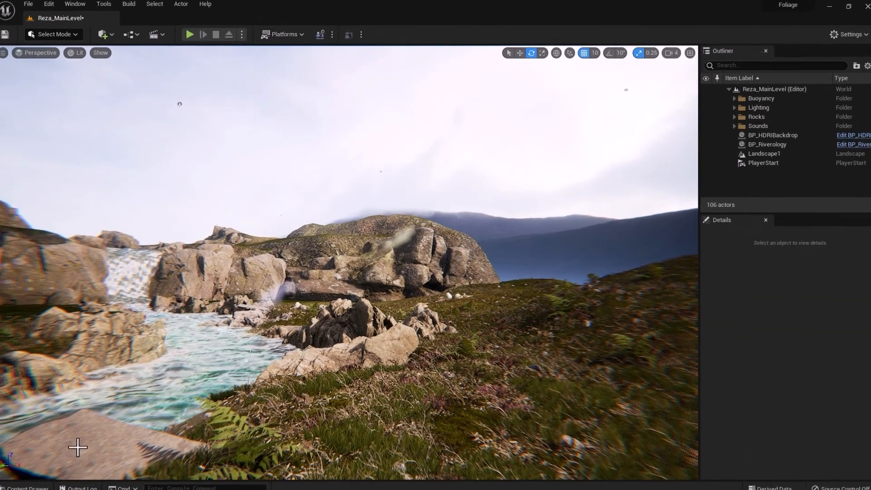
Create a second Static Mesh Foliage asset named Gum in the Foliage content folder
left_click(27, 488)
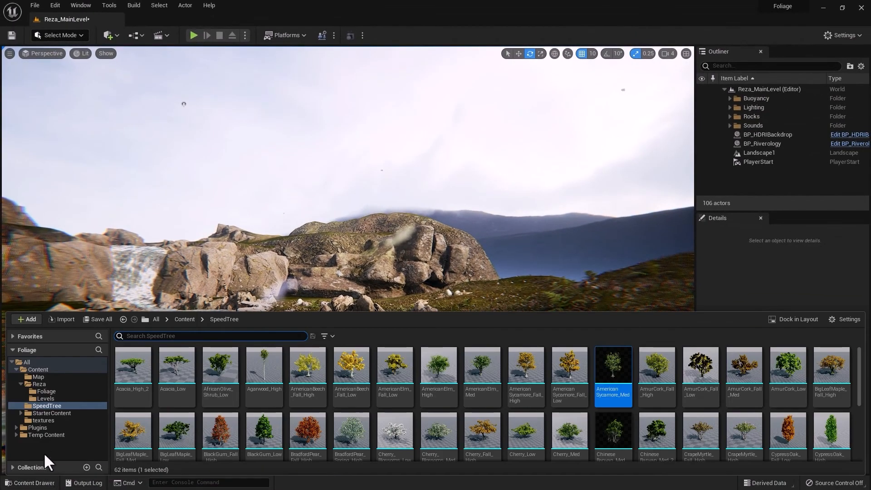
left_click(44, 392)
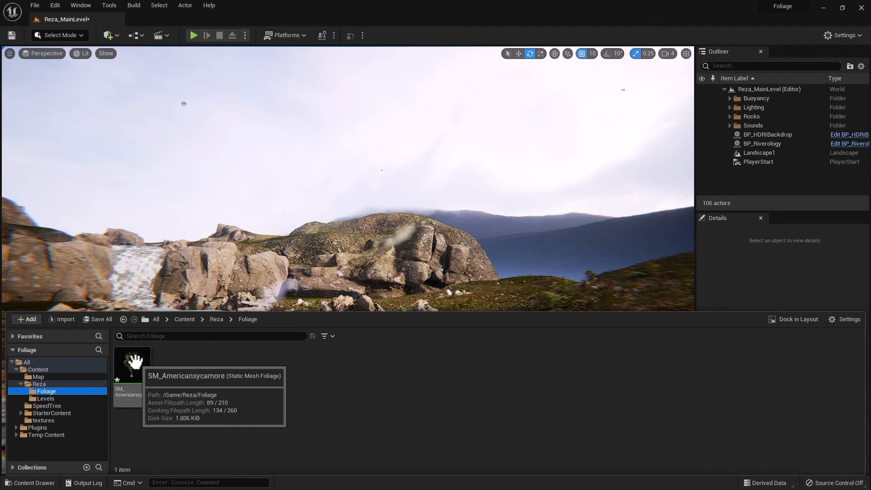
right_click(176, 369)
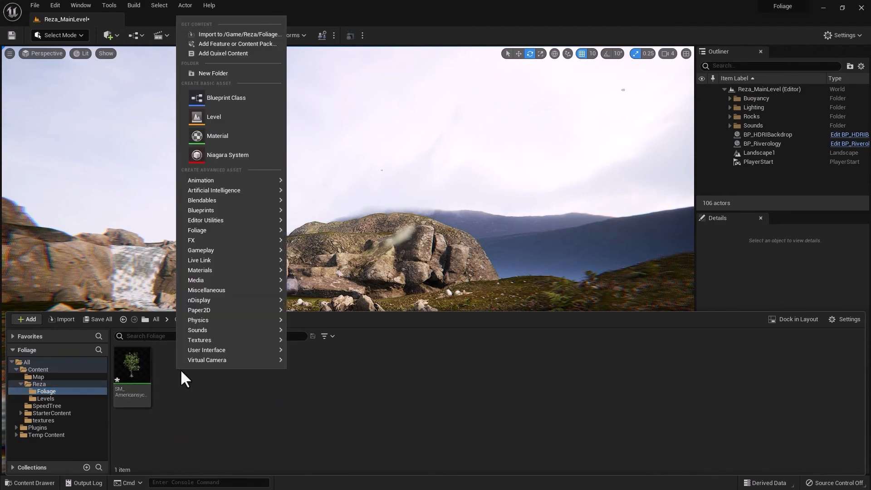
mouse_move(243, 253)
mouse_move(241, 231)
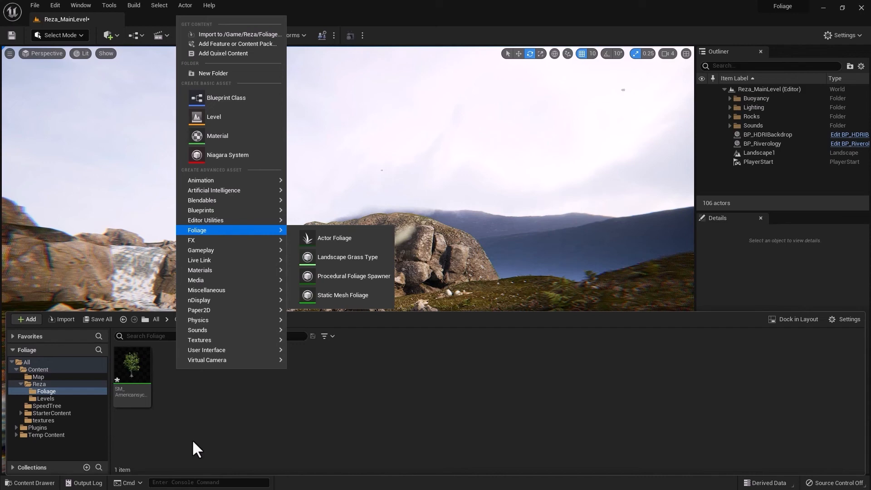
left_click(316, 295)
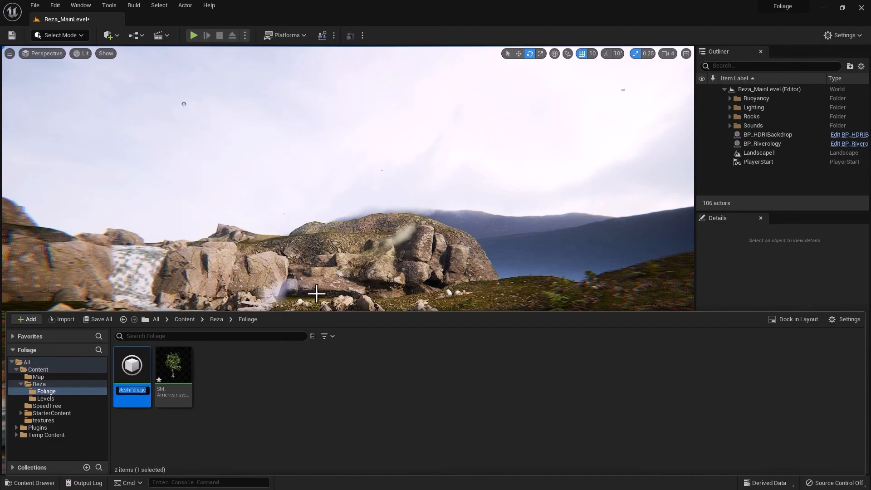
type("Gum")
key("Return")
Assign the BlackGum_Low mesh from the SpeedTree folder to the Gum foliage asset and close its editor
left_click(30, 483)
left_click(47, 406)
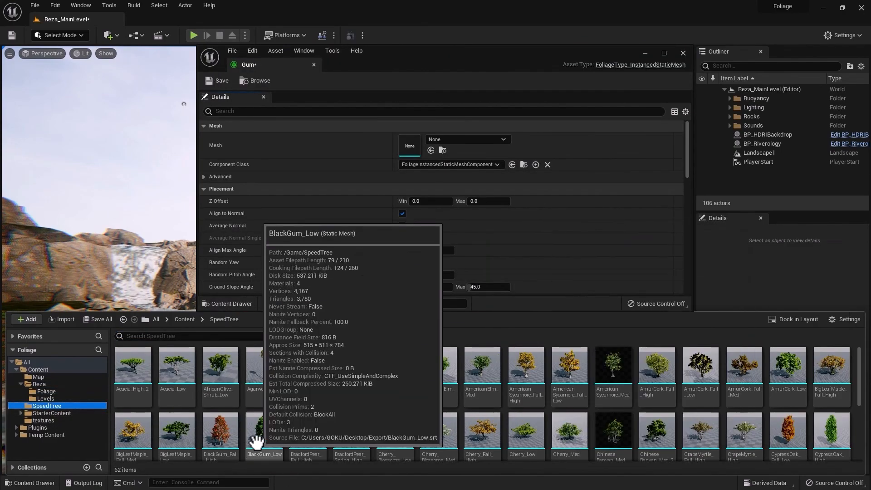
scroll(281, 435, "down", 1)
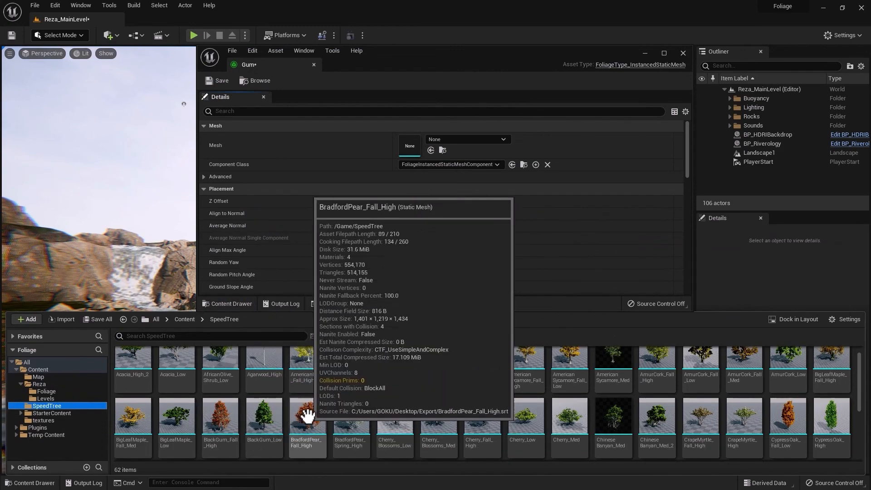
left_click_drag(263, 420, 410, 146)
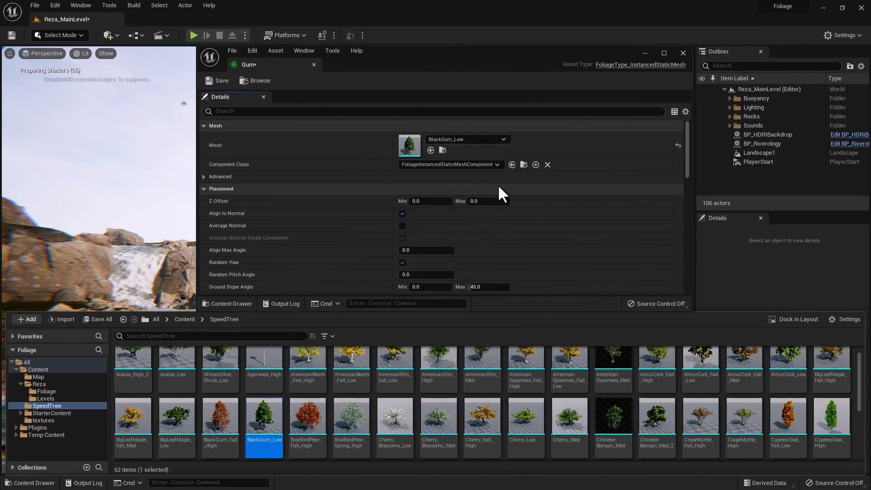
left_click(684, 53)
Create a Static Mesh Foliage asset named GreenAsh in the Foliage content folder
key("ctrl+space")
scroll(440, 422, "down", 3)
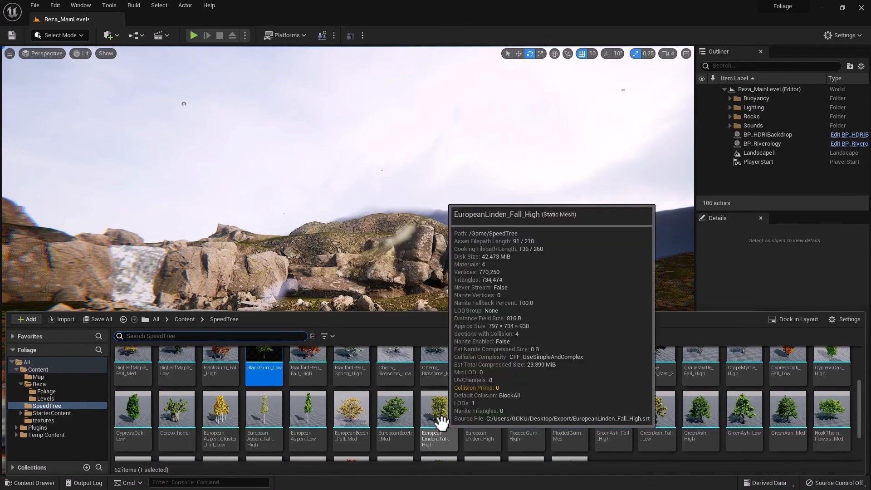
left_click(46, 391)
right_click(212, 385)
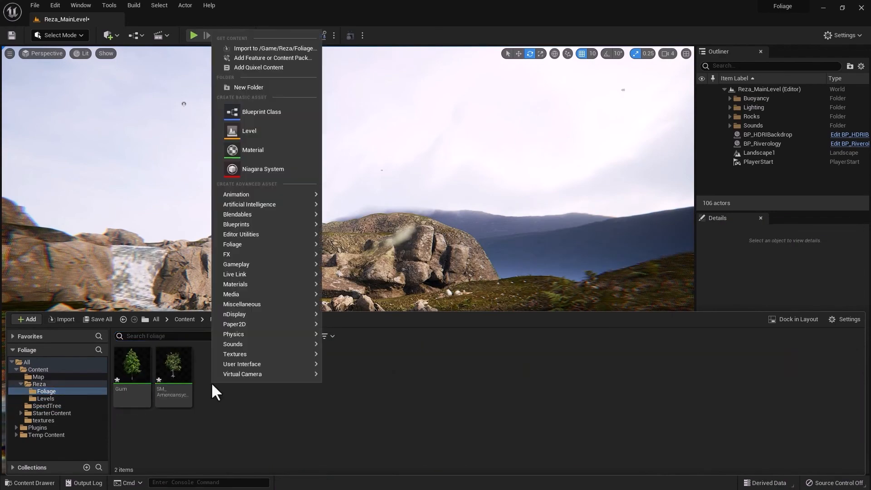
mouse_move(264, 282)
left_click(350, 312)
type("Green")
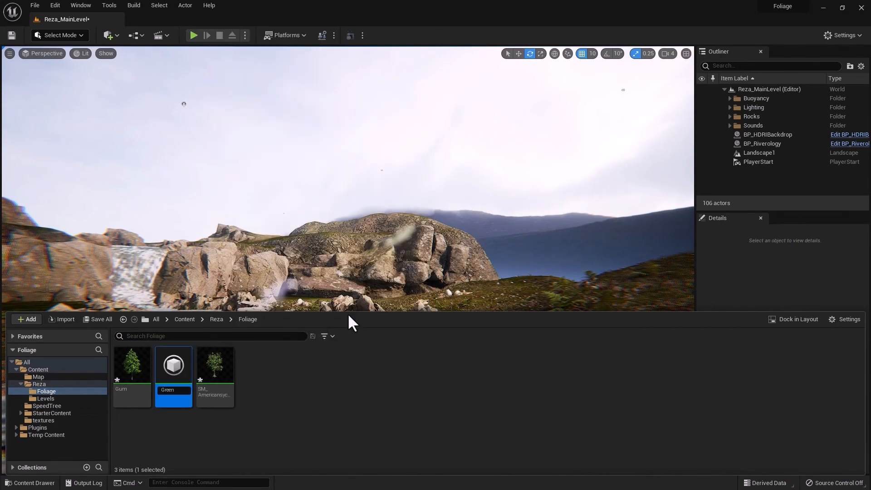
type("Ash")
key("Return")
Assign the GreenAsh_High mesh from the SpeedTree folder to the GreenAsh foliage asset and close its editor
double_click(131, 365)
left_click(47, 406)
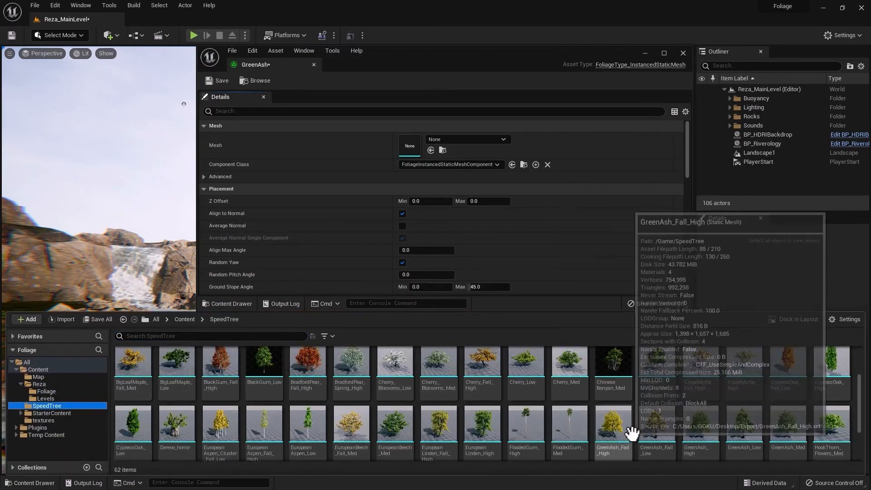
left_click(702, 425)
left_click(432, 150)
left_click(683, 52)
Look through the SpeedTree meshes and create a Static Mesh Foliage asset named SM_Maple in the Foliage folder
left_click(30, 483)
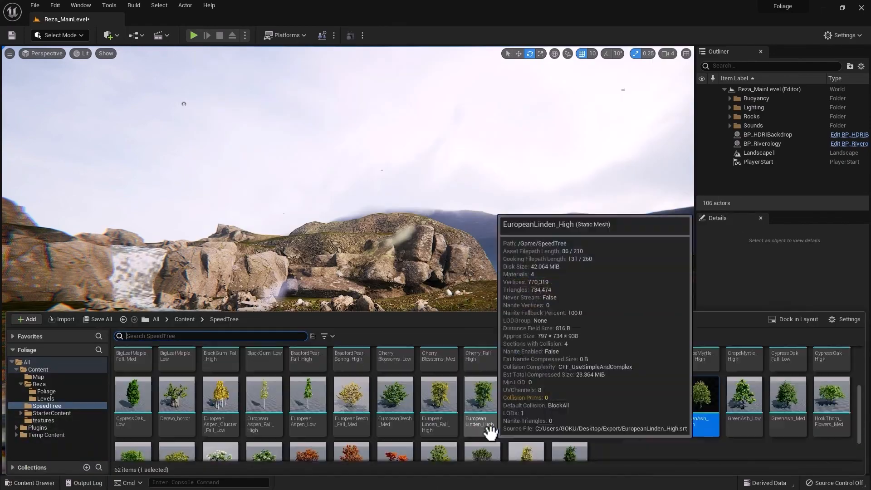
scroll(491, 433, "down", 1)
scroll(491, 433, "up", 2)
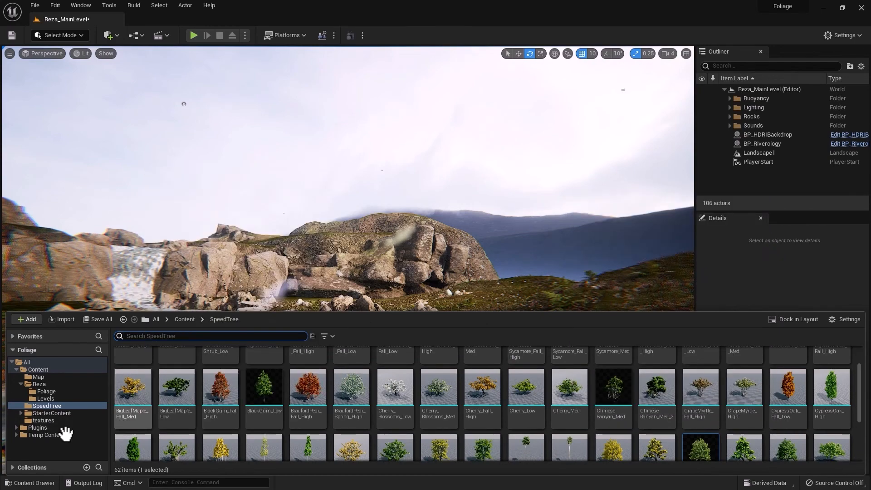
scroll(301, 424, "down", 1)
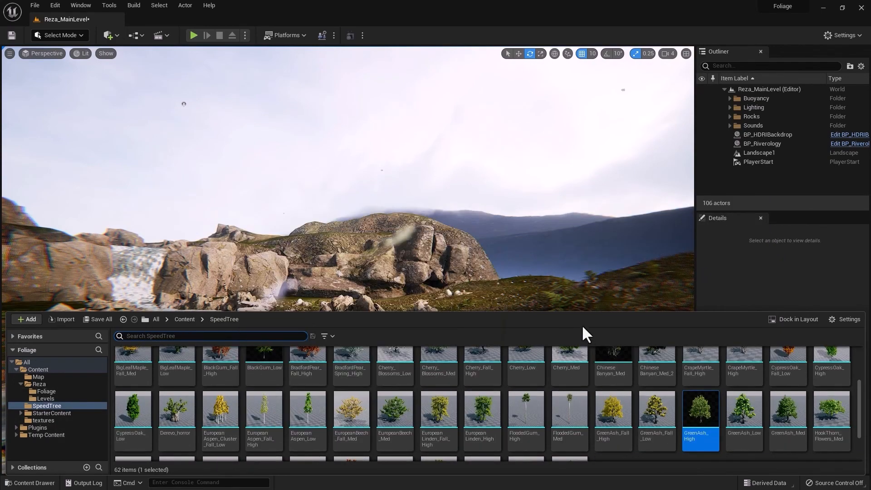
scroll(653, 408, "down", 1)
scroll(611, 409, "up", 3)
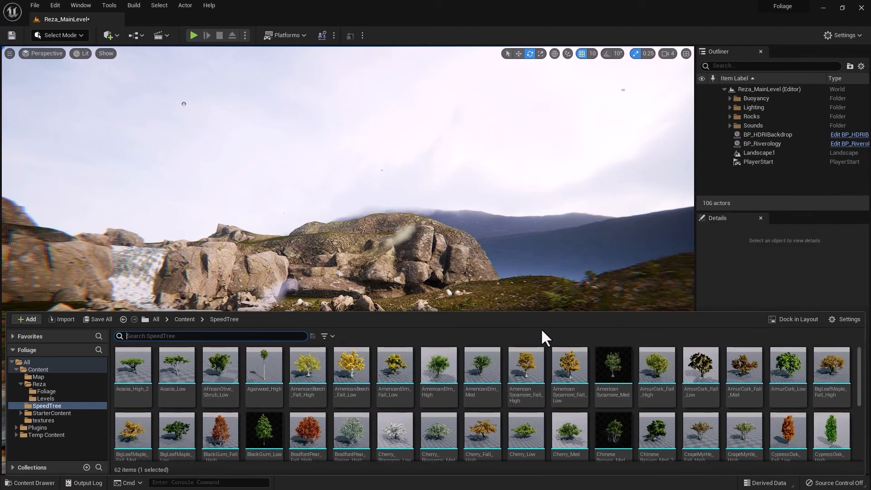
left_click(46, 391)
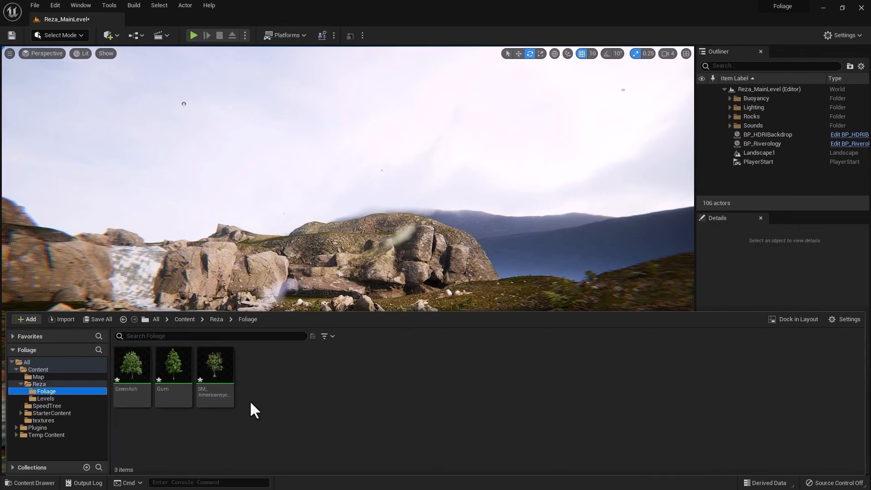
right_click(250, 400)
mouse_move(313, 284)
left_click(411, 290)
type("SM_Bigleaf")
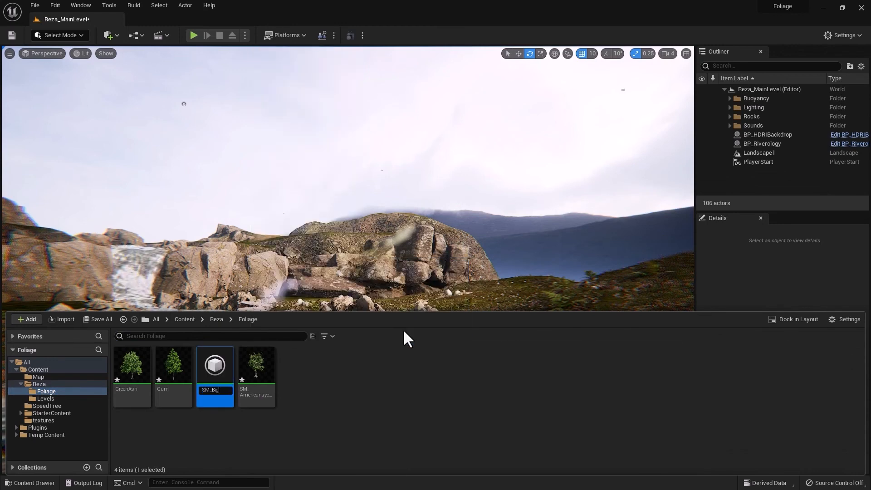
key("BackSpace")
key("BackSpace")
key("BackSpace")
key("BackSpace")
key("BackSpace")
key("BackSpace")
key("BackSpace")
type("Maple")
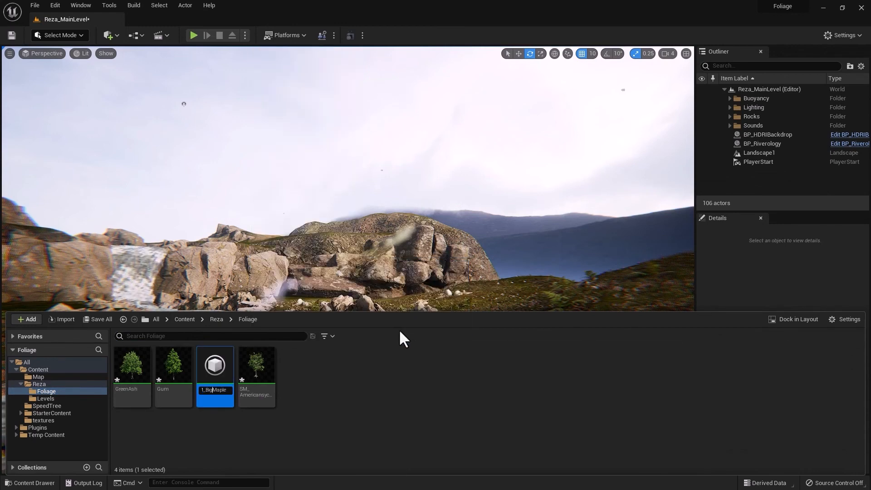
left_click(213, 392)
key("Return")
Rename the new maple foliage asset as SM_Maple_Yellow
right_click(251, 389)
left_click(308, 226)
key("Right")
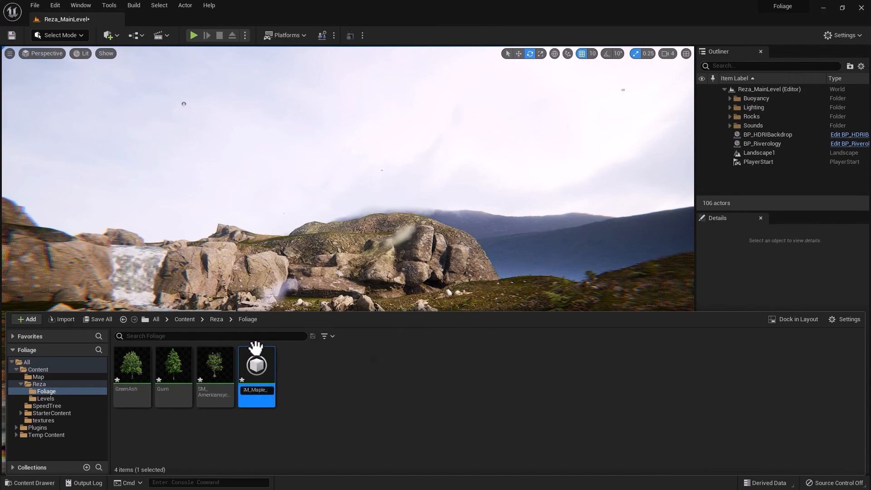
type("_Yellow")
key("Return")
Rename the Gum foliage asset as SM_Gum
right_click(171, 391)
left_click(212, 229)
key("Home")
type("SM_")
key("Return")
Rename the GreenAsh foliage asset as SM_GreenAsh
right_click(129, 391)
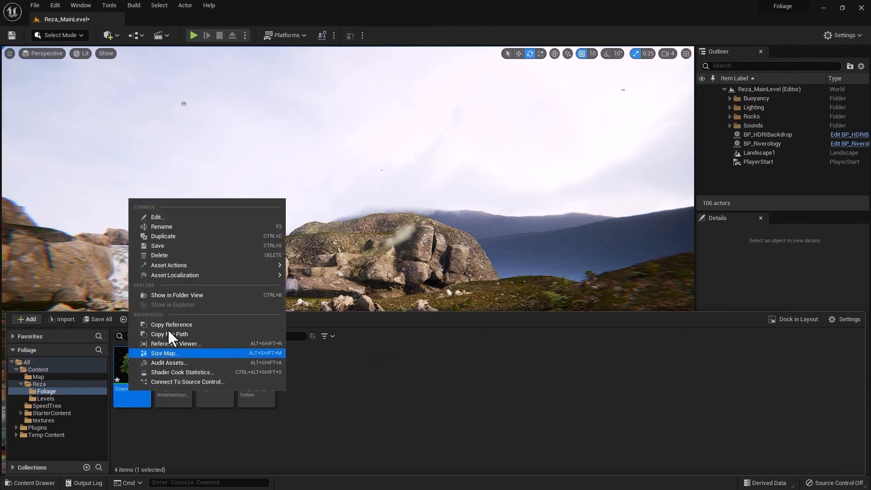
left_click(184, 227)
left_click(129, 389)
key("Home")
type("SM_")
key("Return")
Check the placement settings of the SM_GreenAsh foliage asset and close its editor
double_click(172, 370)
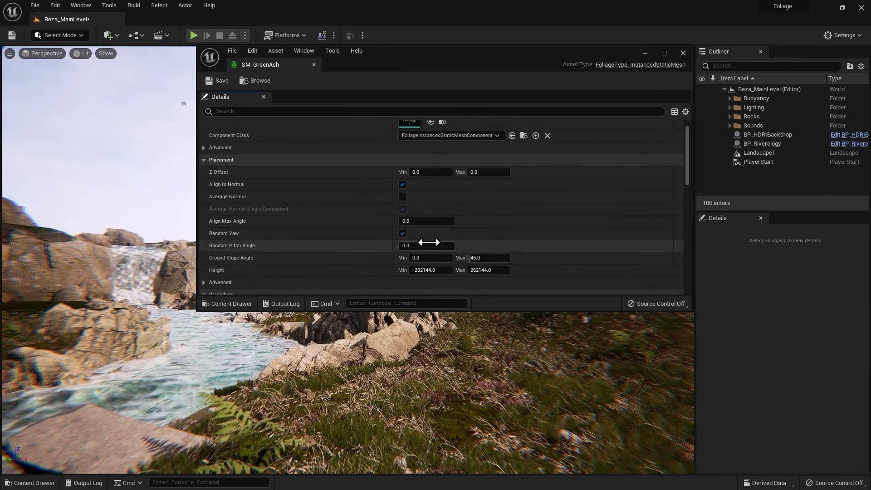
scroll(300, 242, "down", 3)
left_click(683, 53)
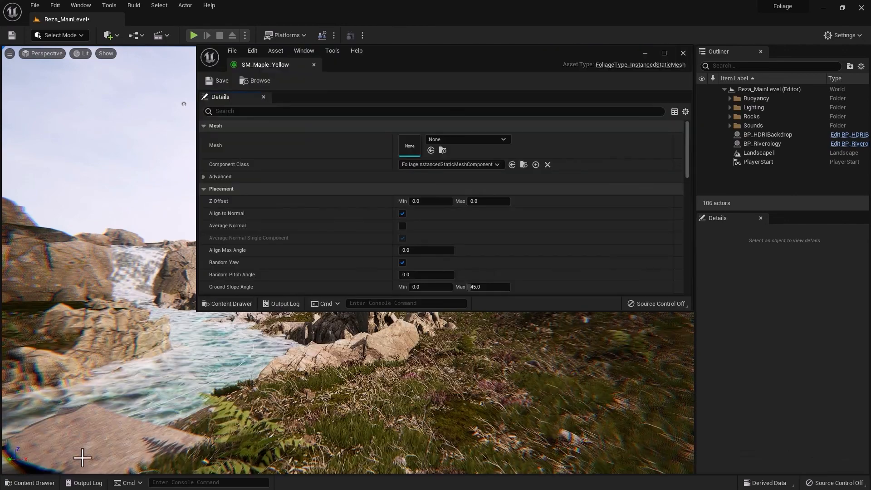
Assign the BigLeafMaple_Fall_Med mesh from the SpeedTree folder to the SM_Maple_Yellow foliage asset and close its editor
left_click(41, 406)
left_click(128, 429)
left_click(430, 151)
scroll(402, 217, "down", 8)
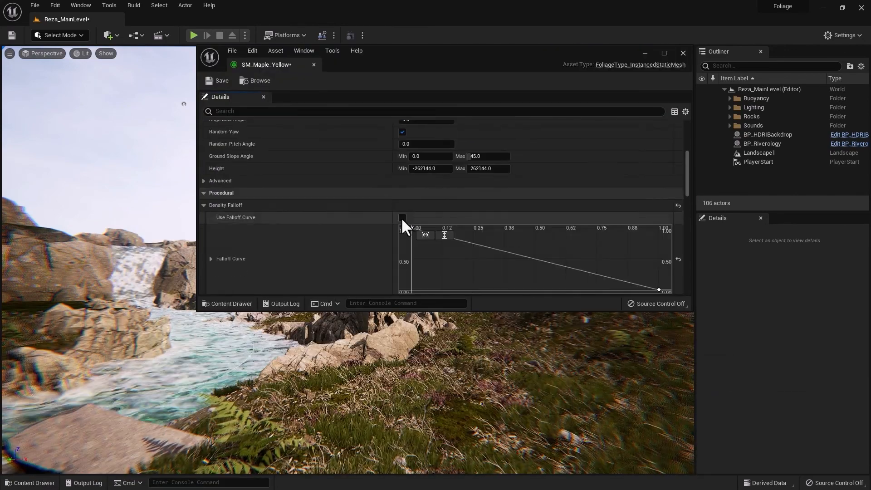
left_click(412, 253)
left_click(683, 53)
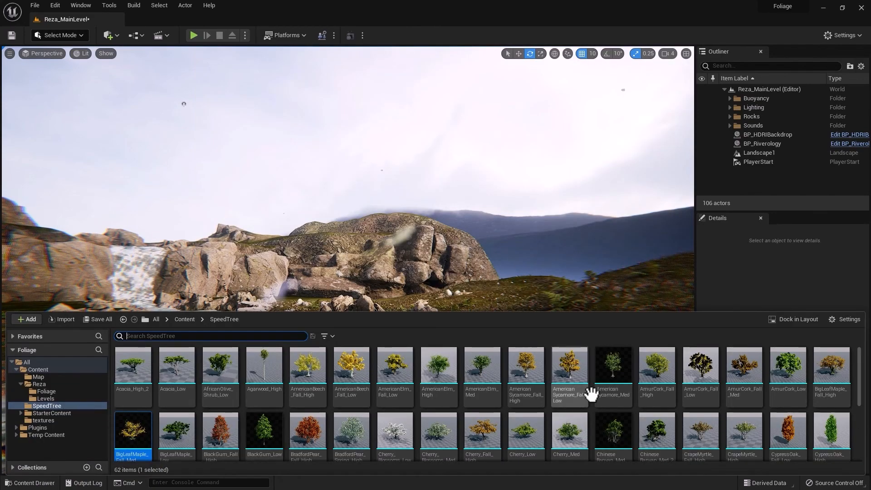
Create a Static Mesh Foliage asset named SM_Gum_fall in the Foliage content folder
scroll(589, 389, "down", 2)
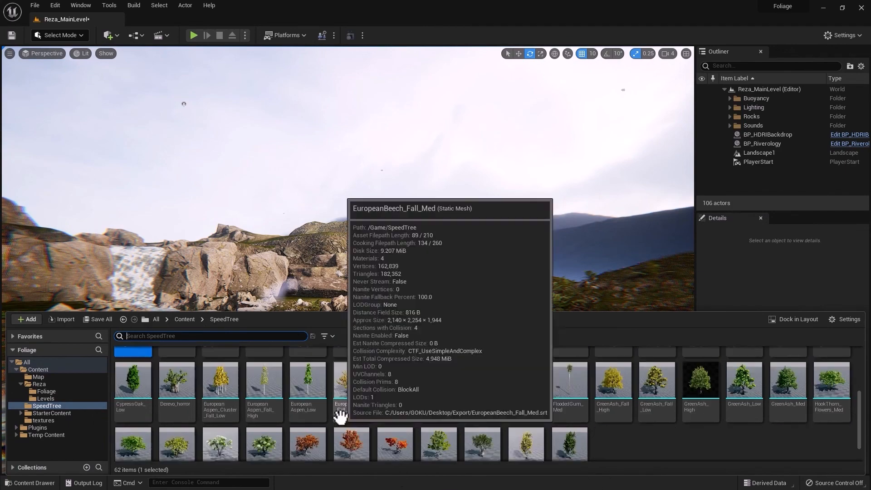
left_click(86, 391)
right_click(284, 391)
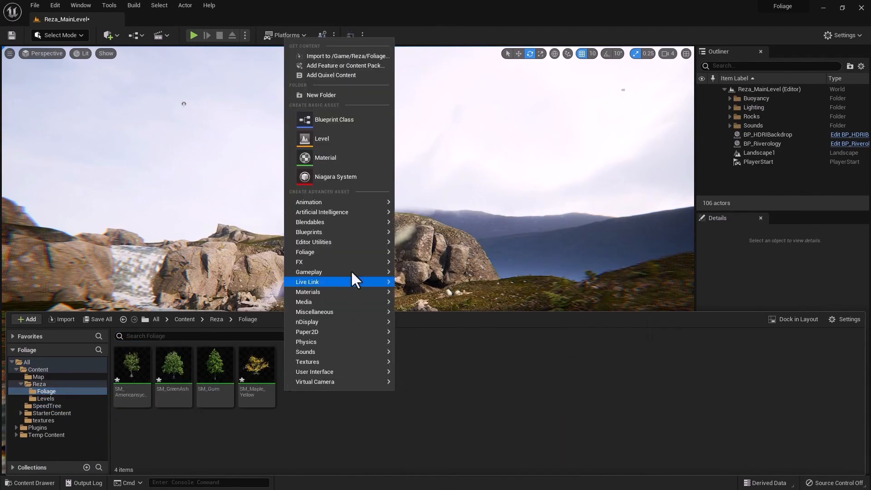
mouse_move(321, 253)
left_click(429, 317)
type("SM_Gum_fa")
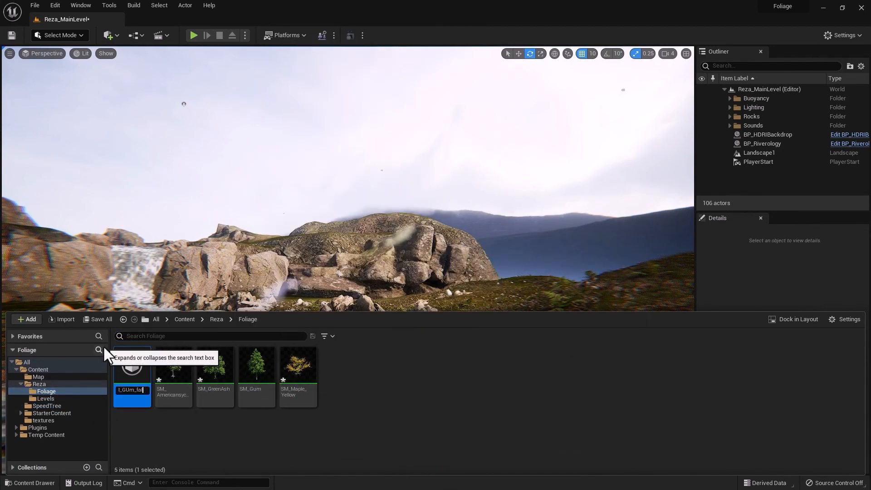
key("Return")
left_click(252, 389)
key("Return")
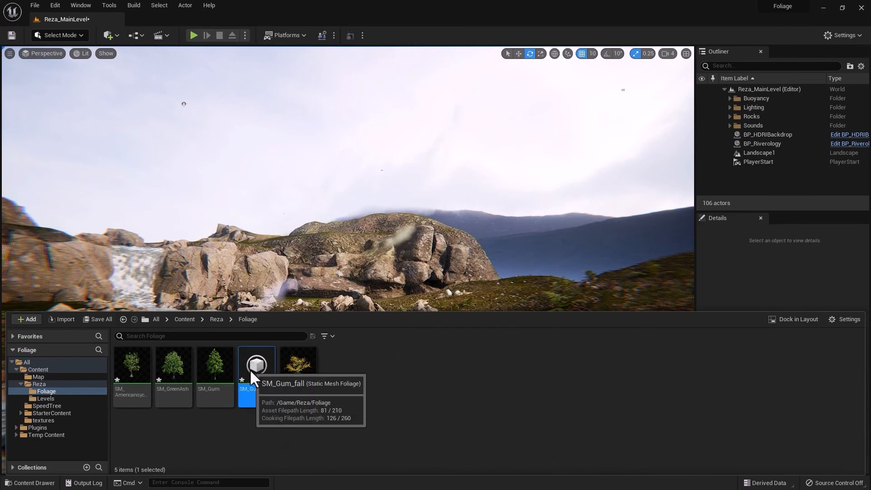
Assign the BlackGum_Fall_High mesh from the SpeedTree folder to the SM_Gum_fall foliage asset and close its editor
double_click(249, 369)
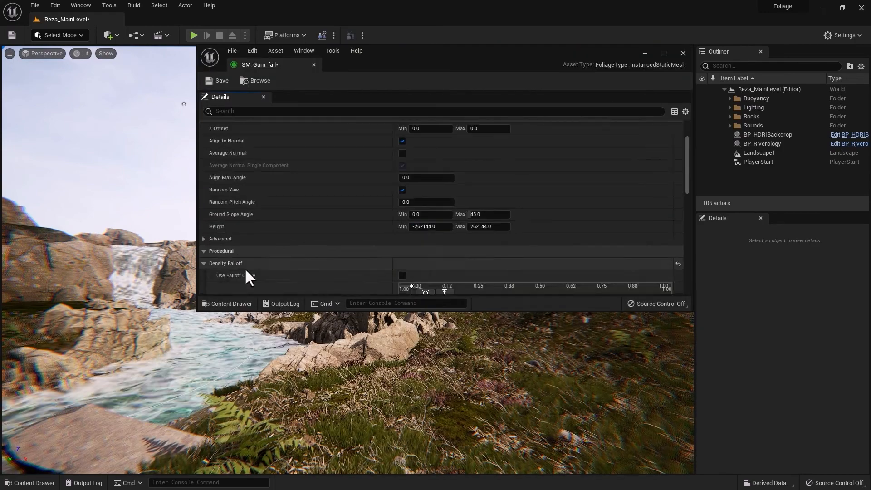
scroll(247, 272, "down", 4)
left_click(420, 237)
type("50")
key("Return")
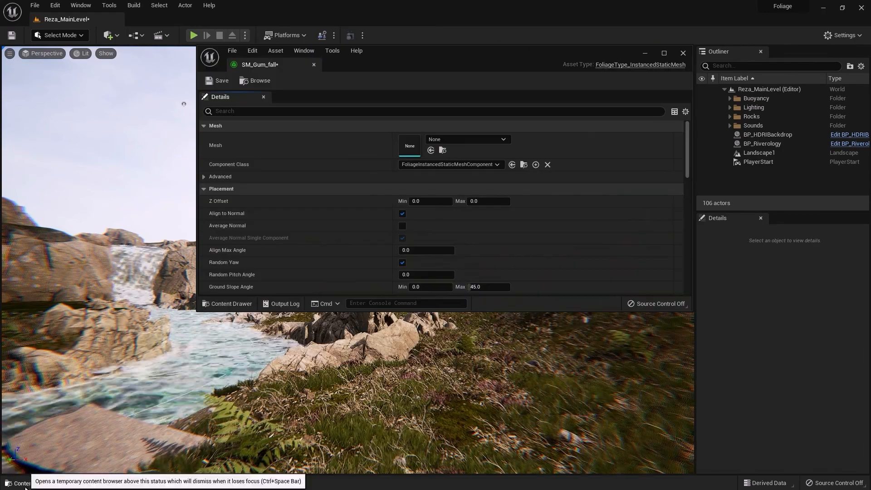
left_click(30, 483)
left_click(47, 406)
left_click(221, 434)
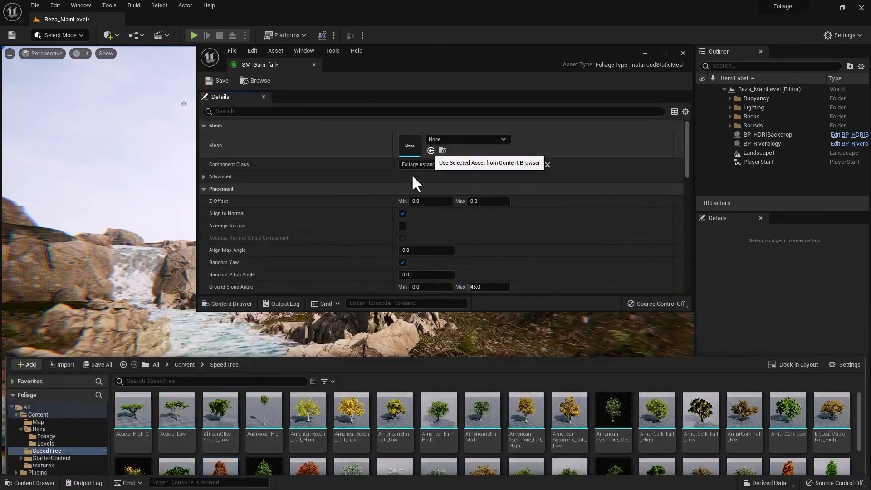
left_click(431, 150)
left_click(83, 416)
left_click(47, 483)
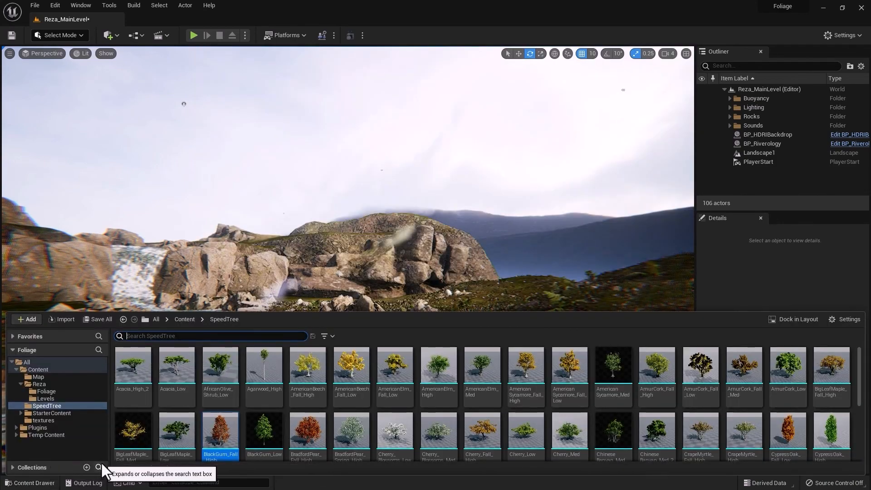
Create a Static Mesh Foliage asset named SM_Elm in the Foliage content folder
left_click(434, 372)
left_click(47, 392)
right_click(348, 426)
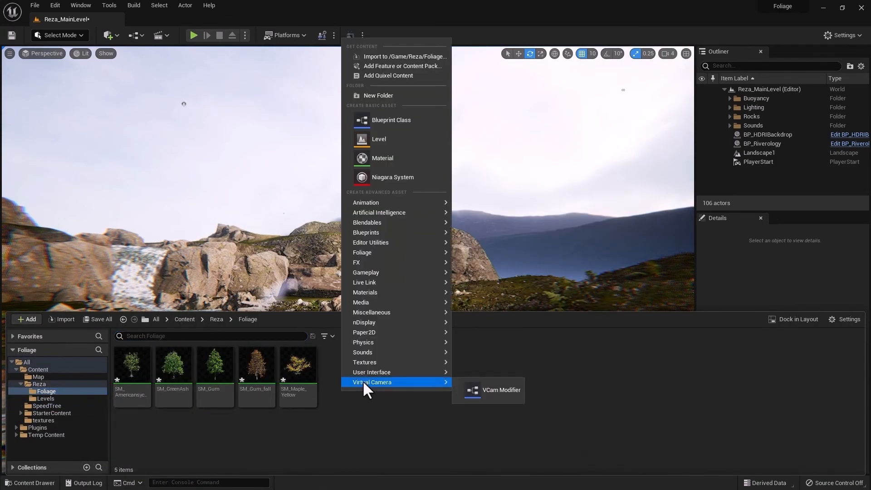
mouse_move(360, 253)
left_click(499, 318)
key("Return")
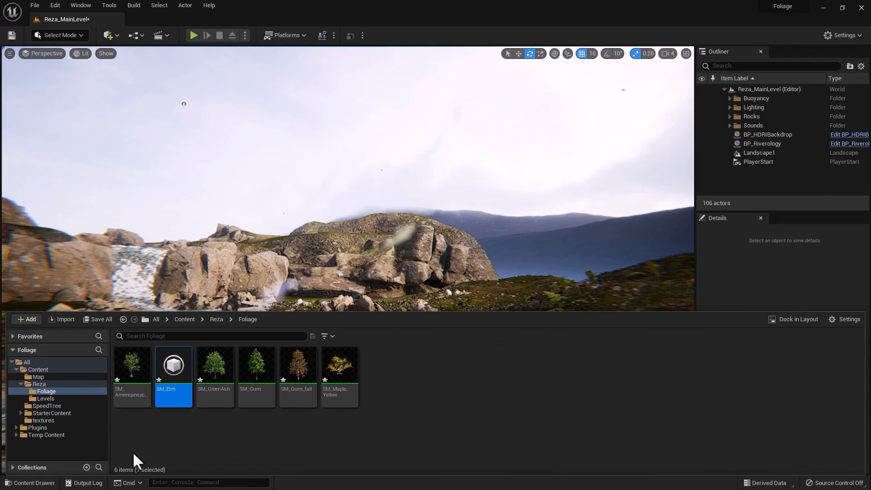
Assign the AmericanElm_Med mesh to the SM_Elm foliage asset, close its editor and return to the Foliage folder
double_click(172, 370)
scroll(278, 252, "down", 5)
scroll(309, 249, "up", 5)
left_click(29, 482)
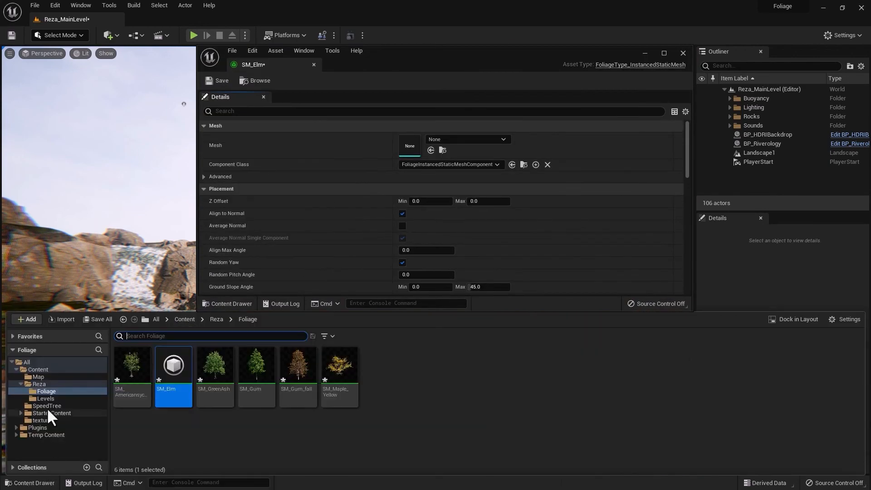
left_click(47, 406)
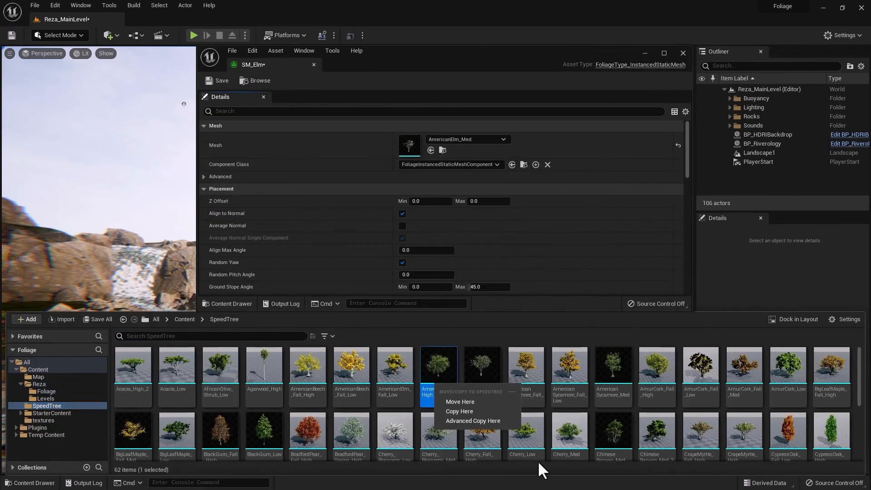
left_click(683, 53)
left_click(30, 483)
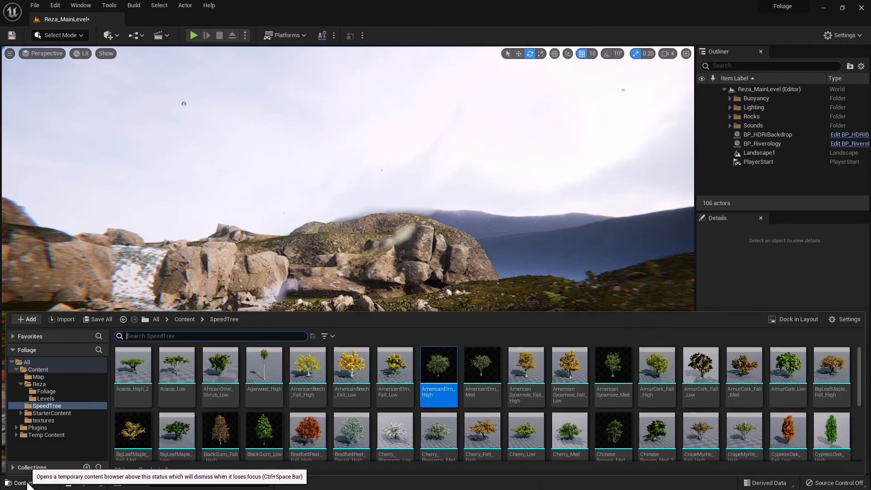
left_click(46, 391)
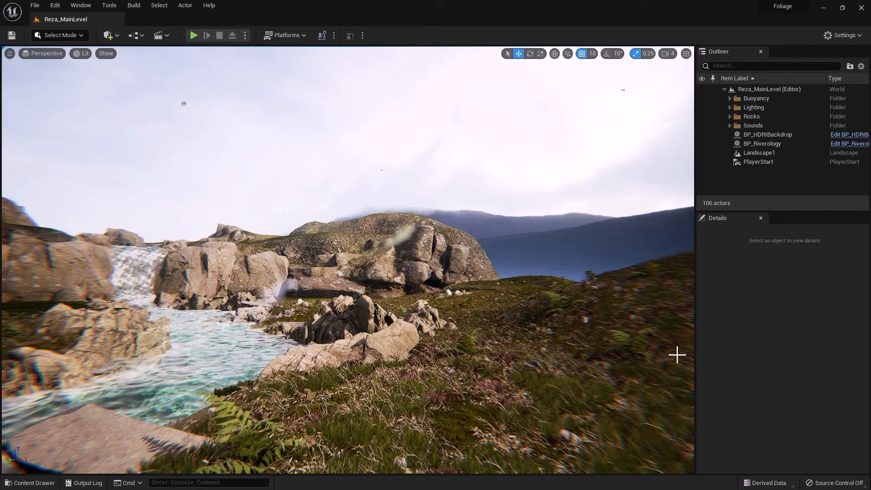
Open the project's Foliage content folder and view the foliage asset types that can be created there
left_click(30, 483)
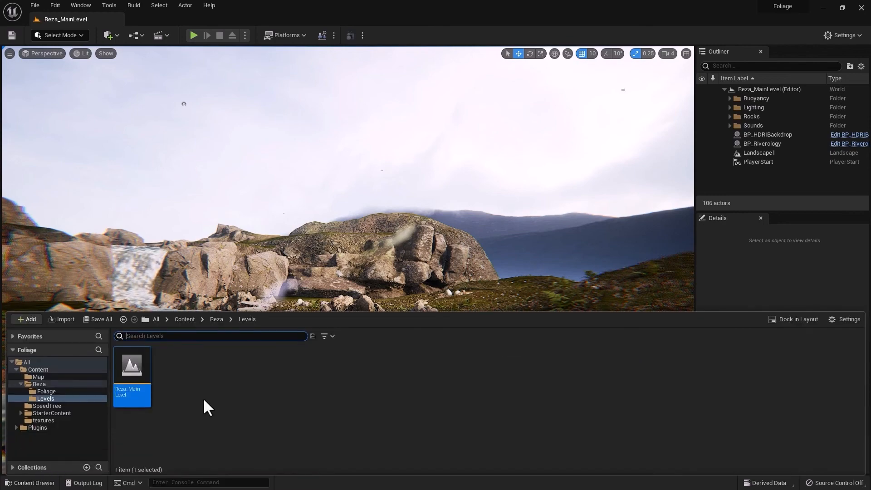
left_click(47, 392)
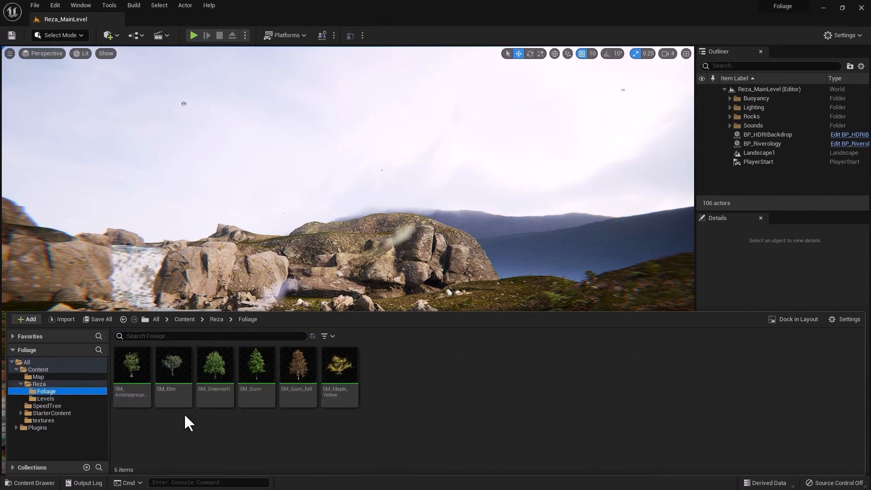
right_click(385, 387)
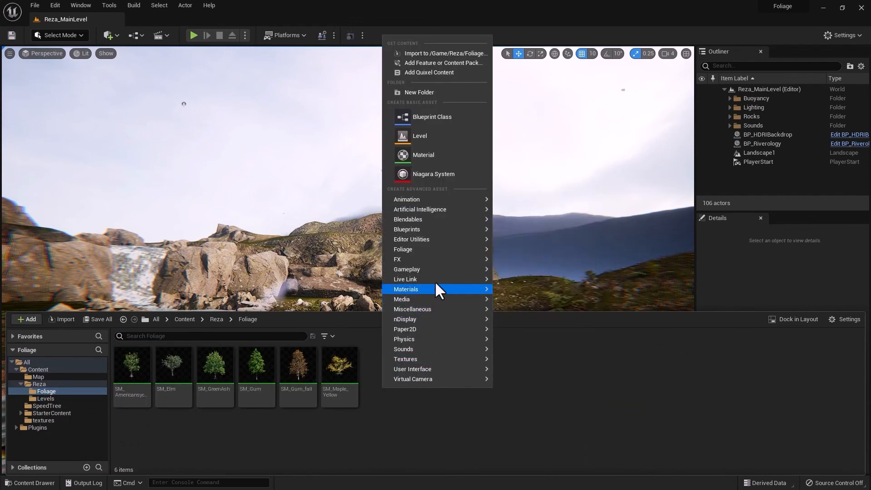
mouse_move(432, 249)
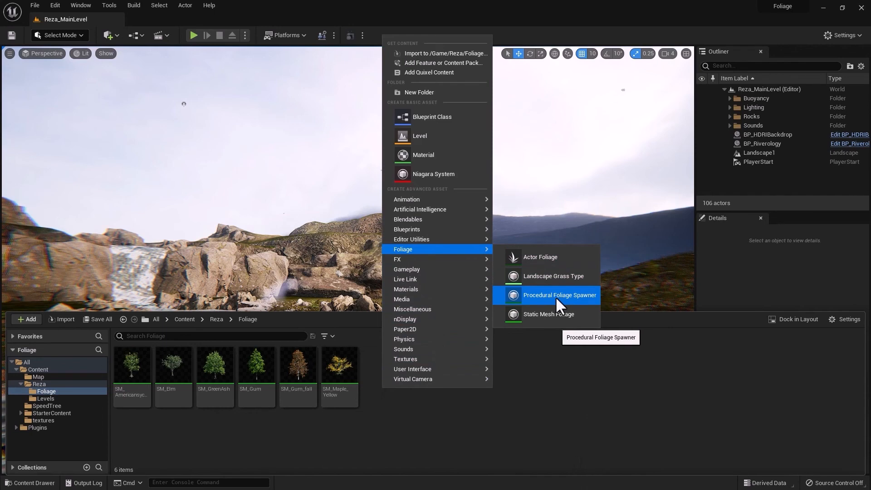
left_click(529, 472)
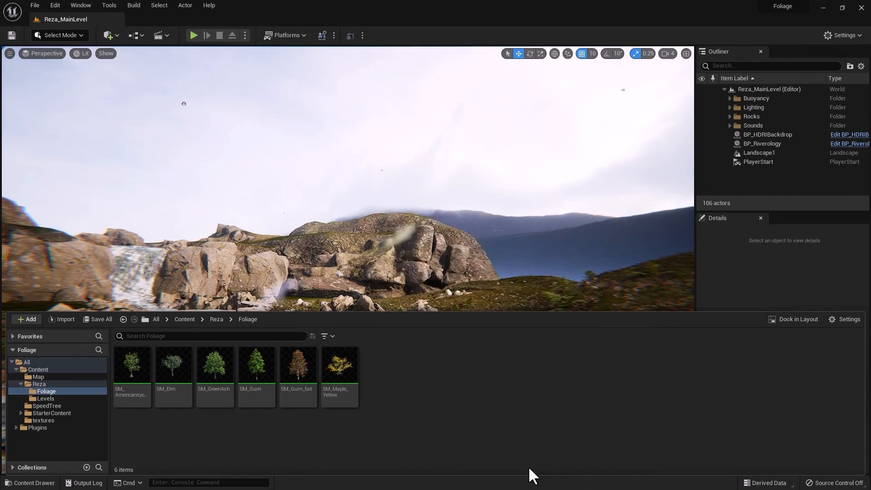
left_click(61, 36)
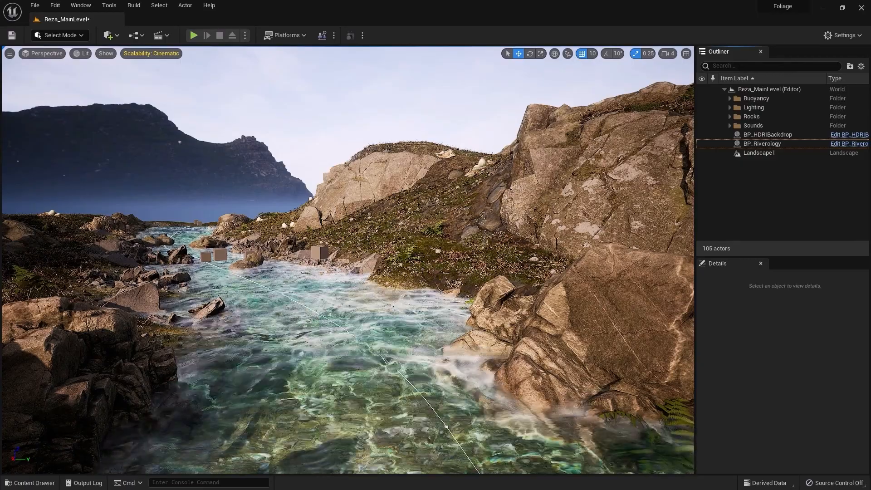
Create a Procedural Foliage Spawner asset named PFS_forest in the Foliage content folder
left_click(29, 483)
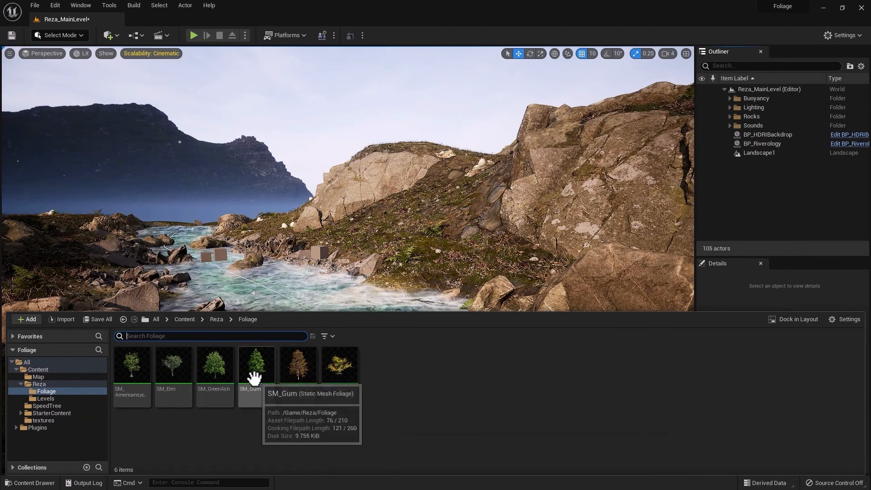
right_click(375, 397)
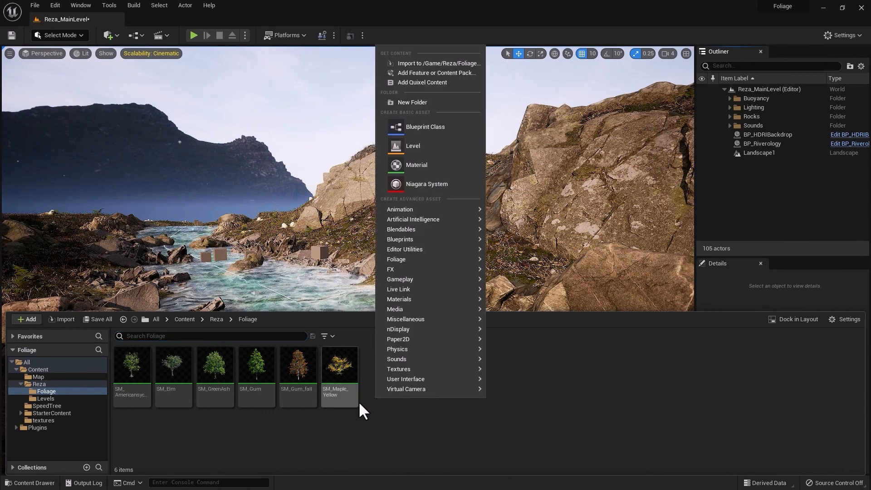
mouse_move(426, 261)
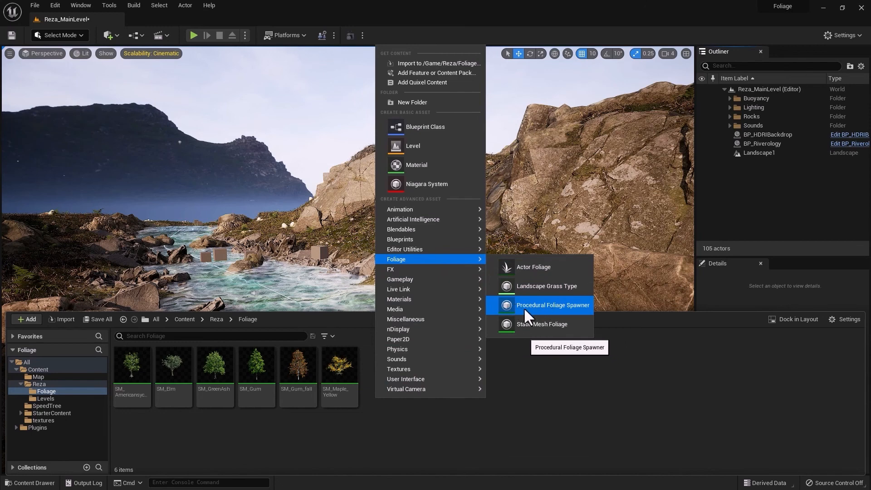
left_click(560, 307)
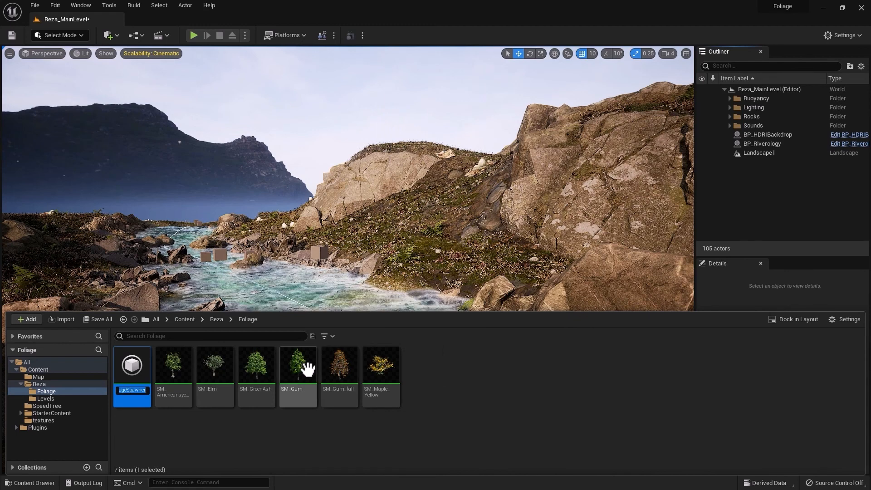
type("PFS")
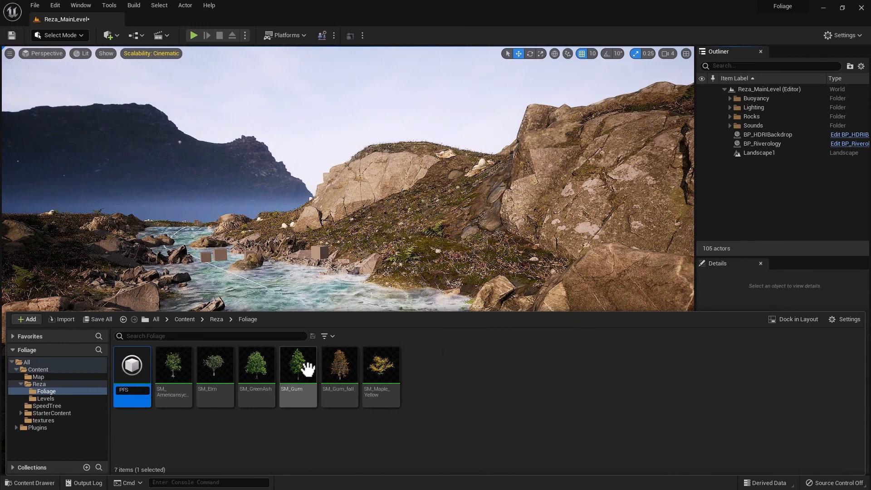
type("_forest")
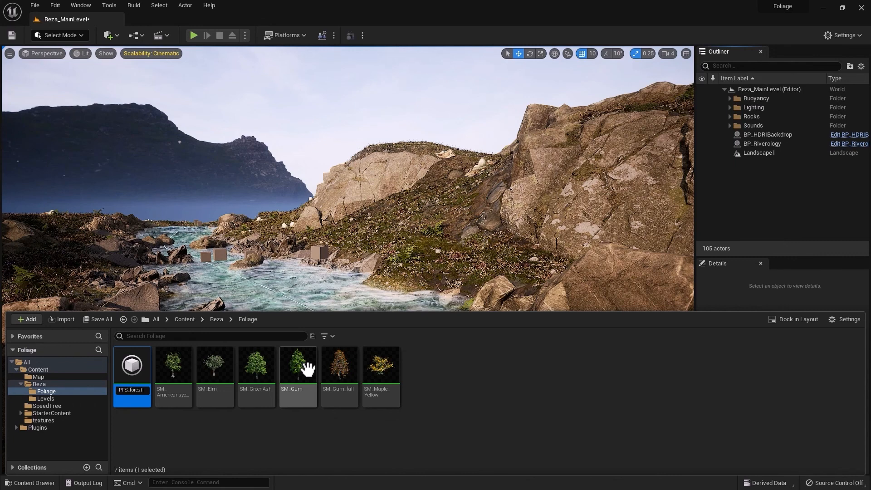
key("Return")
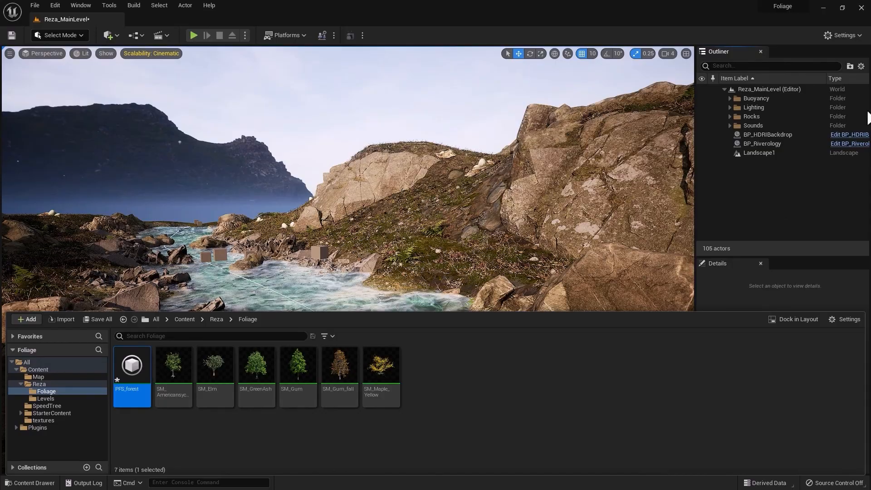
Place the PFS_forest spawner in the level on the grassy slope above the river, at about X -15210, Y 7460, Z 3560
right_click_drag(562, 190, 561, 245)
key("e")
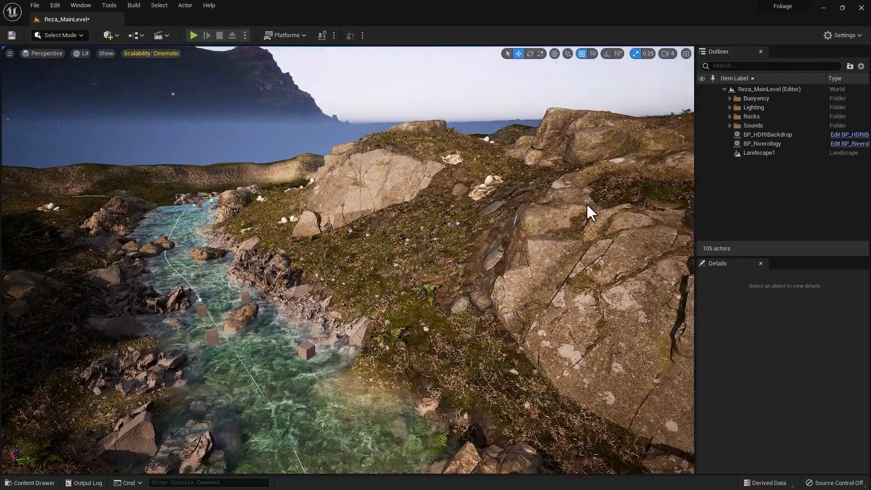
middle_click_drag(589, 212, 667, 233)
scroll(566, 232, "down", 15)
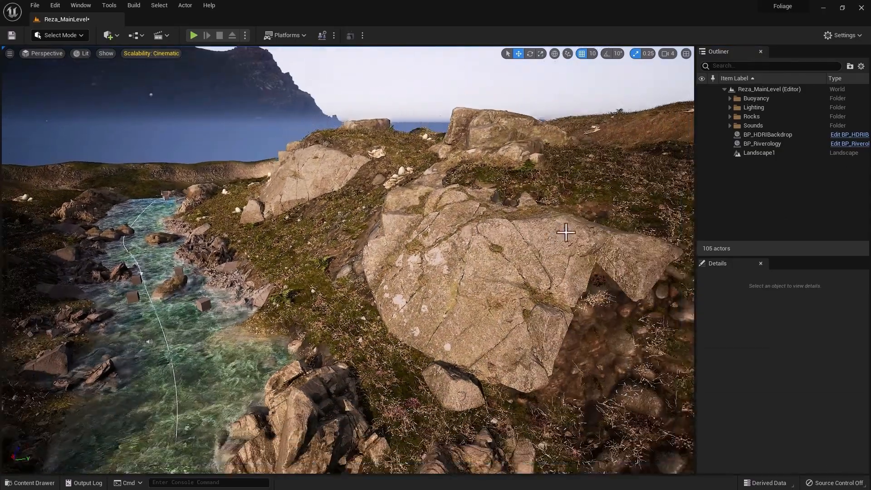
scroll(600, 316, "down", 10)
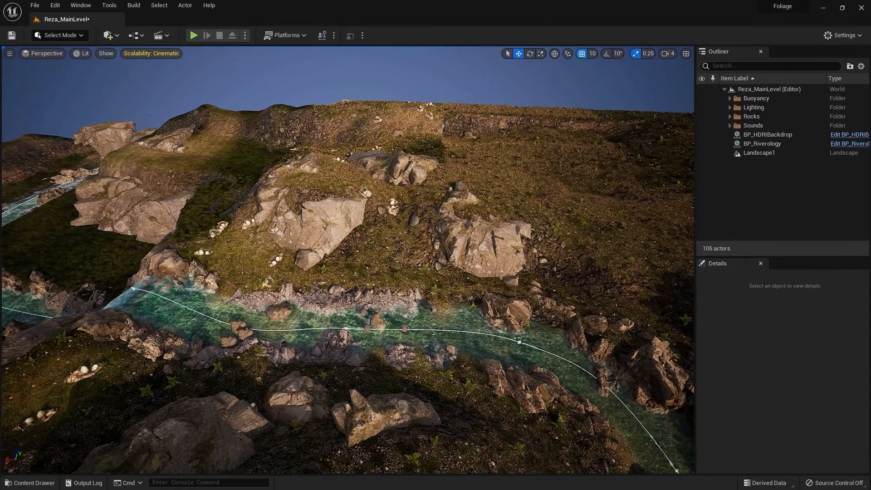
right_click_drag(387, 160, 432, 157)
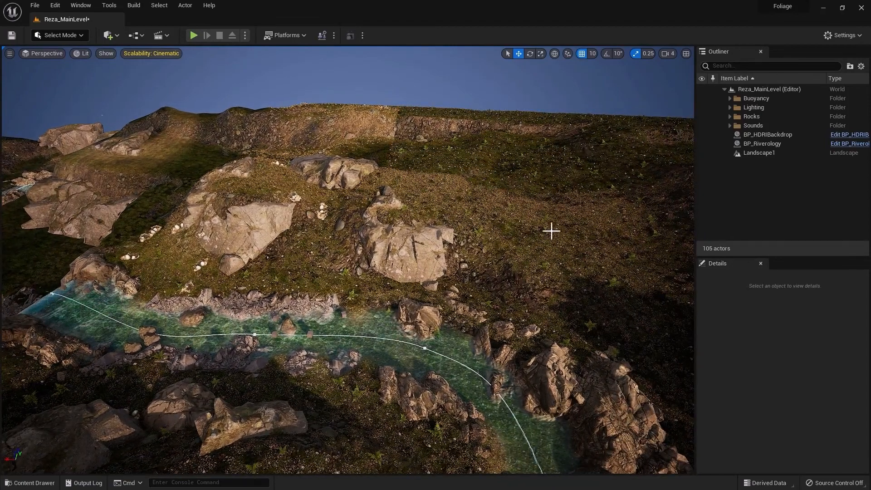
right_click_drag(552, 230, 467, 198)
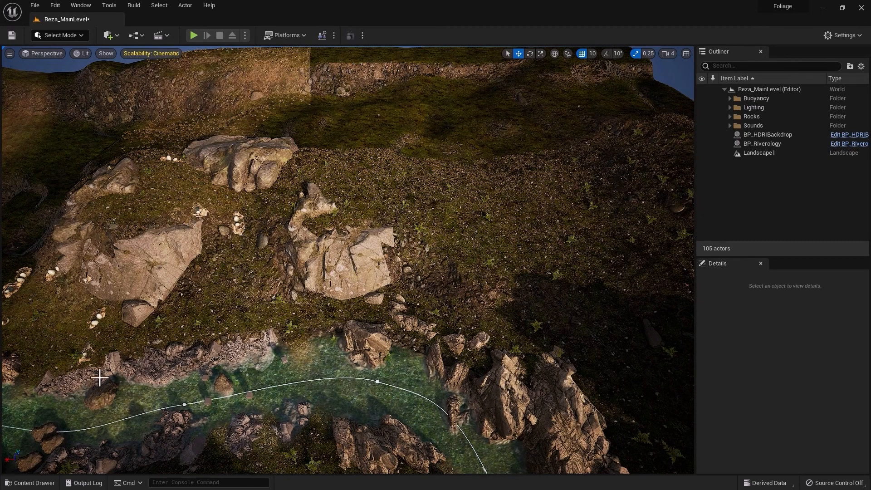
left_click(32, 483)
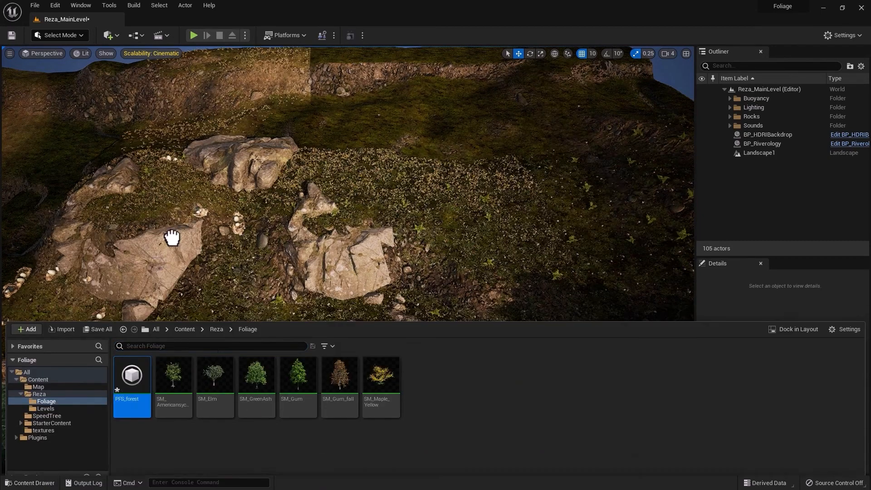
left_click(384, 127)
left_click_drag(384, 127, 388, 126)
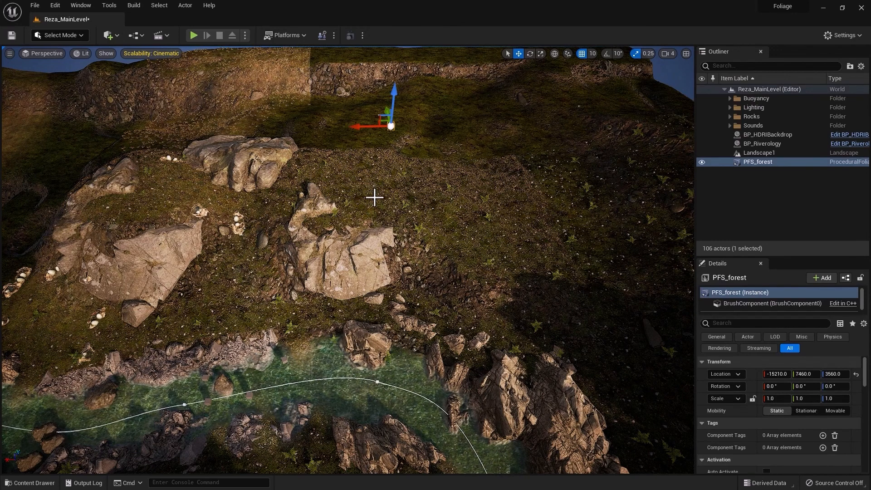
Stretch the PFS_forest volume horizontally to a scale of about 30 in X and 24.5 in Y
key("r")
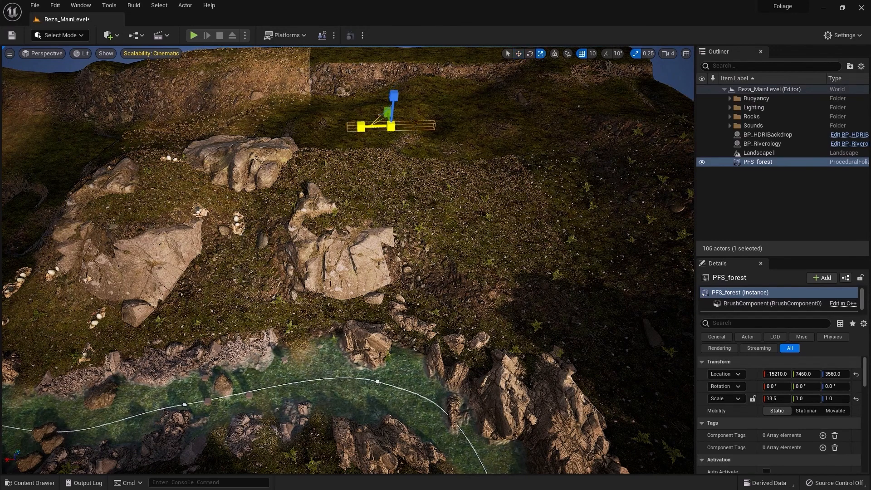
left_click_drag(361, 127, 381, 127)
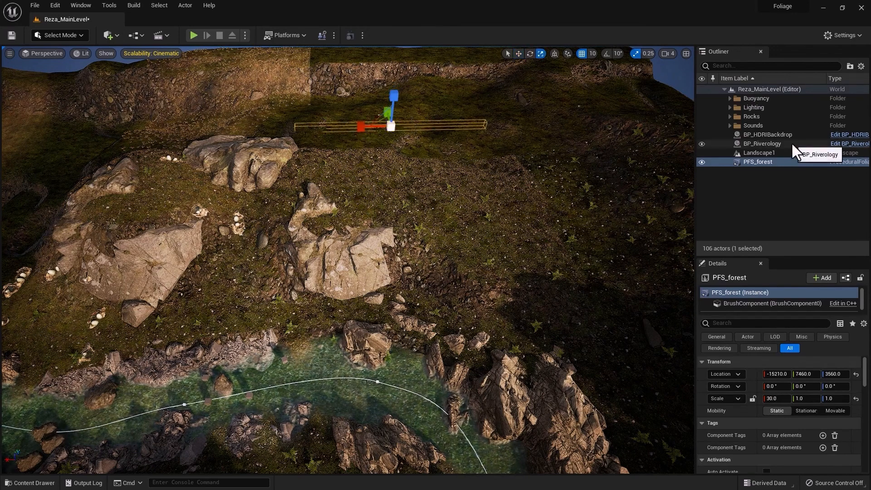
left_click_drag(387, 110, 387, 84)
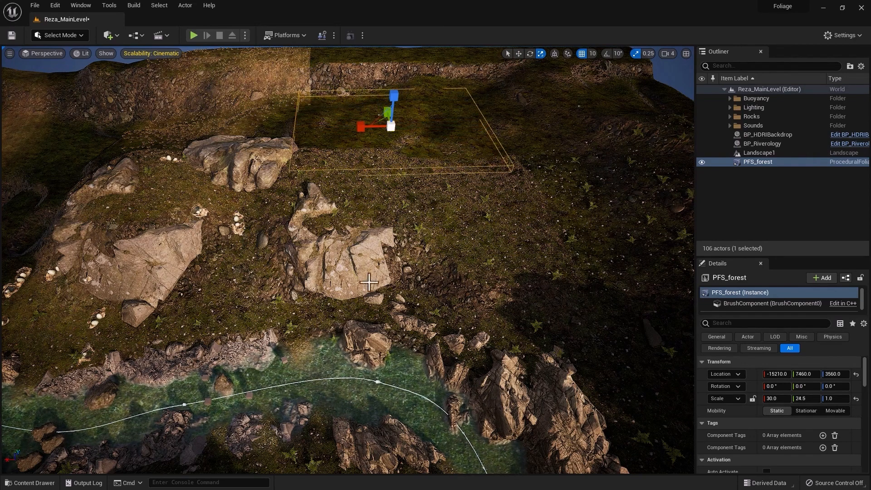
Enlarge the PFS_forest volume to a scale of about 35.5 in X and 8 in Z, and move it to about X -17300, Y 7400
left_click_drag(357, 128, 451, 94)
key("w")
key("r")
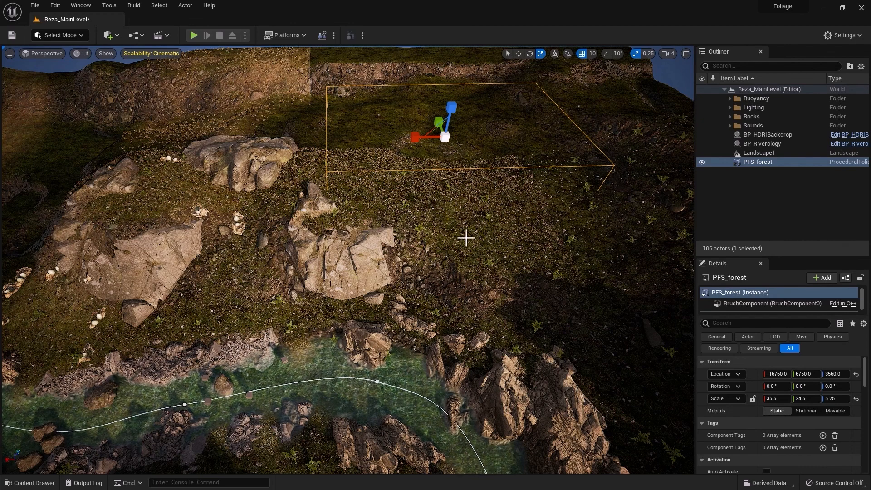
left_click_drag(442, 107, 442, 95)
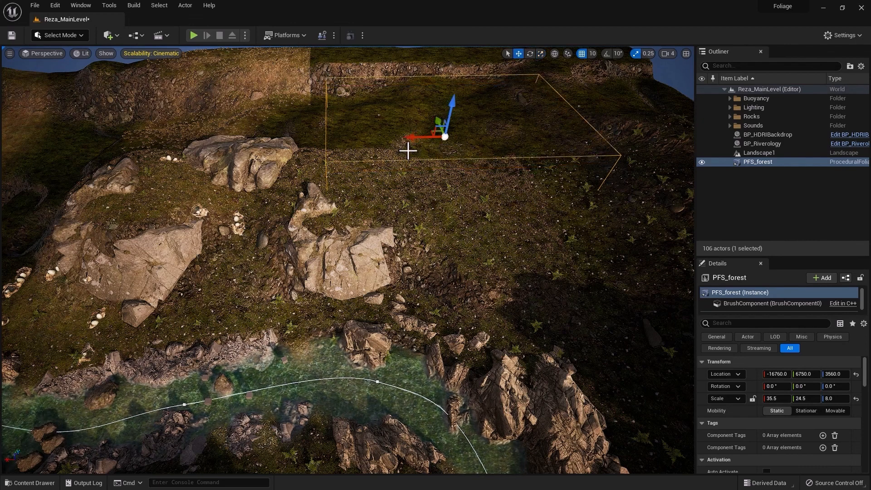
left_click_drag(412, 137, 449, 108)
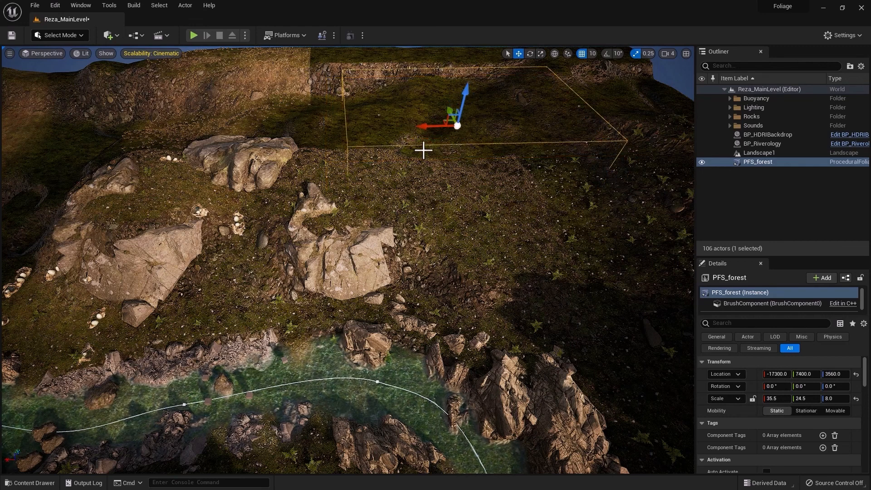
Scale the PFS_forest volume up on all axes to about 39.5, 28.5, 12 and shift it along X to about -16870
key("r")
left_click_drag(457, 126, 494, 139)
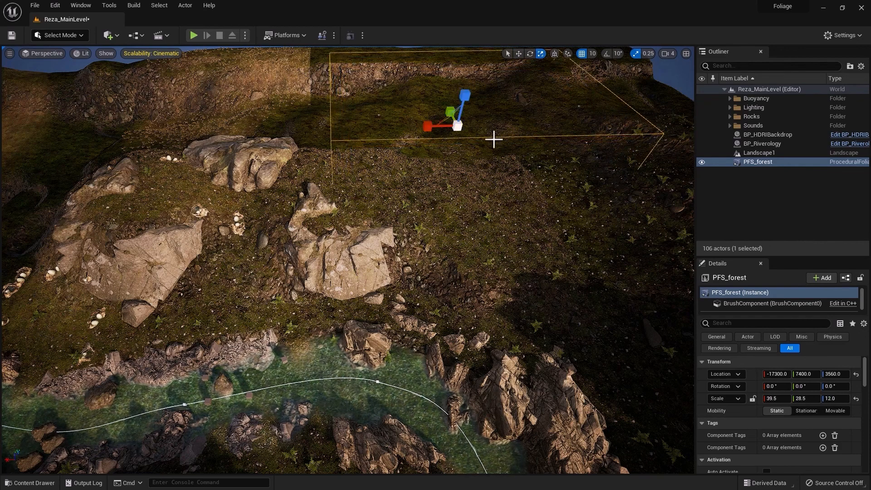
key("w")
left_click_drag(426, 126, 411, 127)
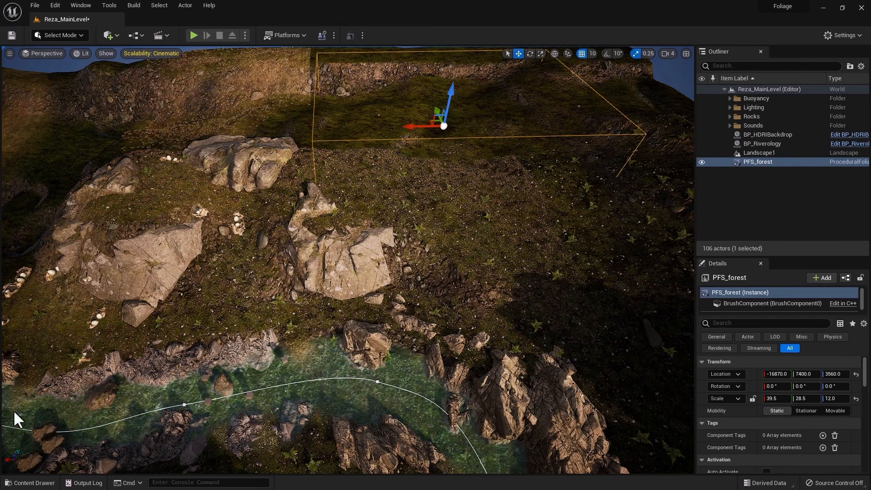
Open the PFS_forest spawner asset and add SM_Americansycamore as its first foliage type
left_click(29, 483)
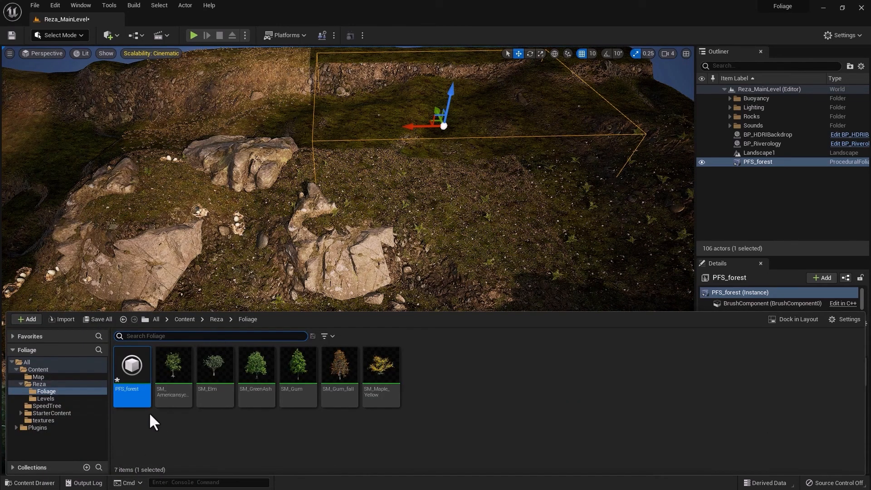
double_click(131, 365)
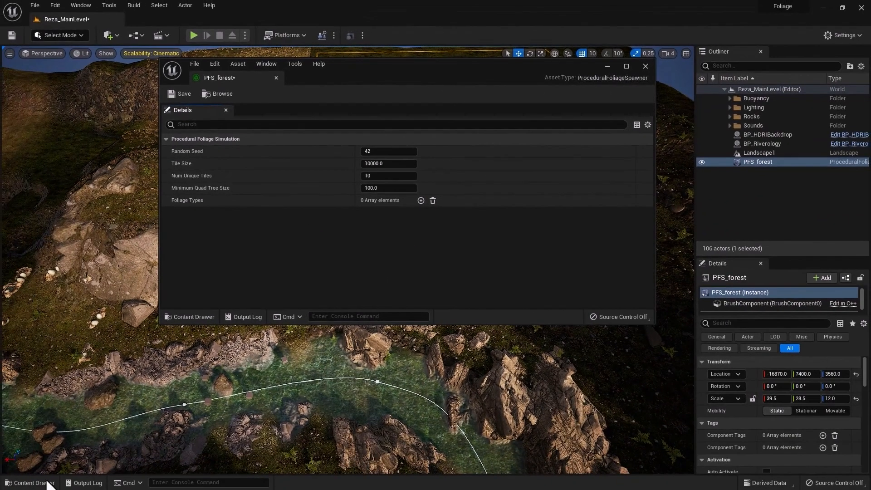
left_click(46, 483)
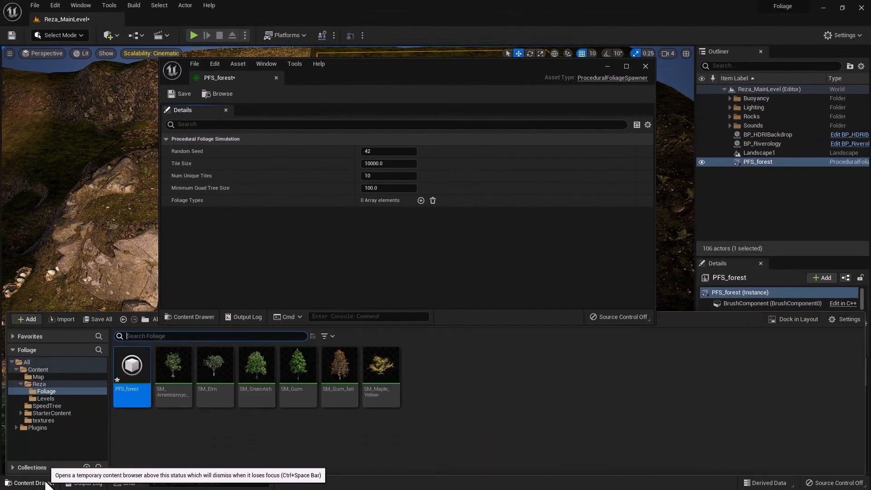
left_click(173, 377)
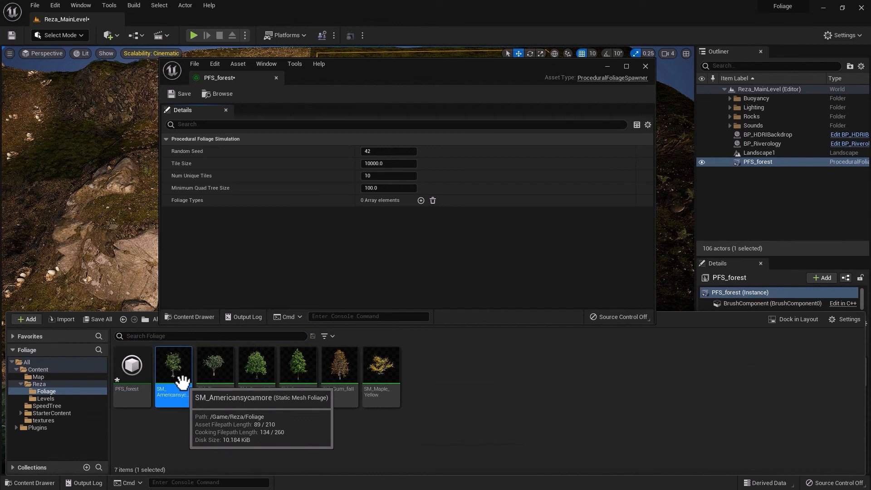
left_click(421, 200)
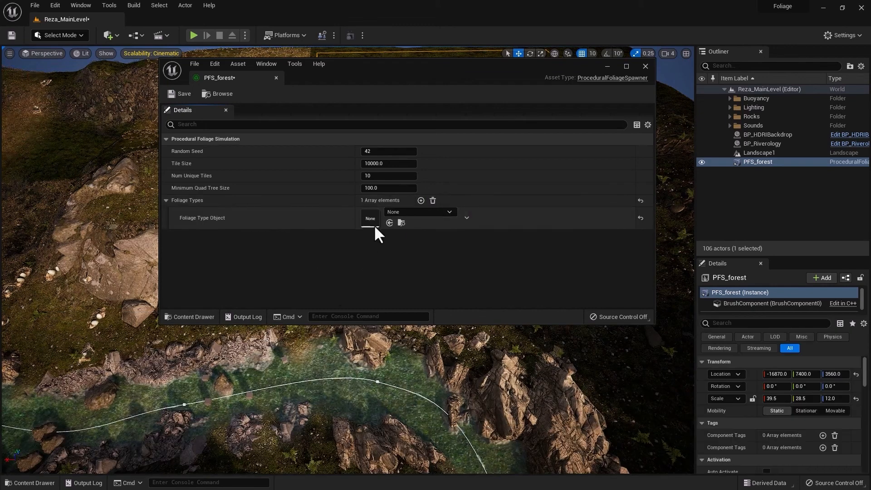
left_click(30, 482)
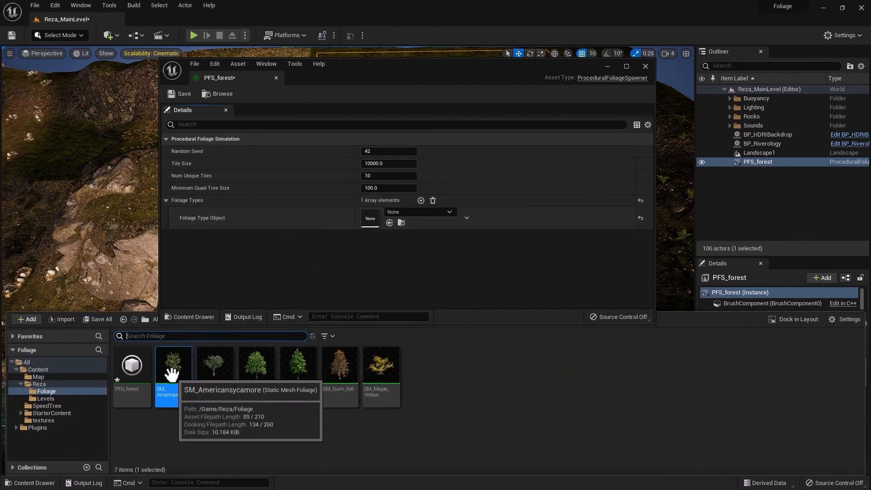
left_click(389, 222)
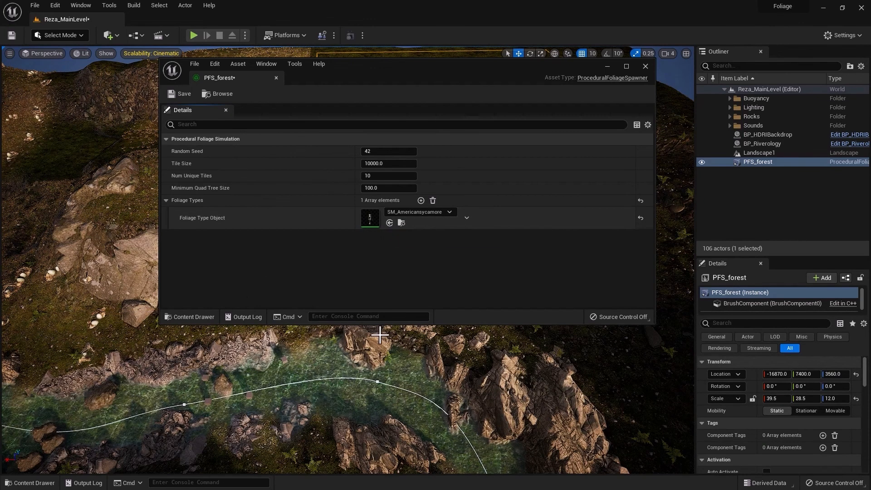
Add SM_Elm as the second foliage type of the PFS_forest spawner and close the spawner asset
left_click(29, 483)
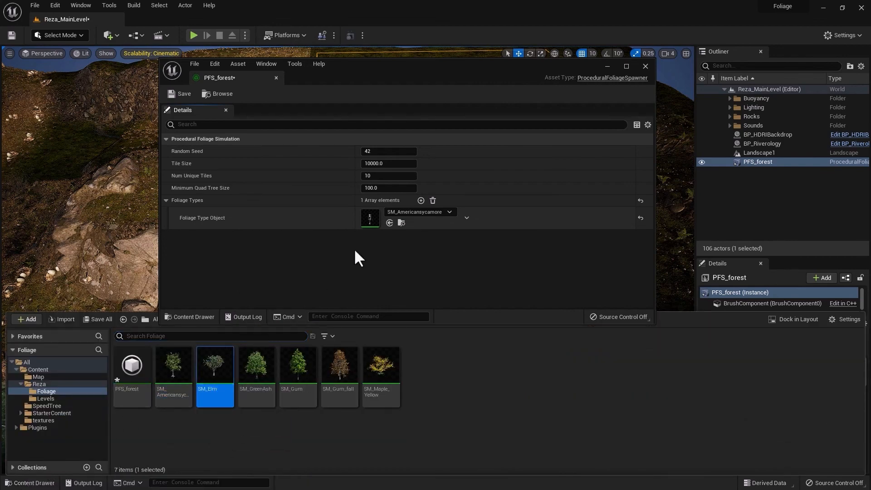
left_click(421, 201)
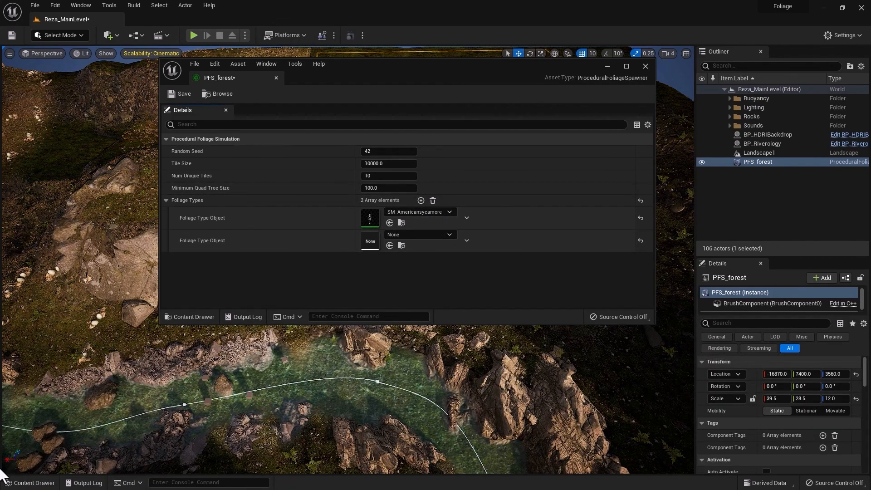
left_click(29, 483)
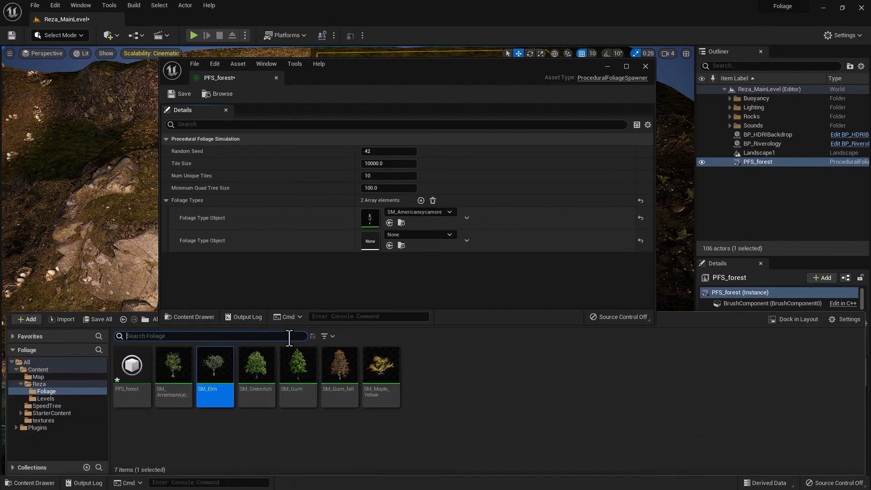
left_click(389, 245)
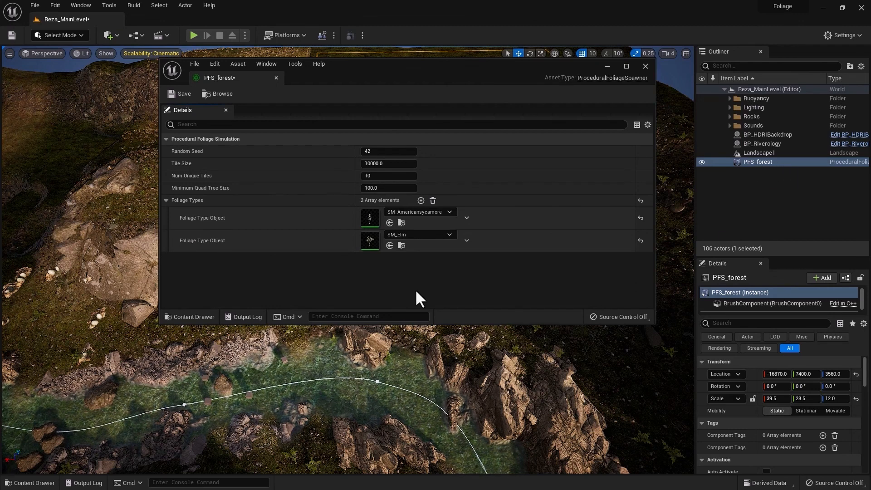
left_click(645, 67)
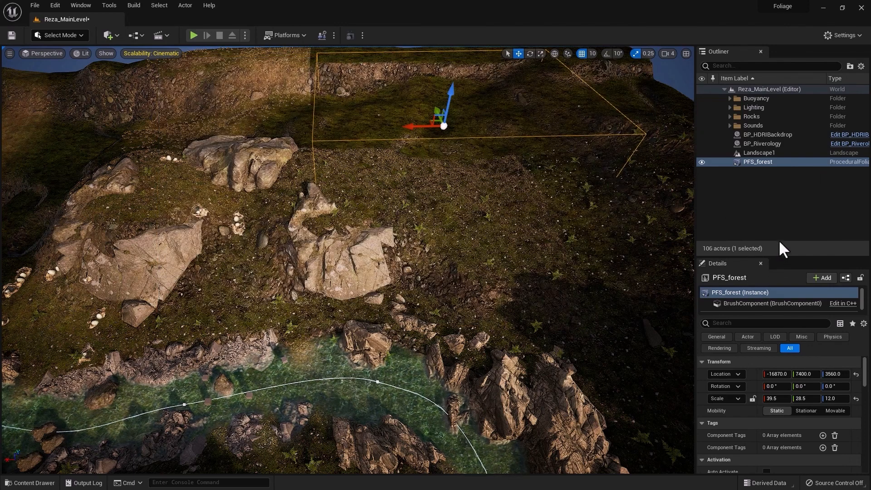
Resimulate the selected PFS_forest volume from its Procedural Foliage settings to spawn the trees
left_click_drag(780, 257, 778, 199)
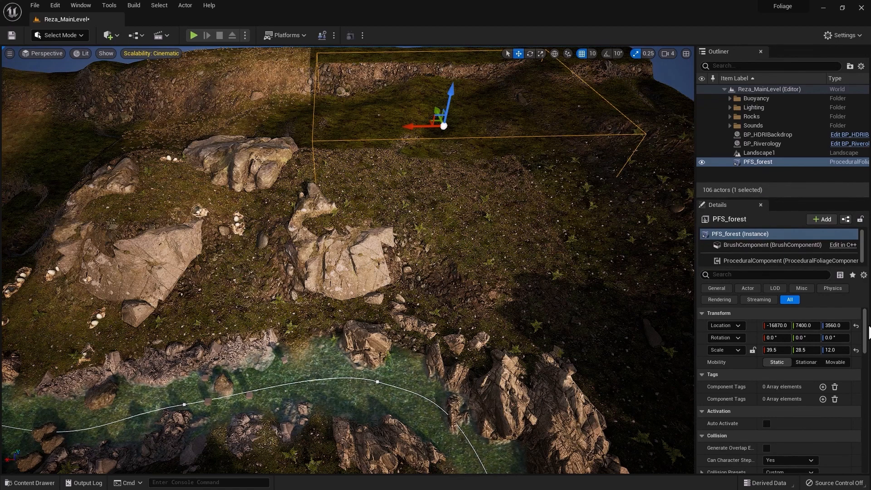
left_click_drag(866, 333, 868, 381)
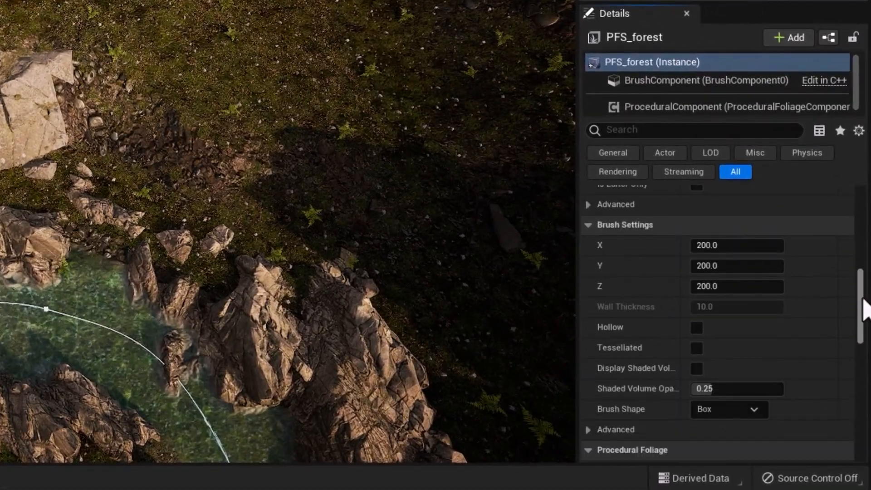
mouse_move(866, 310)
left_mouse_down()
mouse_move(864, 237)
mouse_move(859, 339)
left_mouse_up()
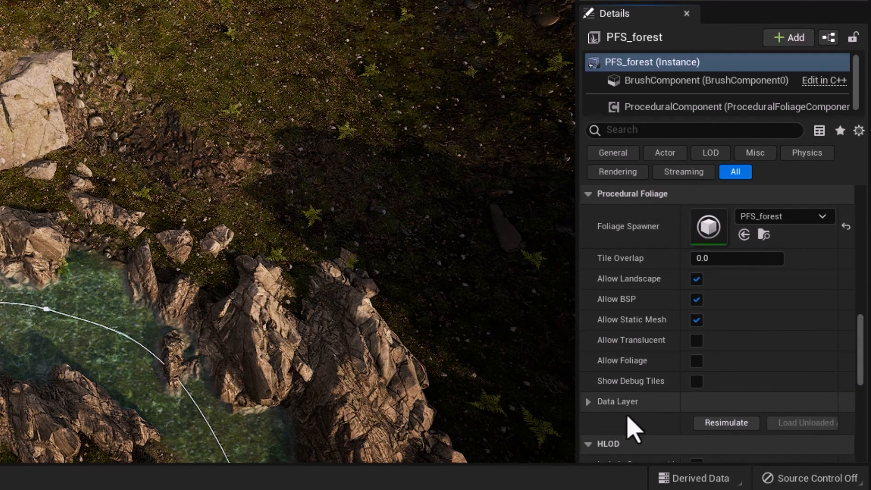
left_click(726, 423)
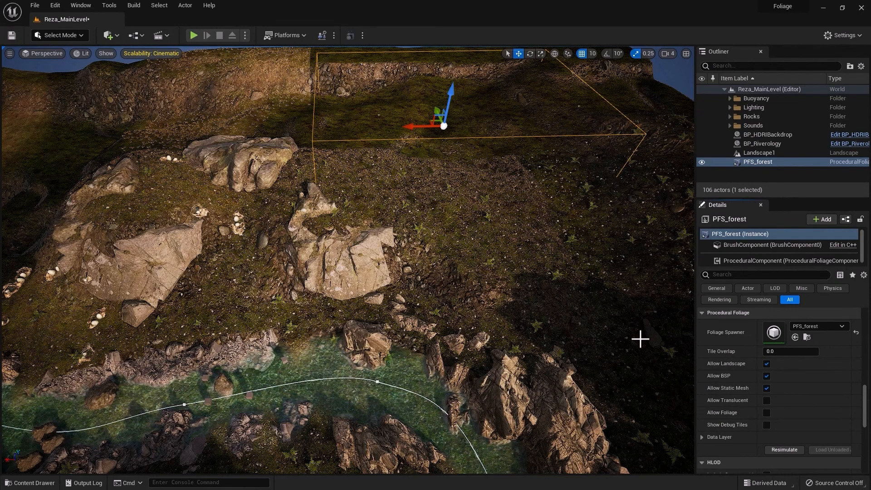
left_click(783, 451)
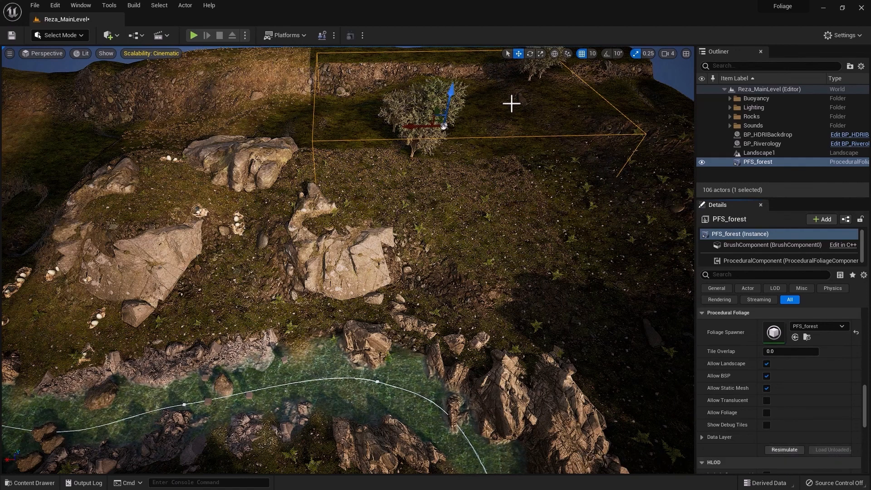
right_click_drag(480, 113, 477, 118)
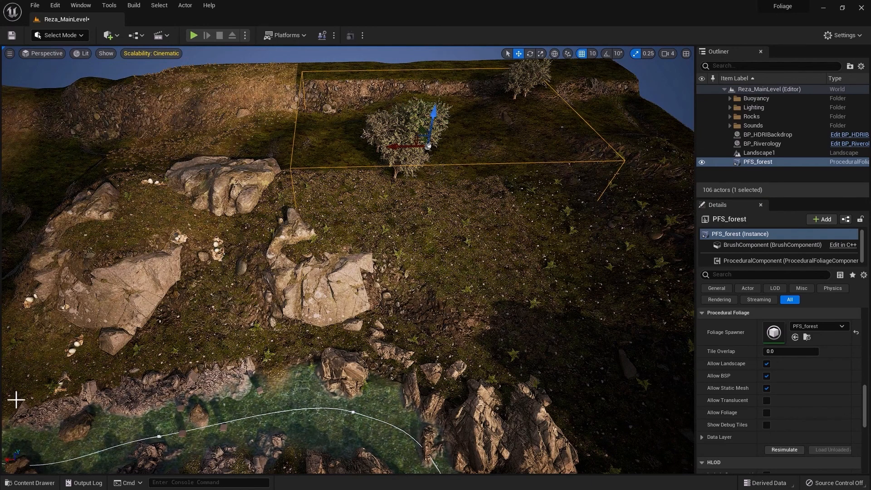
Open the SM_Elm foliage type, reset its clustering Initial Seed Density to the default 1.0, and close the asset
left_click(32, 483)
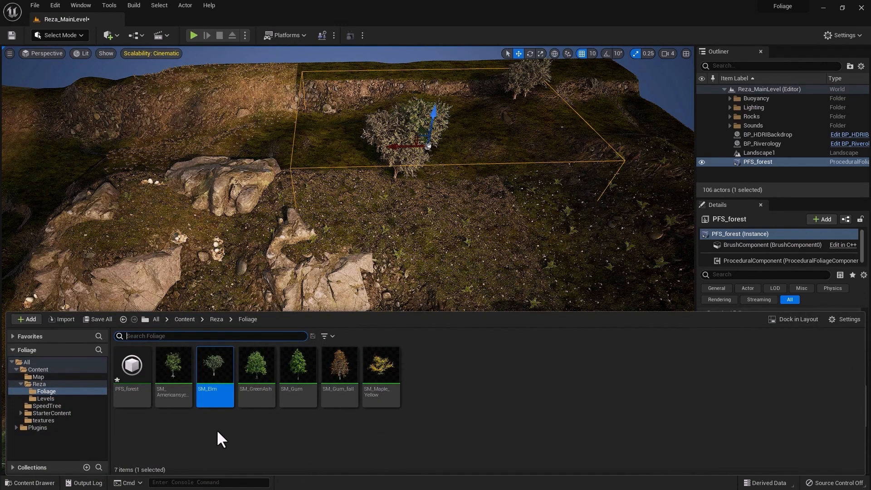
double_click(216, 374)
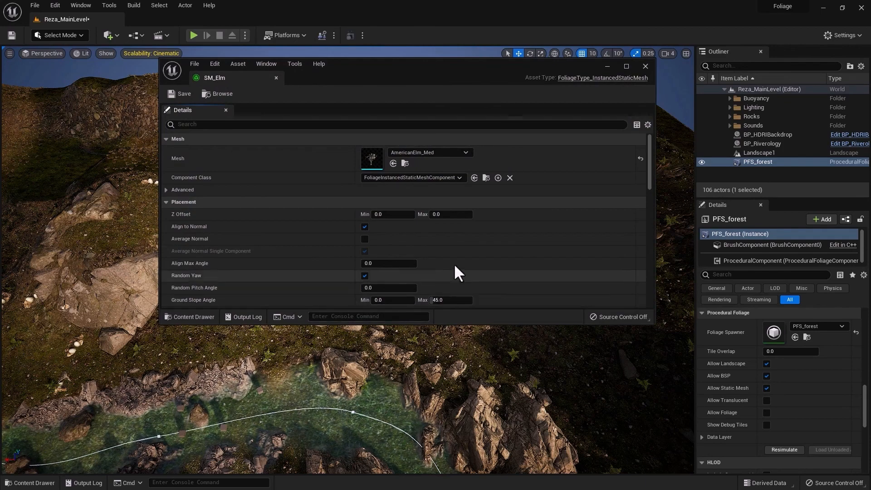
left_click(165, 203)
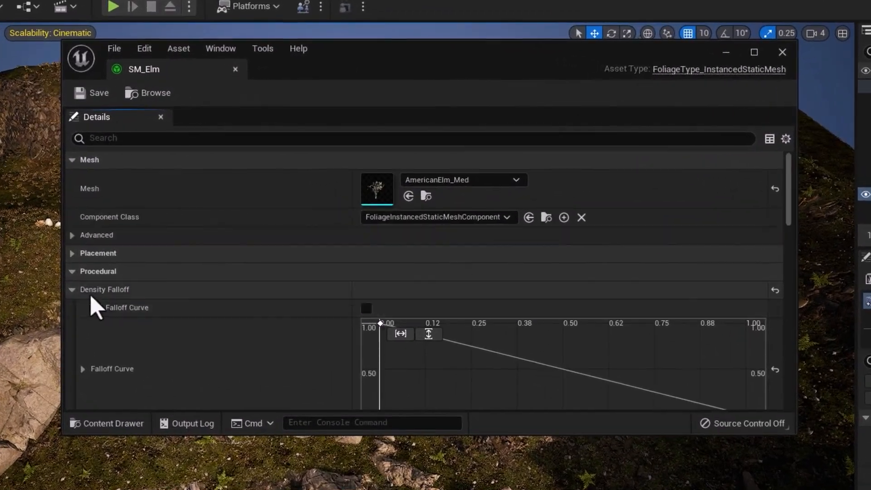
left_click(166, 228)
left_click(72, 311)
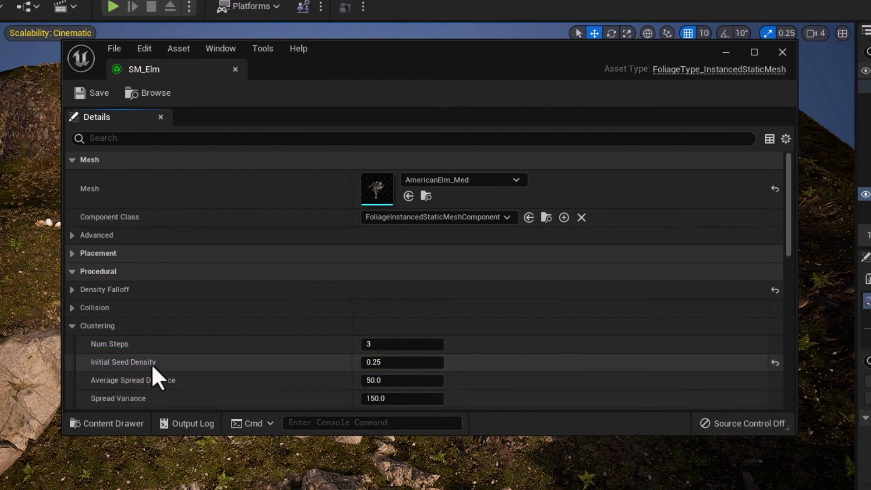
mouse_move(153, 367)
left_click(775, 363)
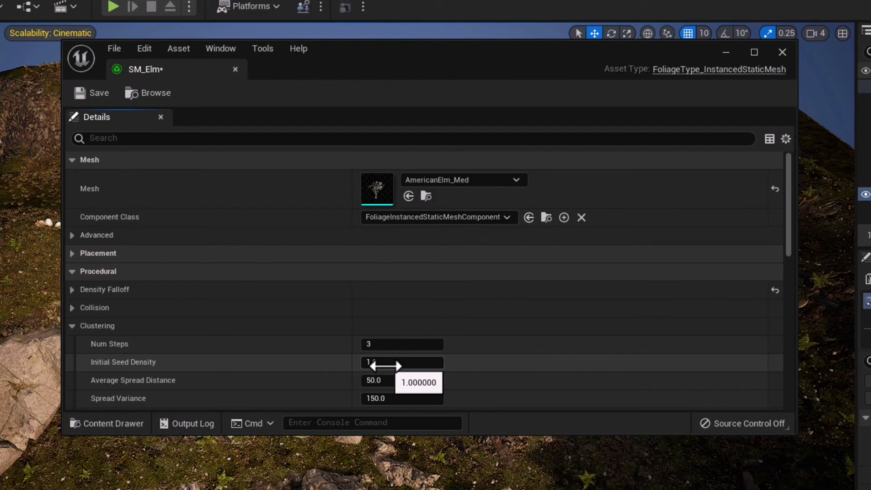
left_click_drag(448, 64, 262, 345)
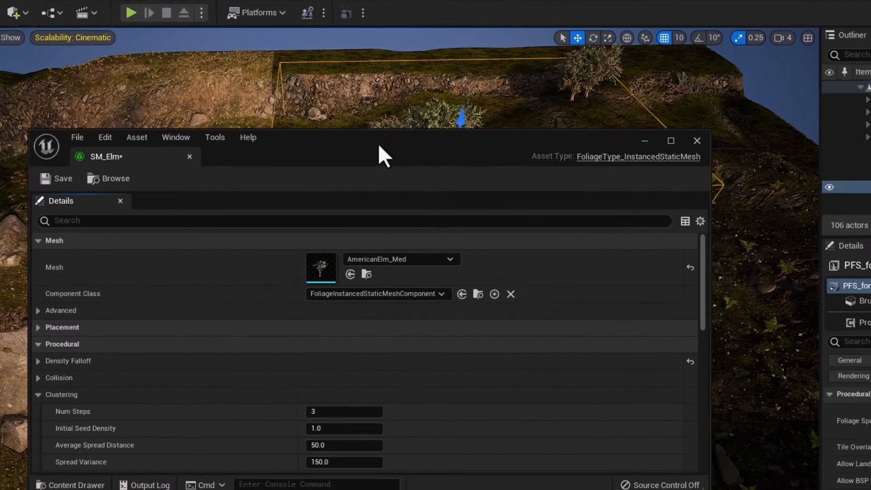
left_click_drag(292, 268, 303, 249)
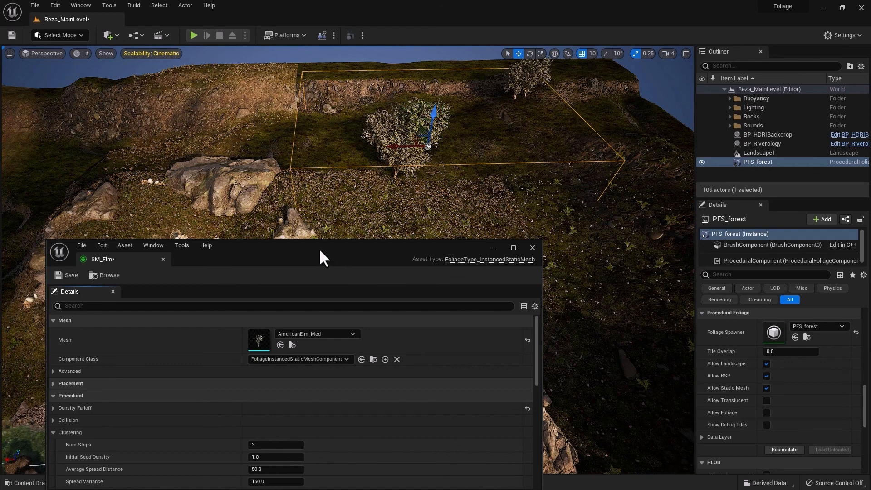
left_click_drag(318, 246, 310, 173)
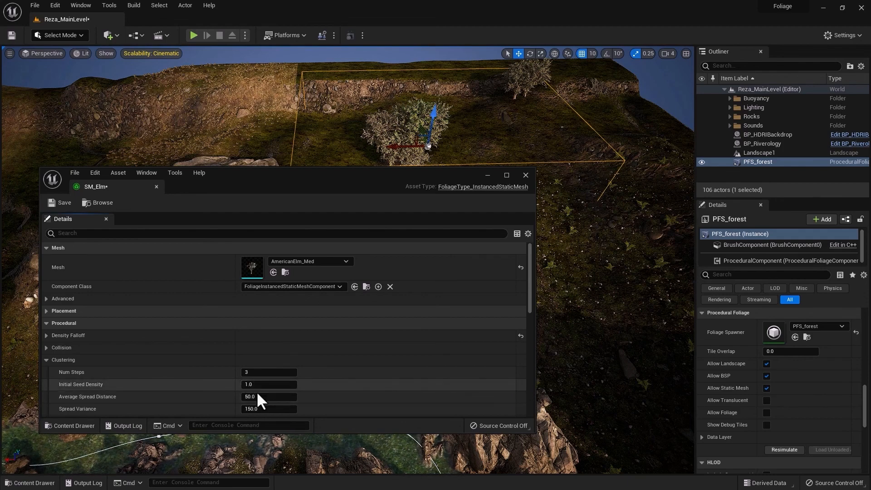
left_click(525, 175)
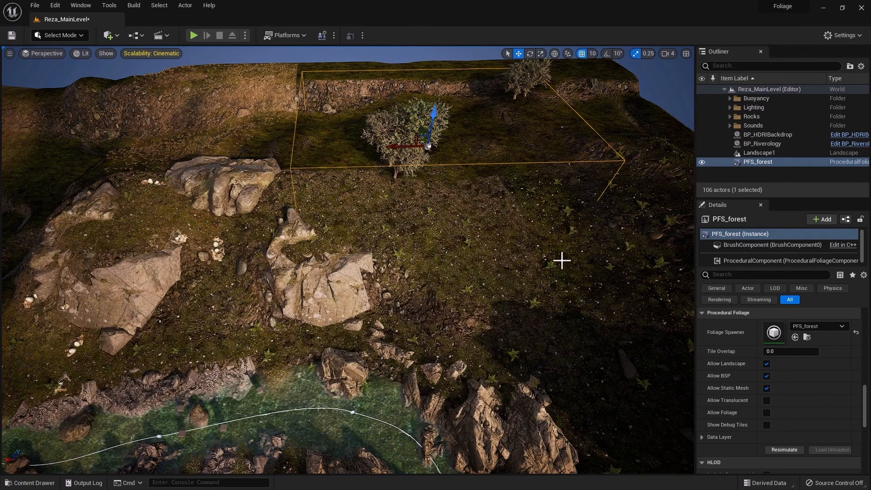
Resimulate PFS_forest with the raised elm seed density and inspect the spawned trees from closer up
left_click(779, 449)
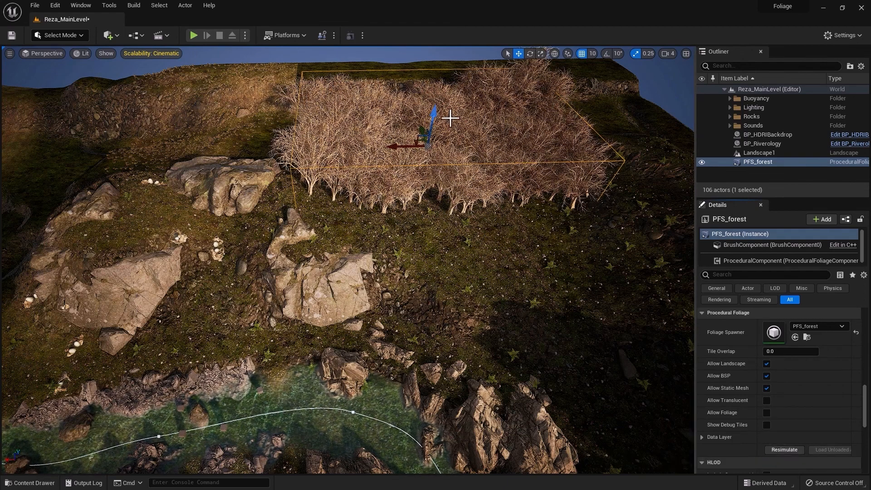
key("w")
right_click_drag(450, 118, 447, 120)
right_click_drag(376, 101, 340, 159)
right_click_drag(341, 230, 390, 188)
key("a")
key("d")
right_click_drag(421, 323, 402, 250)
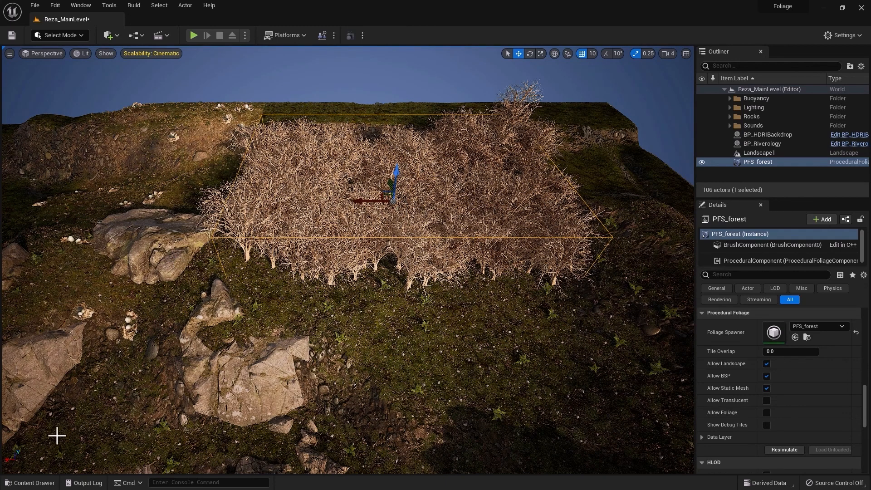
Reopen the SM_Elm foliage type, set its clustering Initial Seed Density to 0.3, and close the asset
left_click(31, 483)
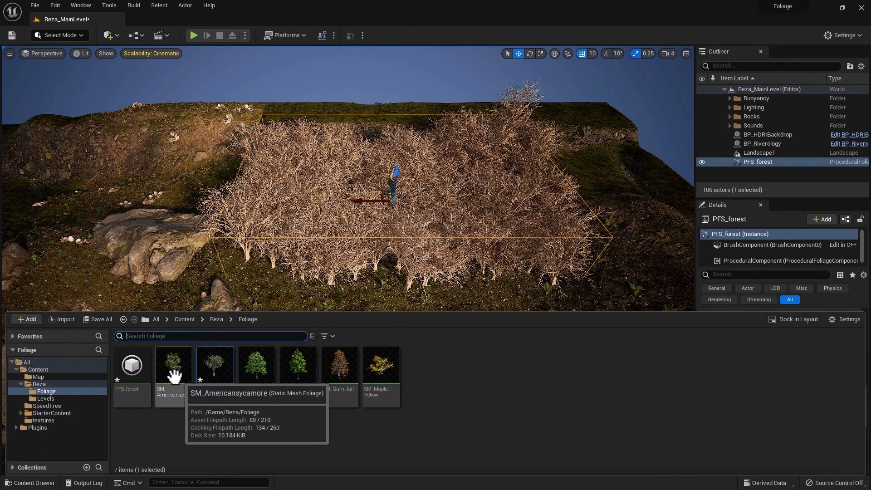
double_click(211, 367)
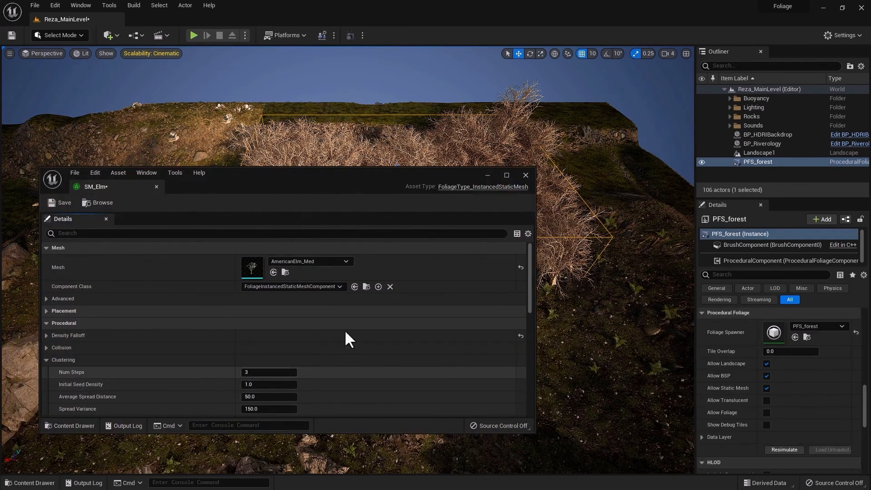
mouse_move(530, 279)
left_mouse_down()
mouse_move(527, 344)
mouse_move(534, 295)
left_mouse_up()
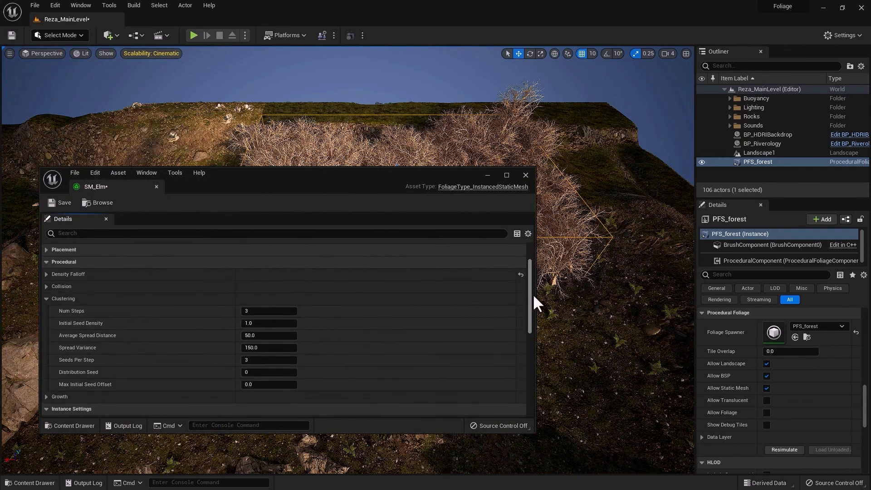
left_click(267, 323)
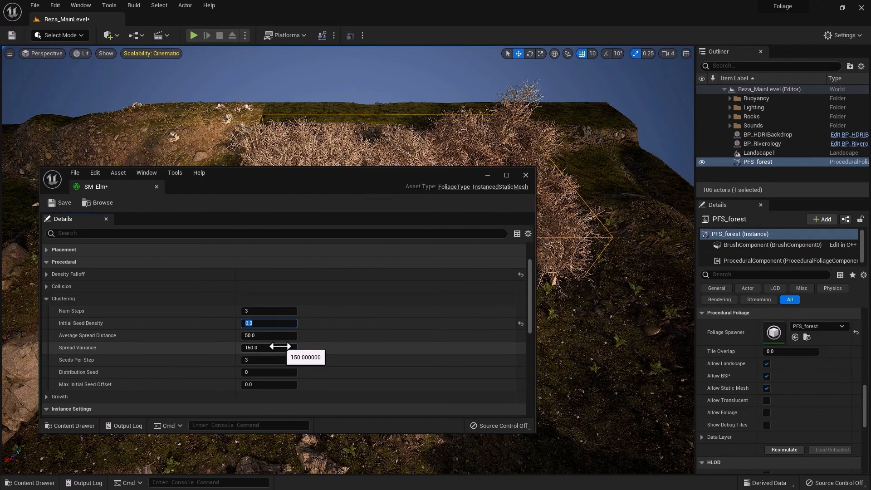
left_click(524, 174)
Open the SM_Americansycamore foliage type, change its clustering Initial Seed Density, and close the asset
left_click(30, 483)
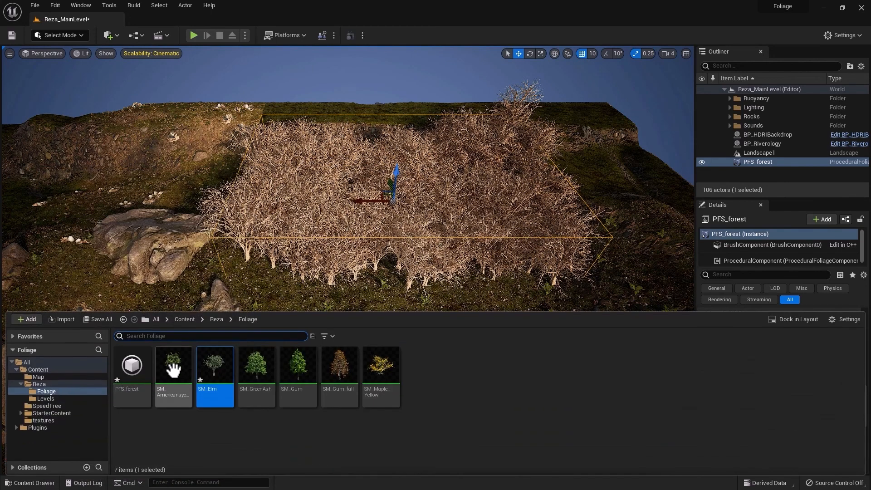
double_click(174, 370)
mouse_move(530, 293)
left_mouse_down()
mouse_move(530, 366)
mouse_move(529, 290)
left_mouse_up()
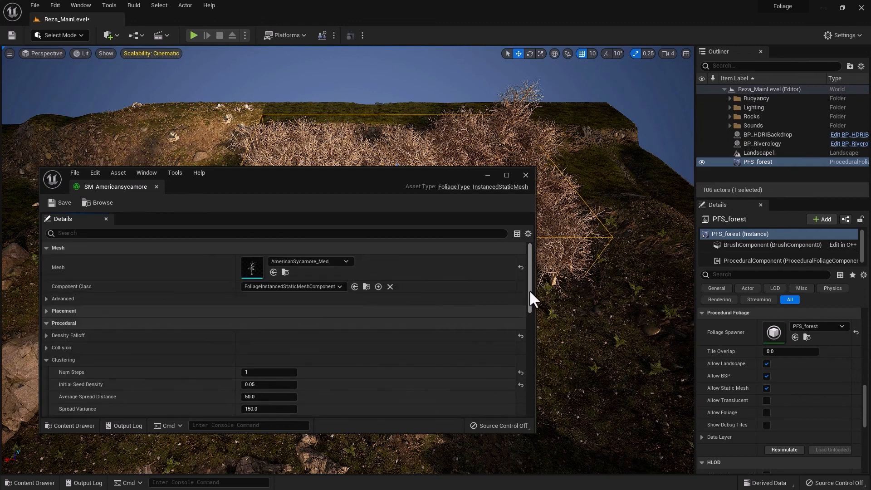
left_click(248, 385)
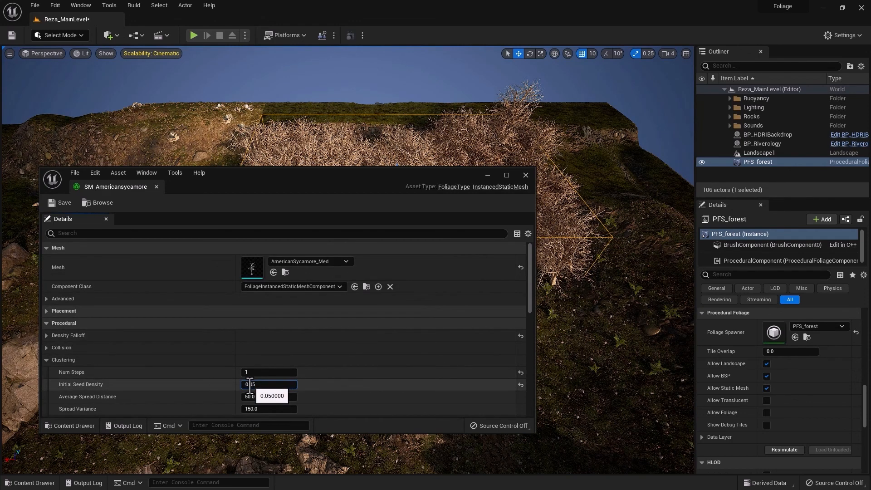
left_click_drag(250, 385, 271, 387)
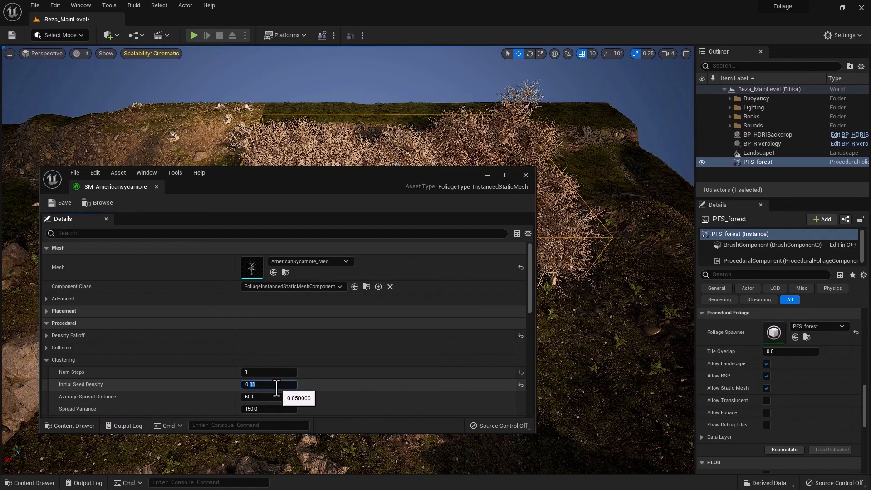
left_click(526, 175)
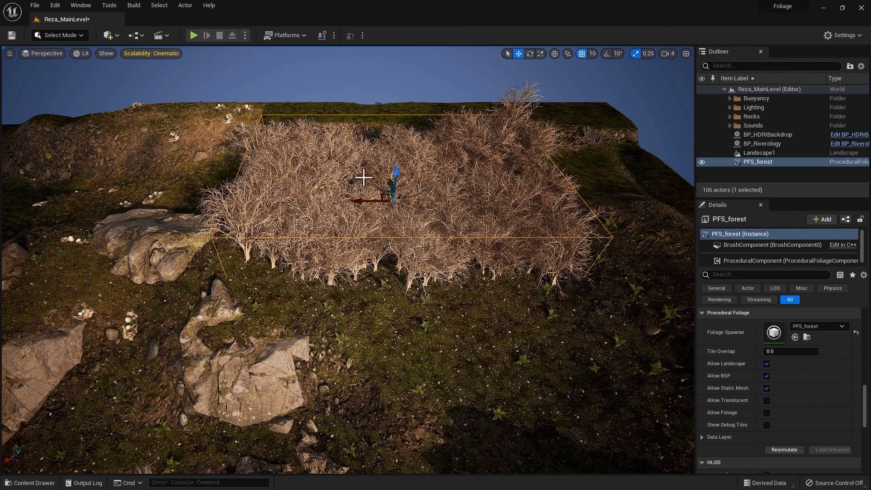
Resimulate PFS_forest with the new elm and sycamore densities and inspect the trees from ground level
left_click(784, 451)
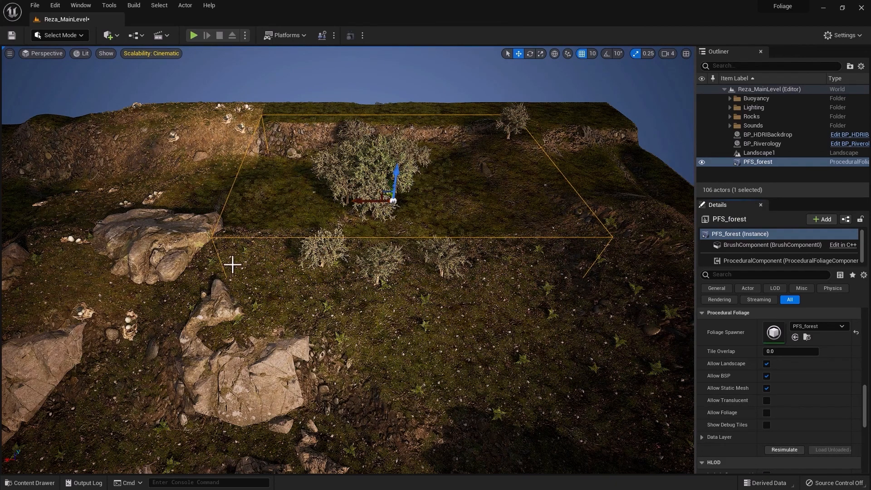
right_click_drag(248, 290, 263, 249)
right_click_drag(227, 325, 196, 267)
right_click_drag(161, 217, 162, 218)
right_click_drag(201, 321, 200, 321)
right_click_drag(235, 356, 234, 357)
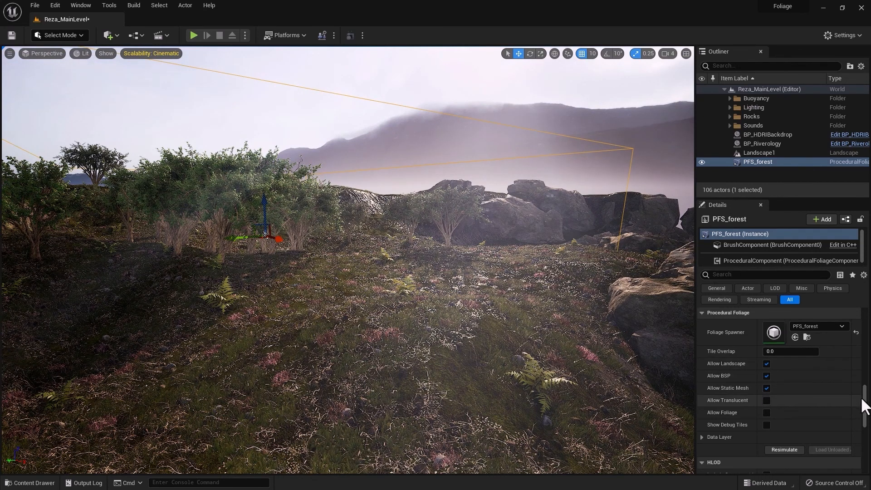
Examine the transform and brush settings of the PFS_forest volume
scroll(865, 408, "up", 5)
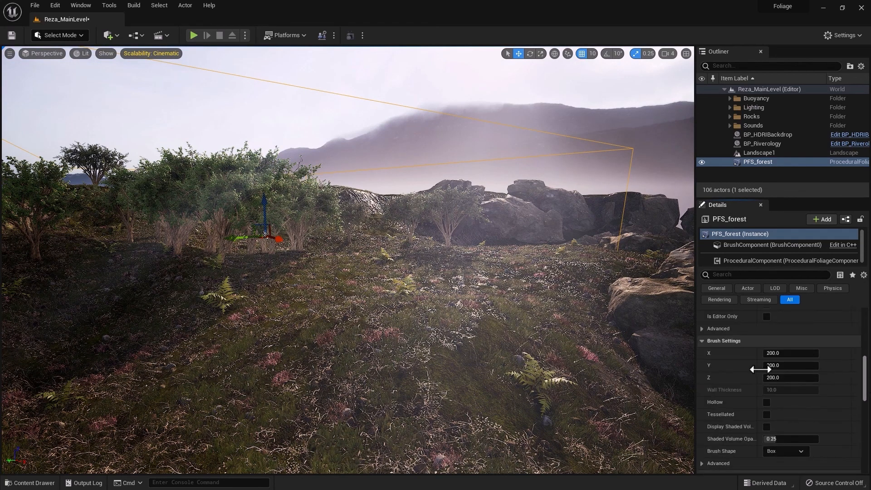
left_click(29, 483)
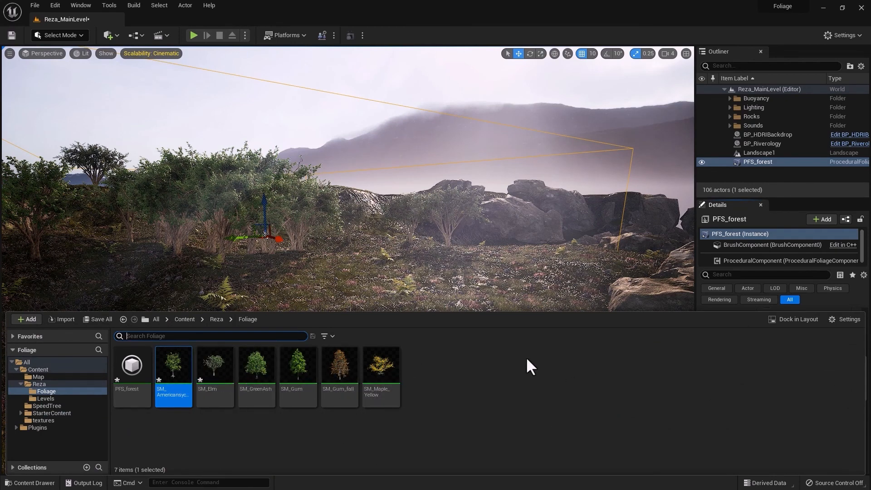
left_click(863, 258)
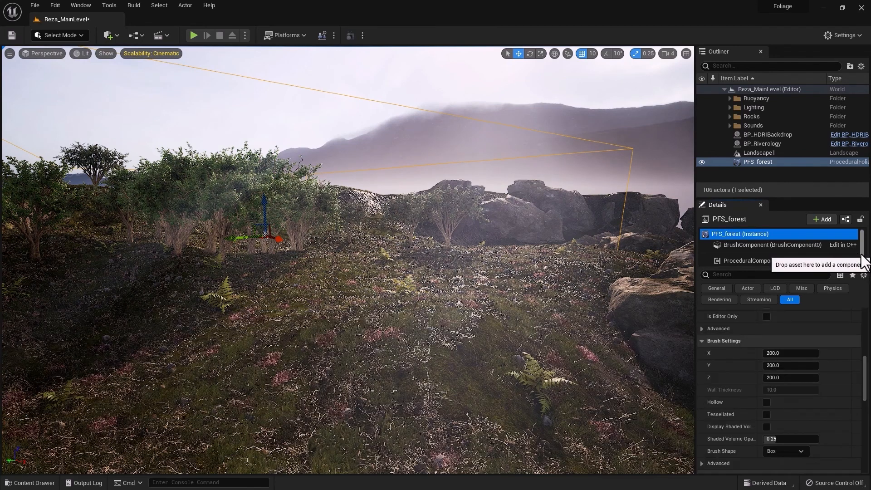
mouse_move(865, 396)
left_mouse_down()
mouse_move(870, 455)
mouse_move(864, 345)
left_mouse_up()
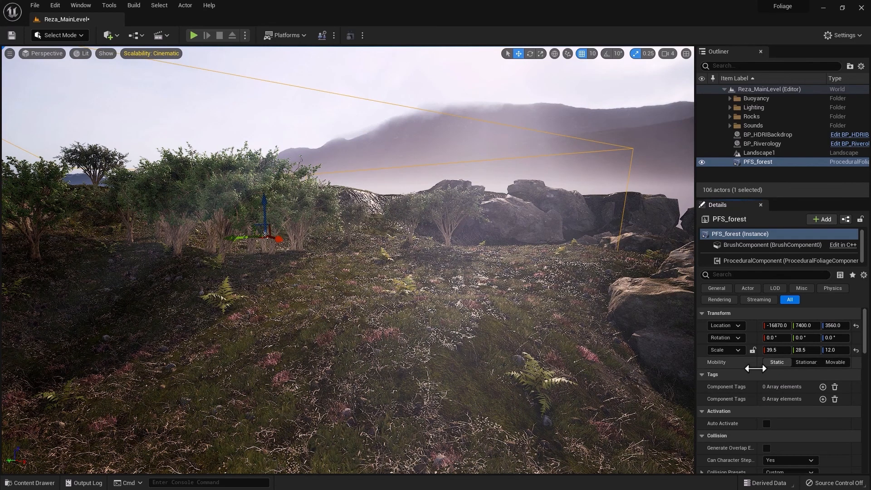
mouse_move(865, 340)
left_mouse_down()
mouse_move(868, 459)
mouse_move(870, 416)
left_mouse_up()
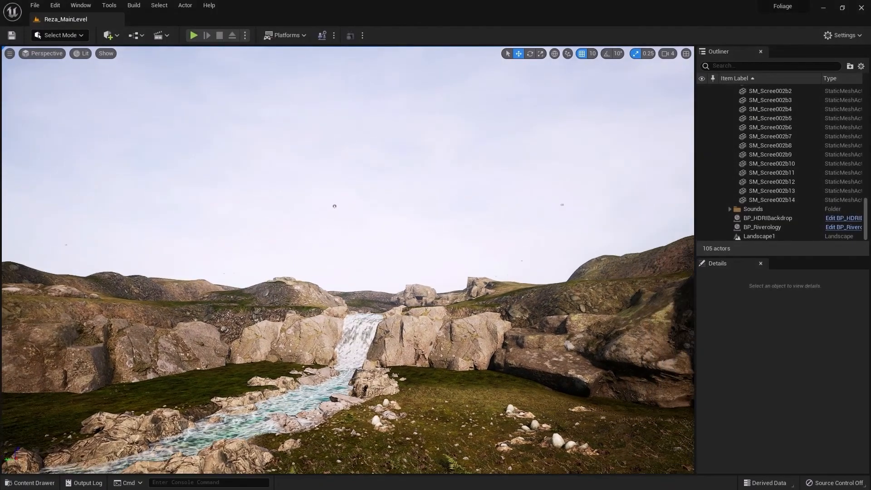
Frame the waterfall and river landscape and switch the editor to Foliage mode
right_click_drag(156, 395, 155, 395)
right_click_drag(219, 380, 215, 384)
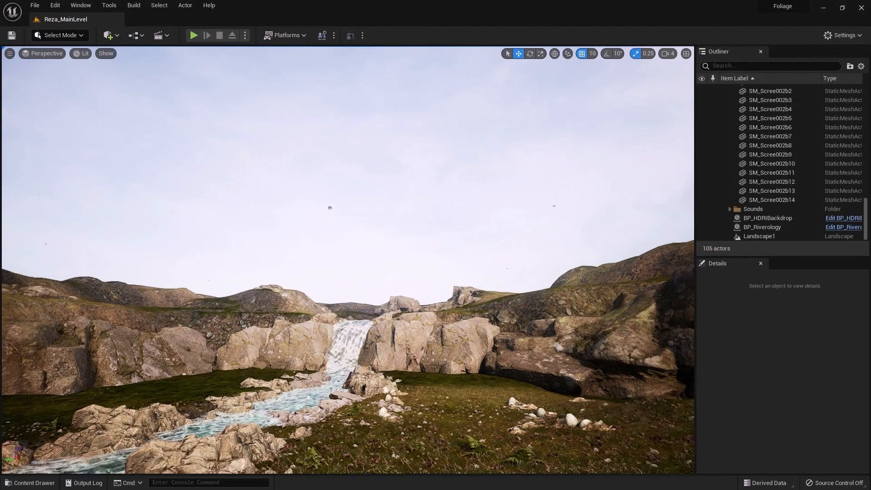
middle_click_drag(335, 323, 326, 329)
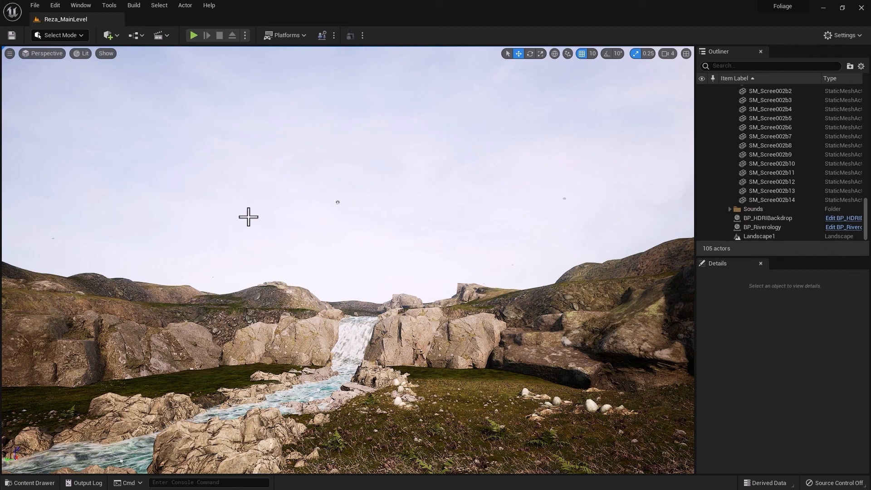
left_click(59, 37)
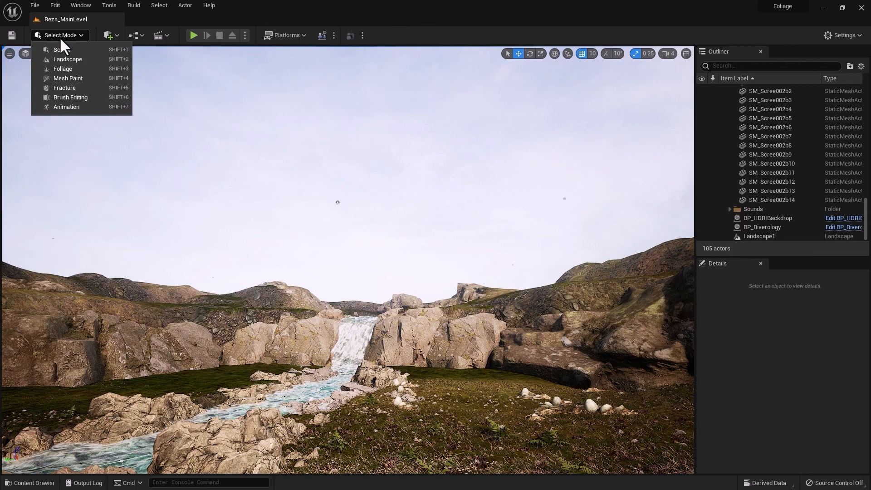
left_click(67, 67)
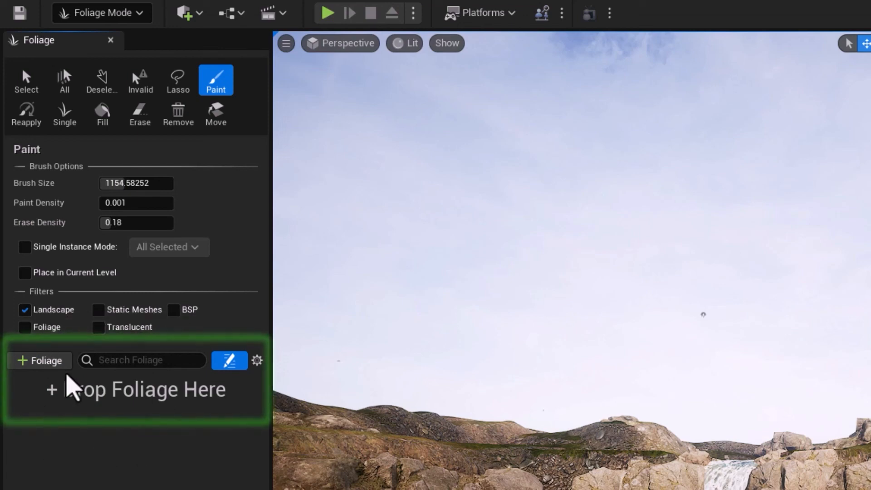
Add all six foliage types, from SM_Americansycamore to SM_Maple_Yellow, from the Reza/Foliage folder to the foliage palette
left_click(55, 361)
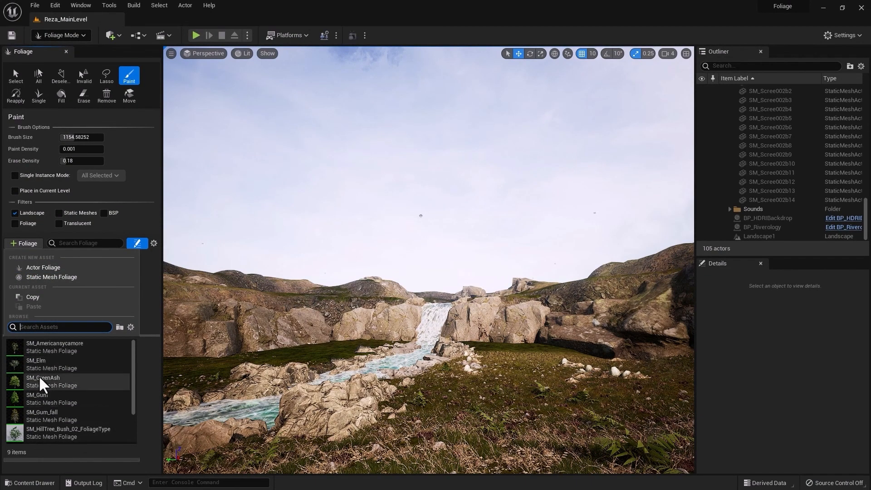
left_click(147, 303)
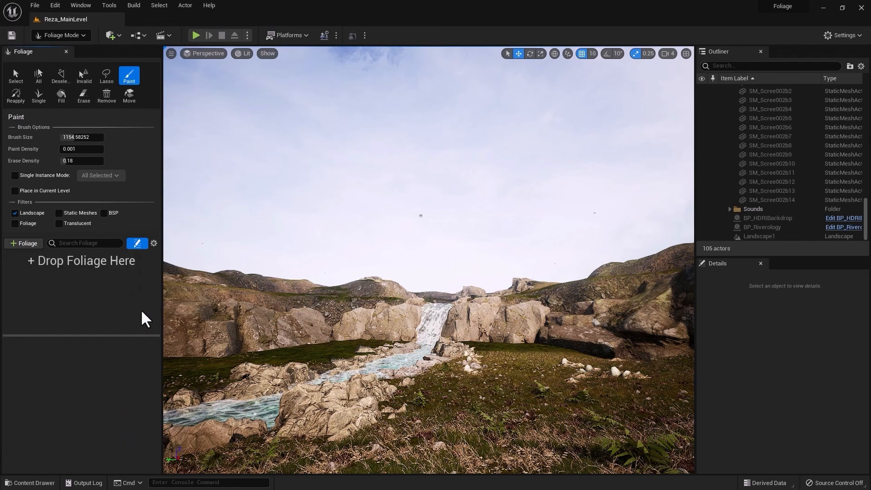
left_click(30, 483)
left_click(181, 371)
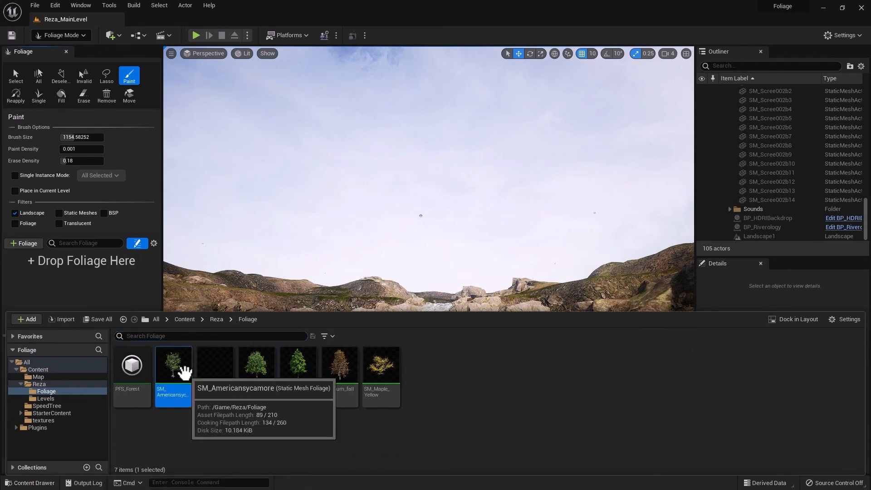
left_click(375, 365, "shift")
left_click_drag(177, 373, 116, 293)
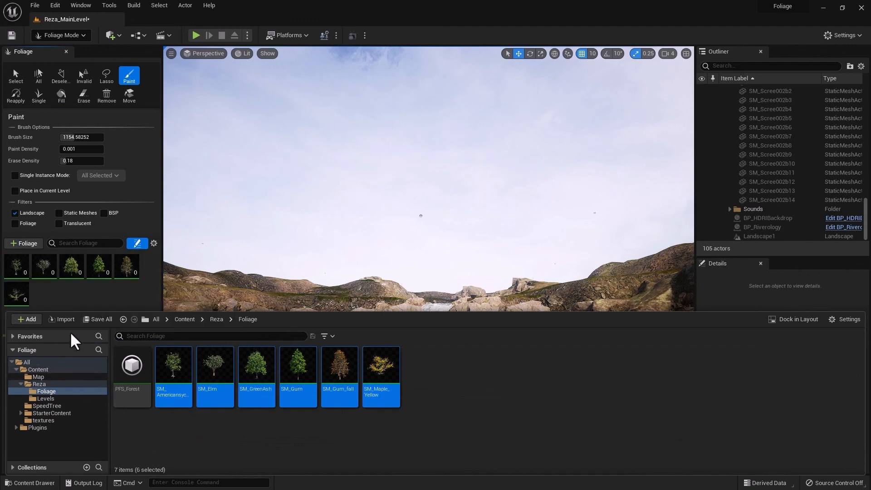
key("ctrl+space")
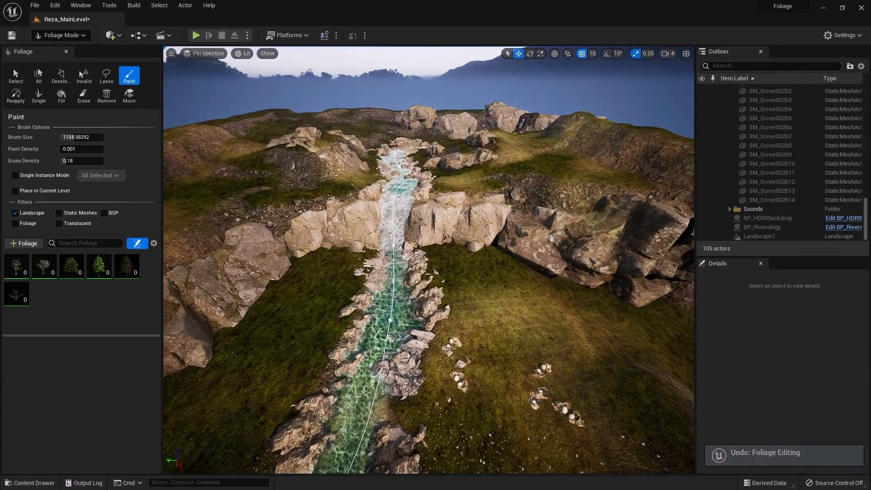
Set the paint density to 0.01 and paint sycamore and elm trees on the grassy slope beside the upper river
left_click(78, 149)
type("0.01")
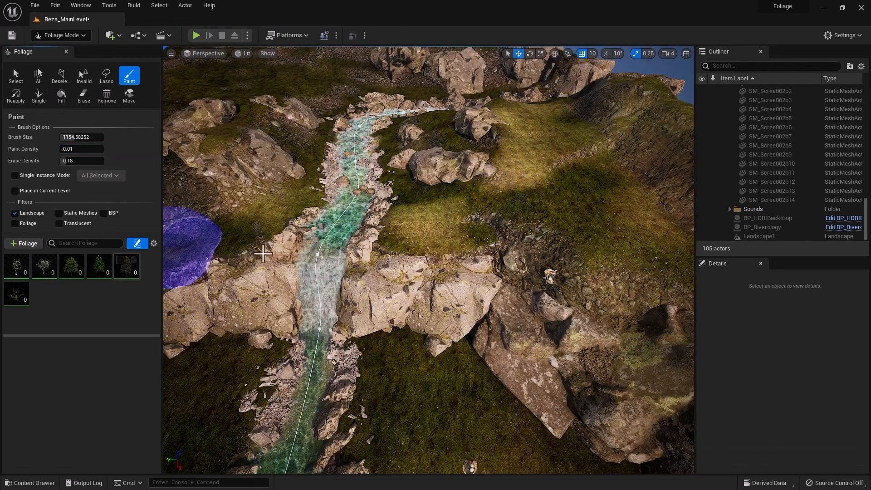
mouse_move(622, 233)
left_mouse_down()
mouse_move(540, 179)
mouse_move(549, 148)
mouse_move(541, 140)
mouse_move(510, 186)
mouse_move(443, 210)
left_mouse_up()
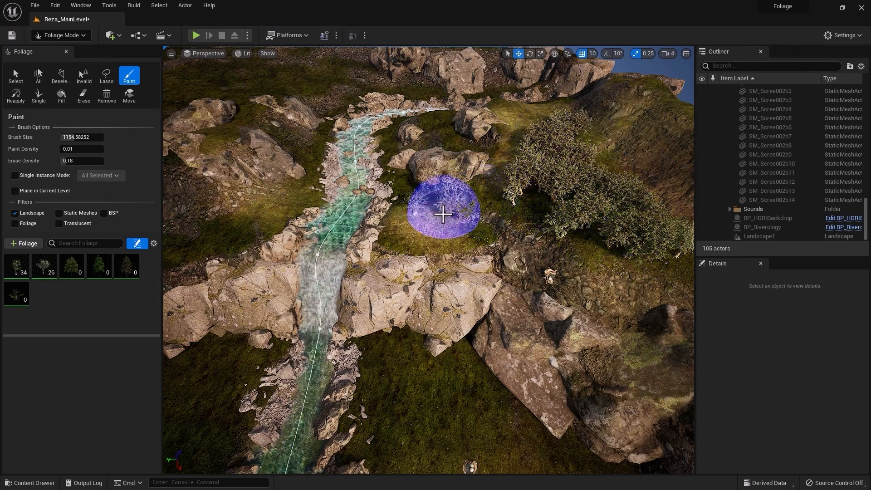
mouse_move(437, 312)
right_mouse_down()
mouse_move(439, 225)
mouse_move(486, 220)
mouse_move(441, 222)
mouse_move(406, 245)
right_mouse_up()
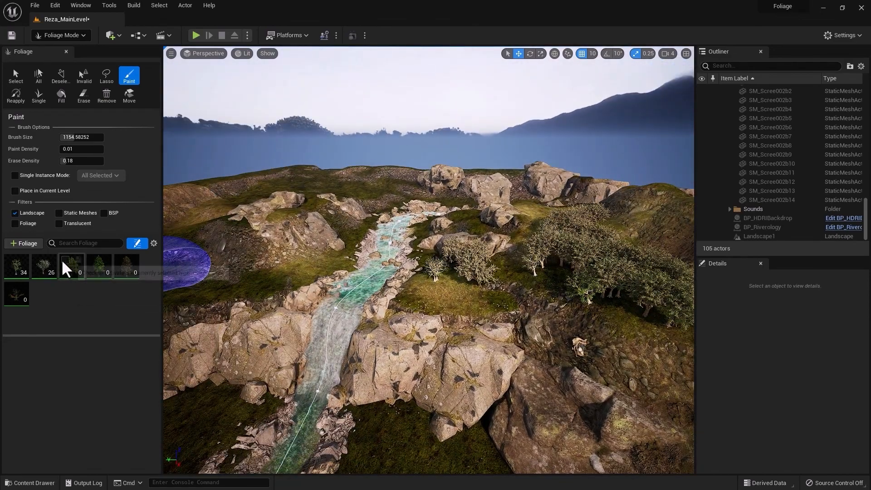
Enable SM_Gum_fall for painting and paint it with the sycamores and elms on the hillside across the river
left_click(120, 260)
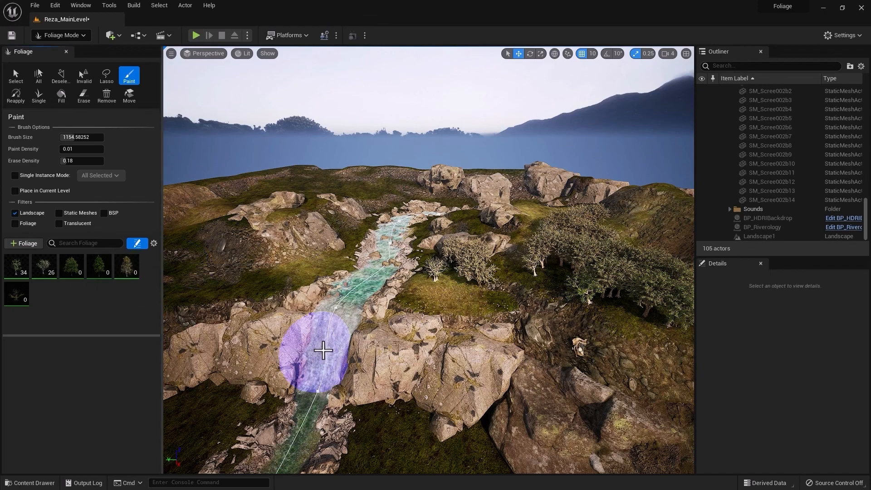
right_click_drag(335, 258, 254, 295)
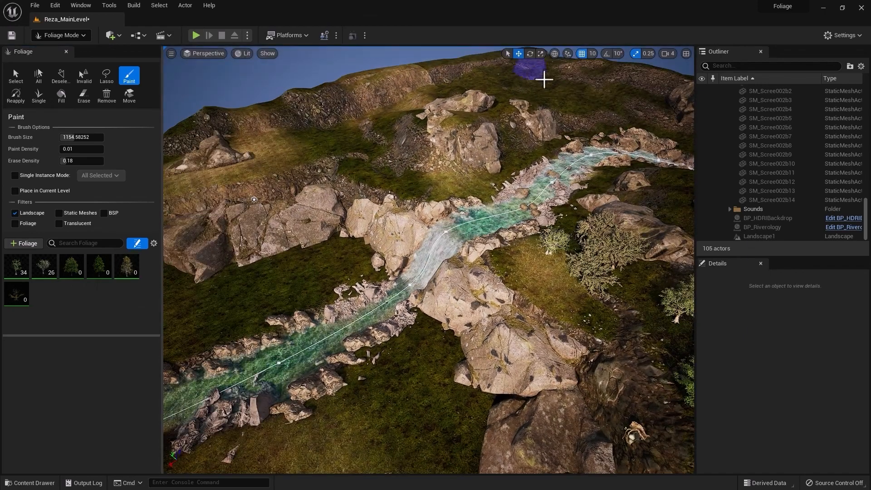
mouse_move(555, 98)
left_mouse_down()
mouse_move(483, 77)
mouse_move(522, 112)
left_mouse_up()
Paint mixed trees including SM_Maple_Yellow over the rocky hill at a paint density of 0.001, undoing the last stroke
mouse_move(467, 136)
right_mouse_down()
mouse_move(469, 84)
mouse_move(436, 156)
mouse_move(395, 174)
right_mouse_up()
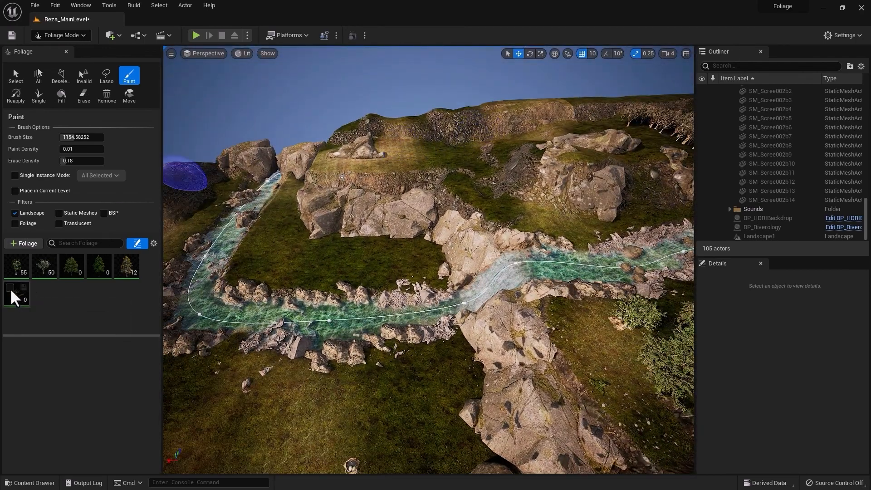
left_click(77, 149)
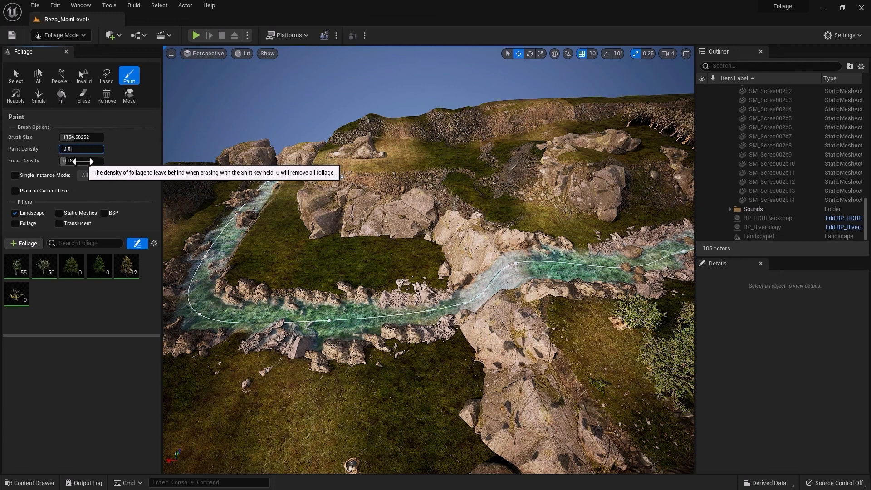
key("BackSpace")
type("01")
key("Return")
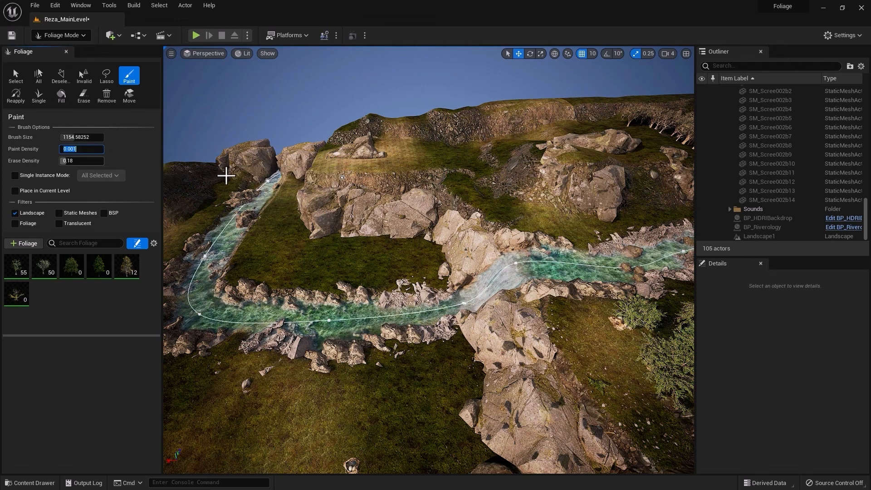
mouse_move(398, 153)
left_mouse_down()
mouse_move(425, 148)
mouse_move(491, 198)
mouse_move(515, 197)
mouse_move(567, 217)
left_mouse_up()
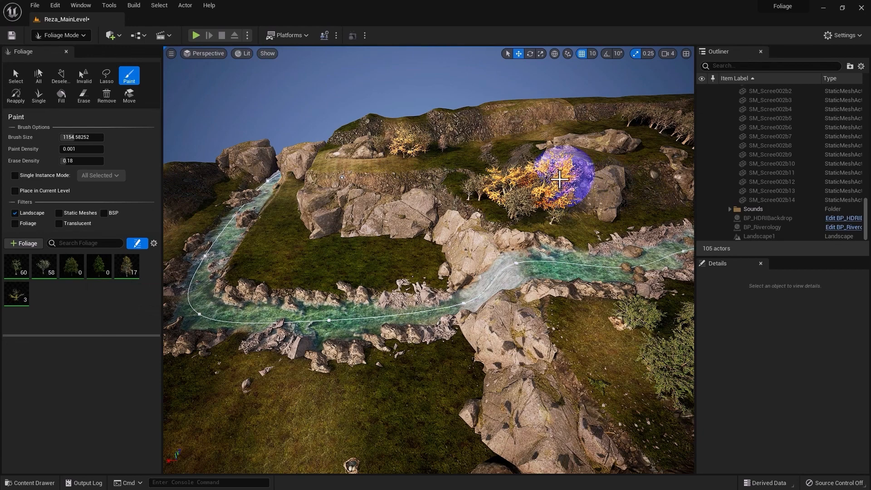
key("ctrl+z")
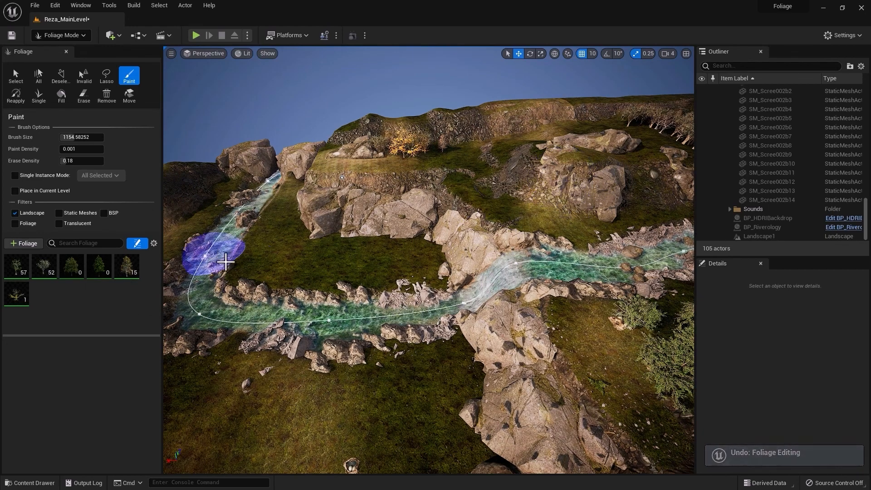
Compare the Density / 1Kuu painting setting of SM_Gum_fall, SM_Maple_Yellow, SM_Americansycamore and SM_Elm
left_click(126, 273)
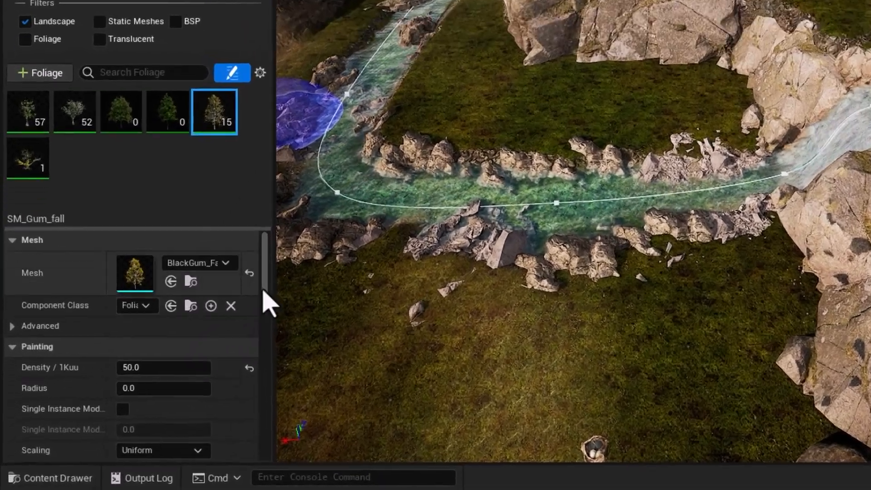
scroll(155, 374, "down", 1)
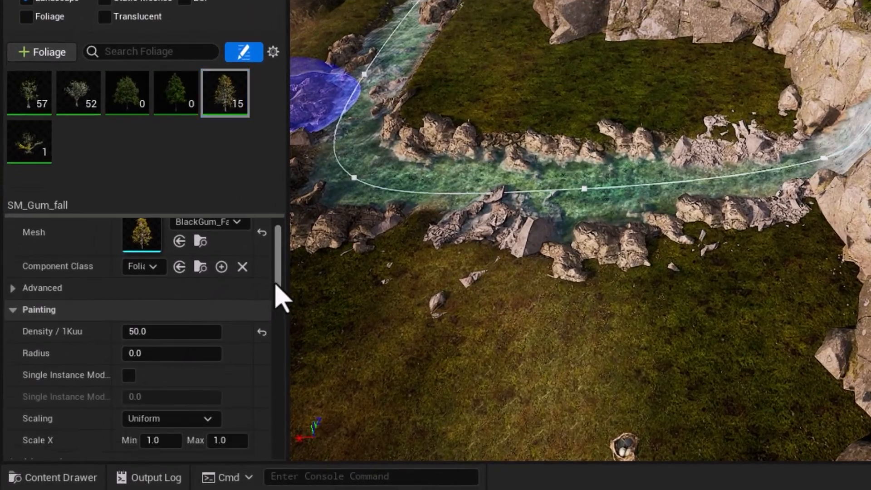
scroll(278, 298, "down", 2)
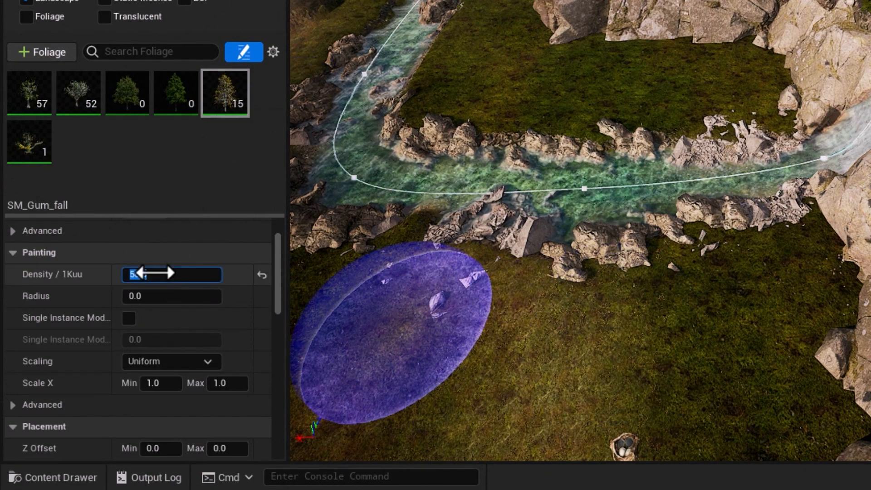
left_click(27, 150)
left_click(145, 274)
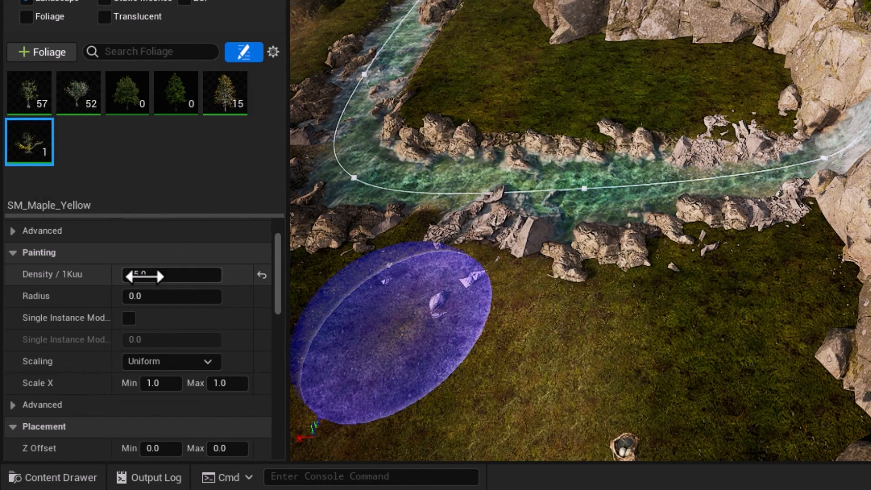
left_click(34, 98)
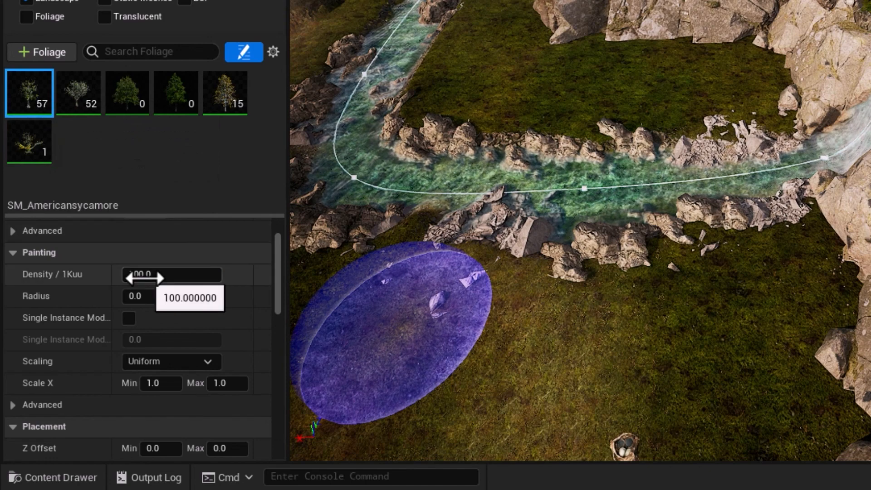
left_click(80, 114)
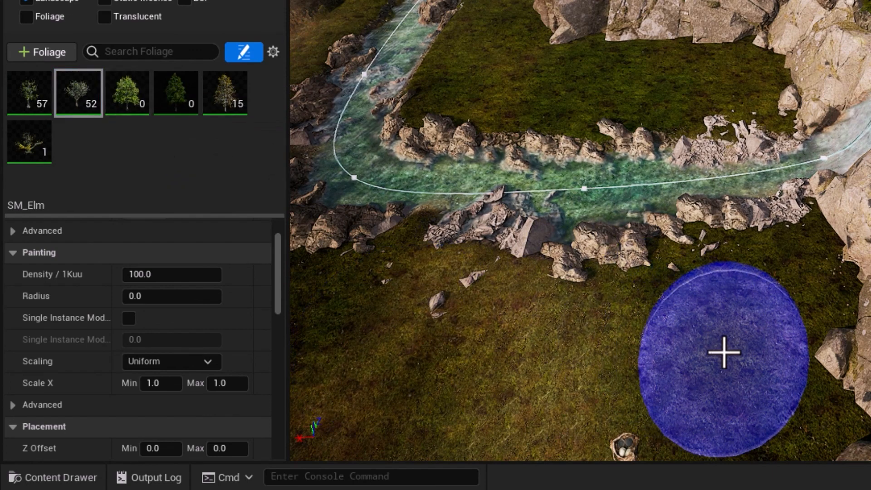
Review the Placement and Instance Settings of the SM_Elm foliage type
scroll(696, 344, "down", 3)
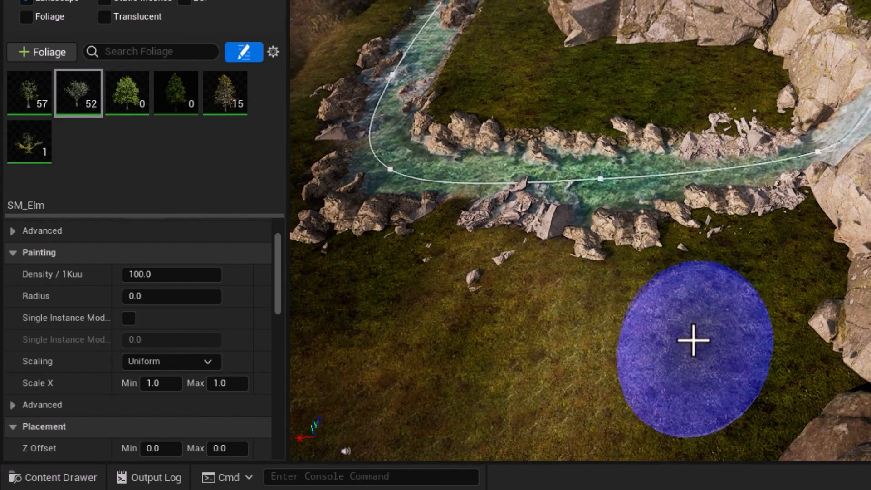
scroll(692, 343, "down", 2)
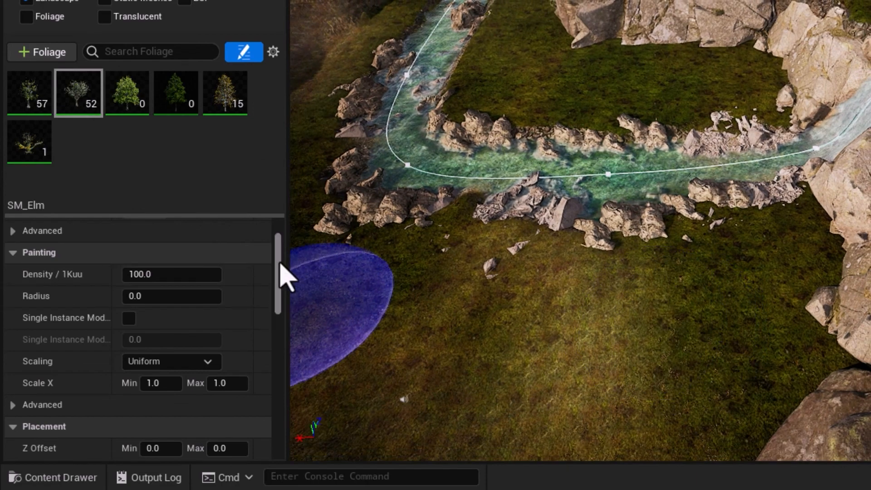
left_click_drag(279, 264, 275, 313)
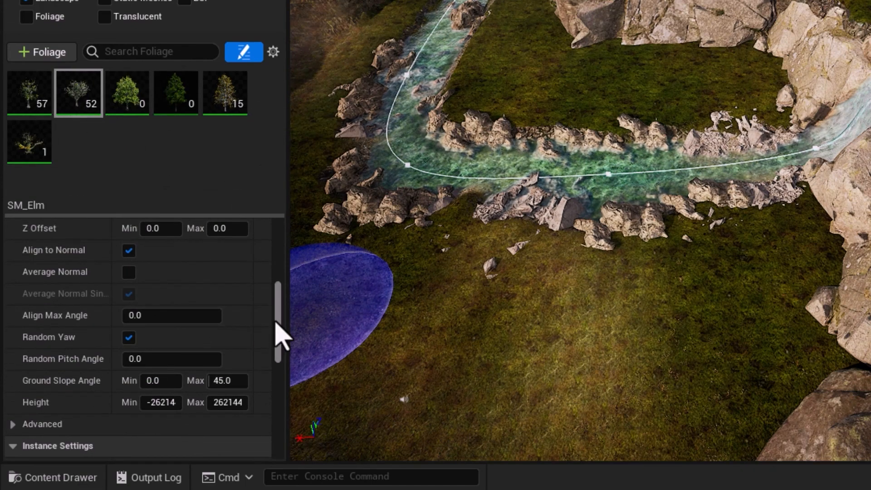
mouse_move(275, 323)
left_mouse_down()
mouse_move(278, 285)
mouse_move(271, 319)
left_mouse_up()
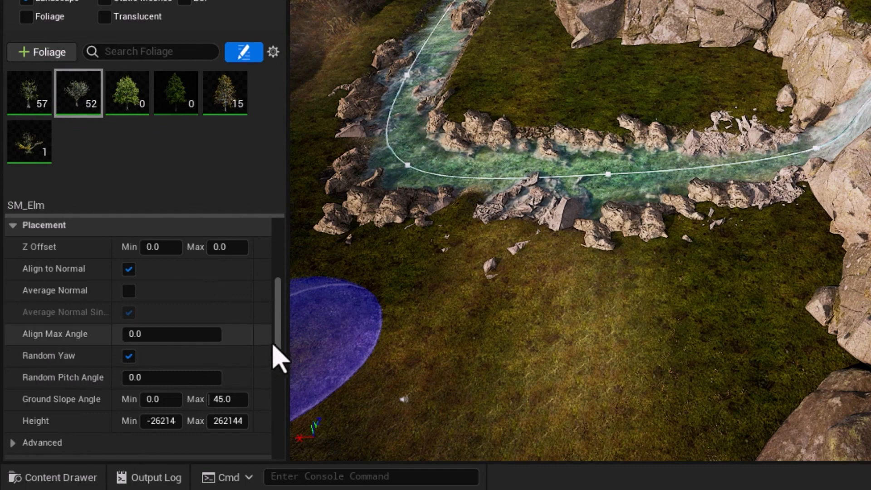
scroll(278, 364, "down", 1)
left_click_drag(278, 357, 278, 408)
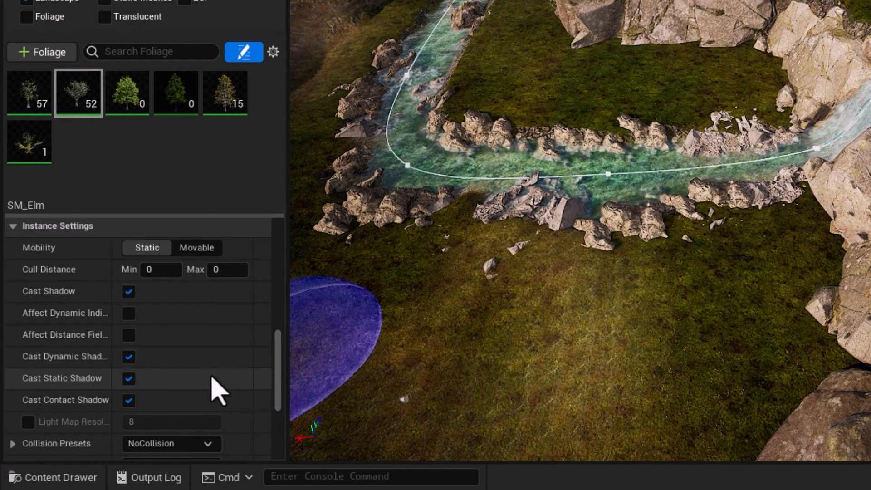
Examine SM_Elm's shadow, lighting, collision and scalability settings, widening the name column to read the full property names
left_click_drag(280, 377, 275, 422)
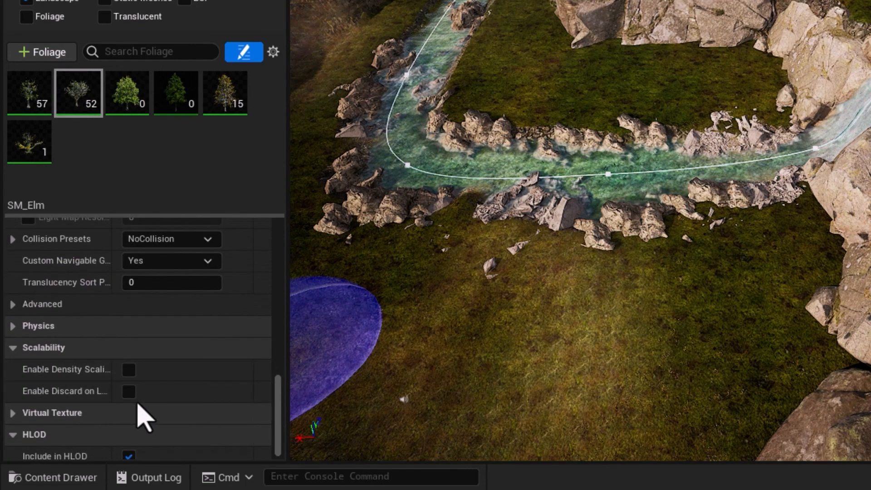
scroll(132, 408, "down", 1)
scroll(134, 406, "up", 3)
scroll(136, 408, "up", 3)
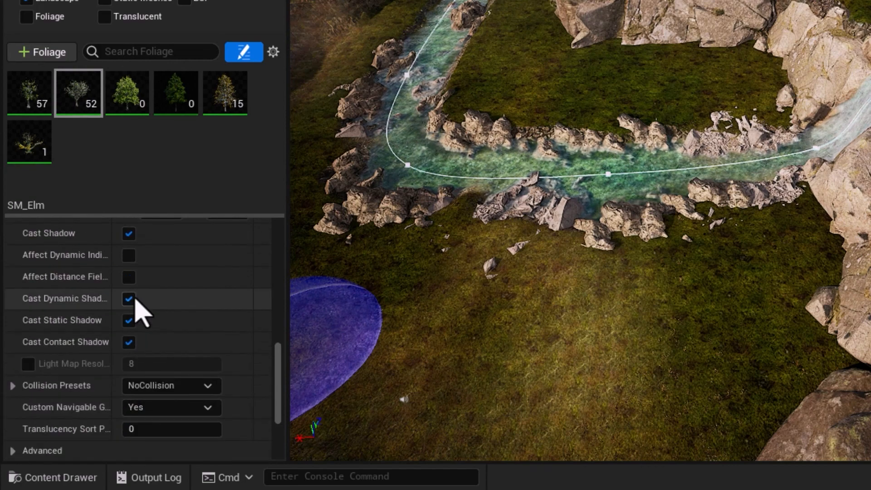
scroll(175, 414, "down", 4)
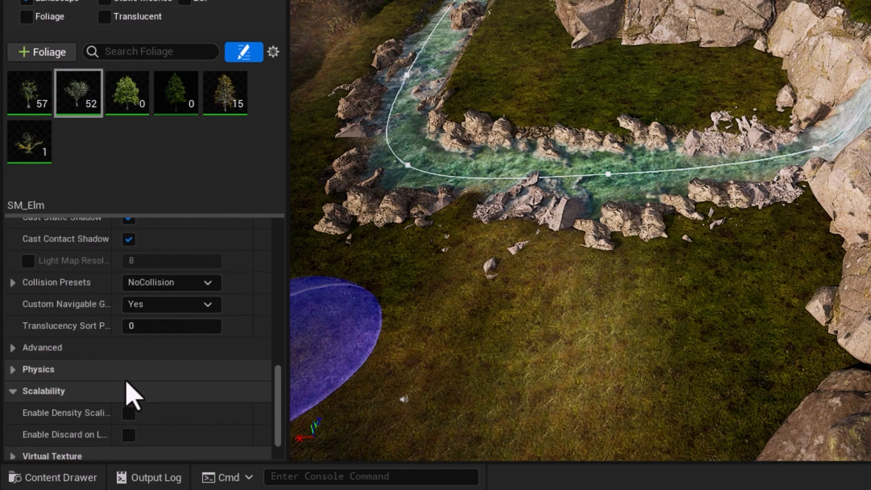
scroll(132, 400, "down", 2)
scroll(127, 391, "up", 6)
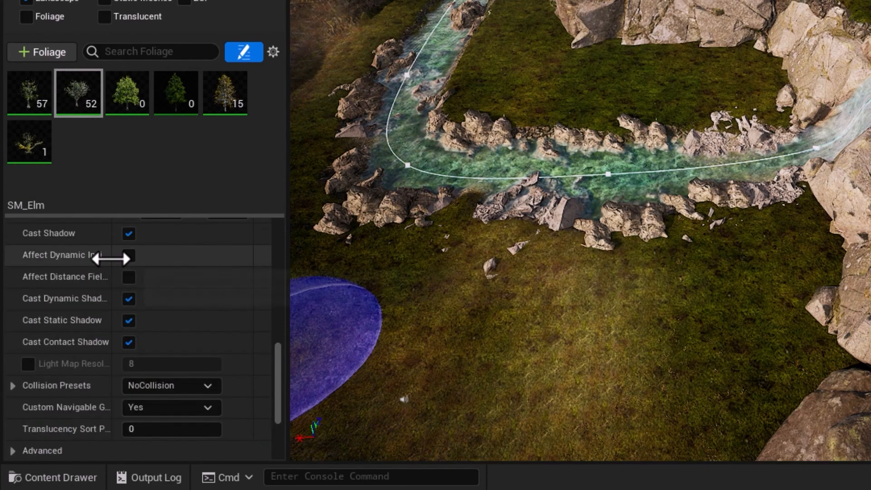
left_click_drag(113, 256, 143, 267)
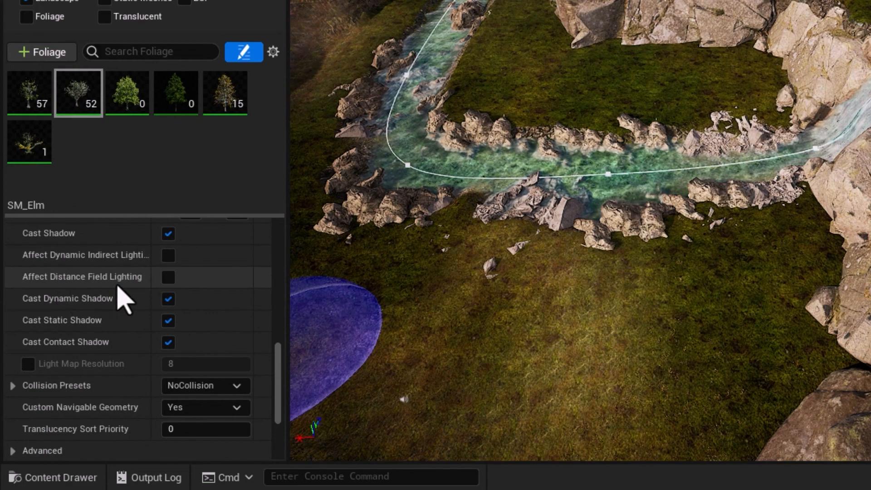
left_click_drag(282, 380, 281, 279)
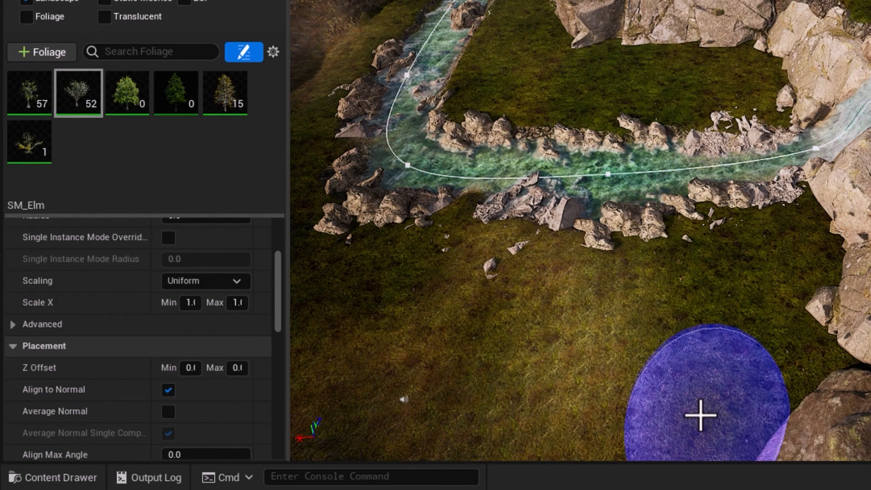
Paint a band of mixed trees on the grass in front of the river, and set SM_Maple_Yellow's Density / 1Kuu to 5
mouse_move(729, 346)
left_mouse_down()
mouse_move(499, 407)
mouse_move(389, 413)
mouse_move(372, 399)
left_mouse_up()
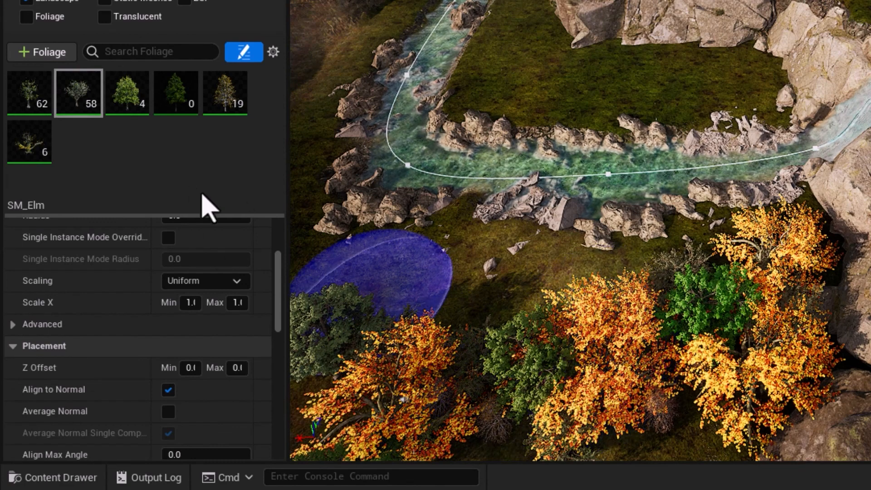
left_click(39, 150)
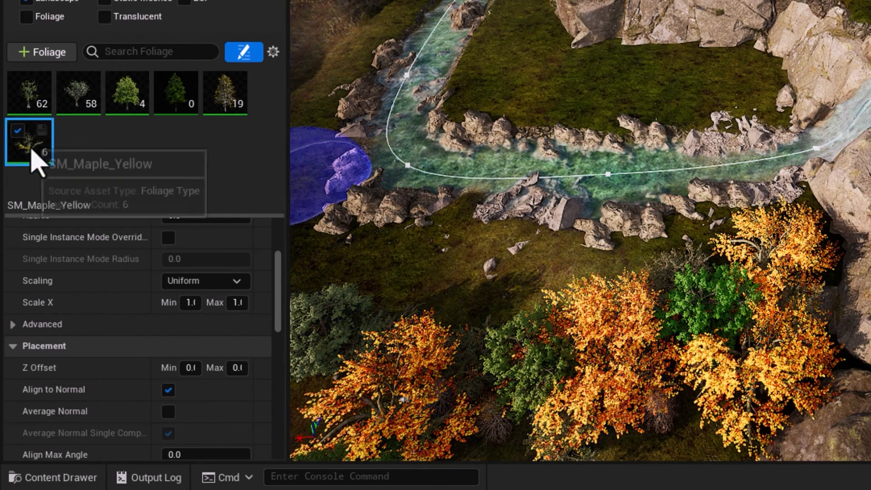
left_click_drag(279, 308, 279, 237)
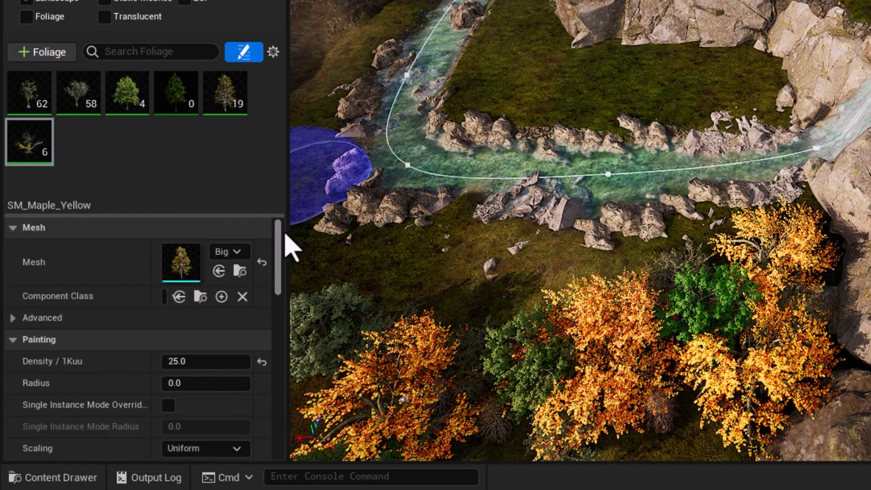
left_click(193, 362)
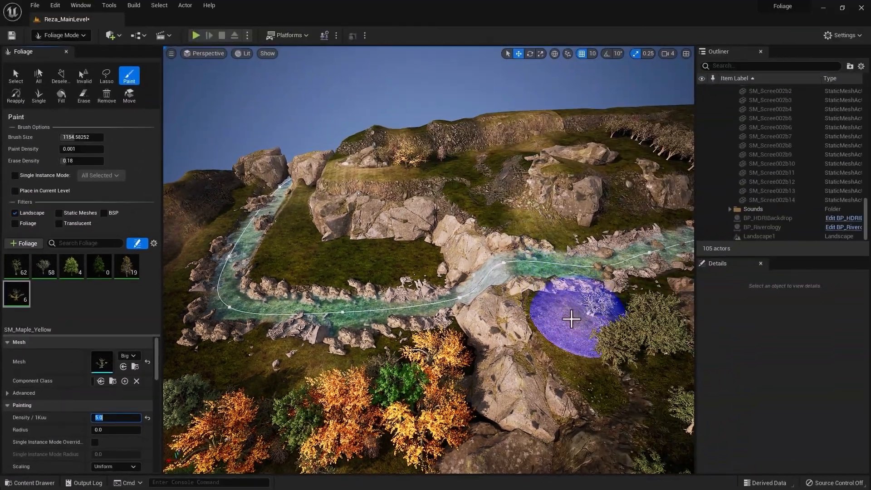
Paint mixed trees on the grass beside the waterfall rocks and across the hilltop on the far side of the river
left_click(573, 321)
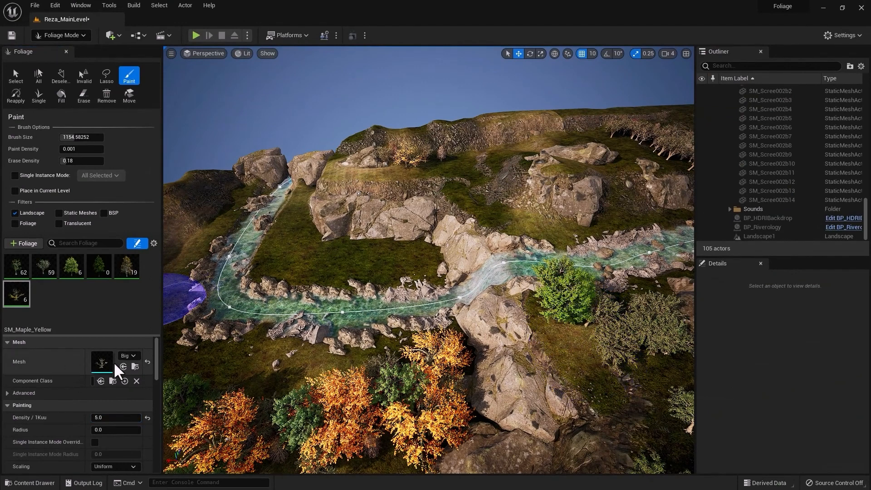
left_click(586, 359)
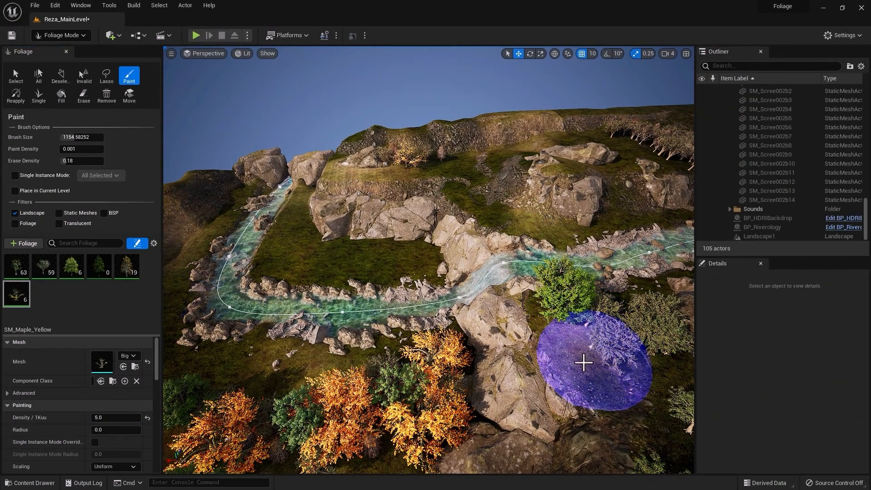
right_click_drag(384, 367, 384, 318)
right_click_drag(273, 272, 273, 289)
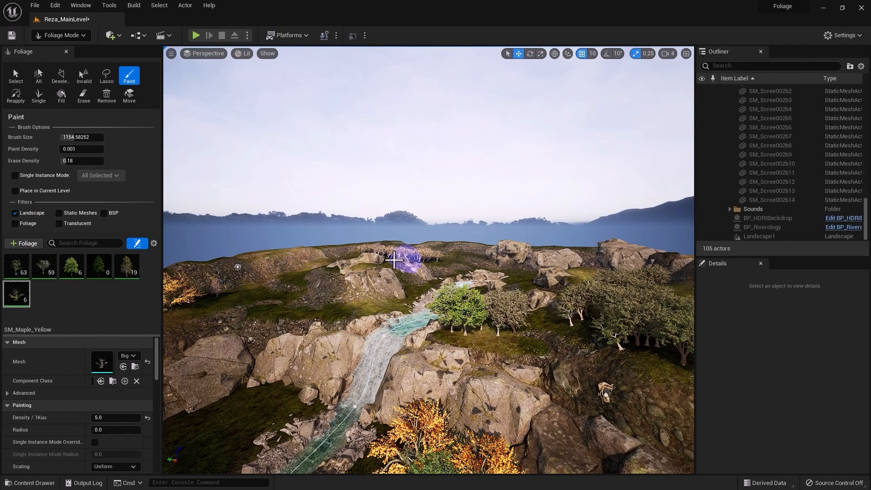
mouse_move(413, 261)
right_mouse_down()
mouse_move(390, 300)
mouse_move(390, 160)
right_mouse_up()
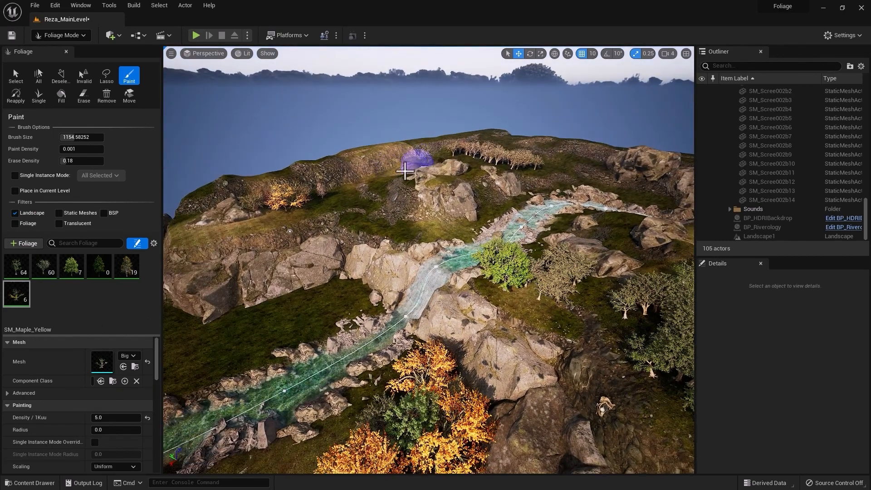
mouse_move(406, 170)
left_mouse_down()
mouse_move(336, 199)
mouse_move(418, 224)
mouse_move(336, 224)
mouse_move(278, 208)
mouse_move(274, 223)
mouse_move(495, 208)
left_mouse_up()
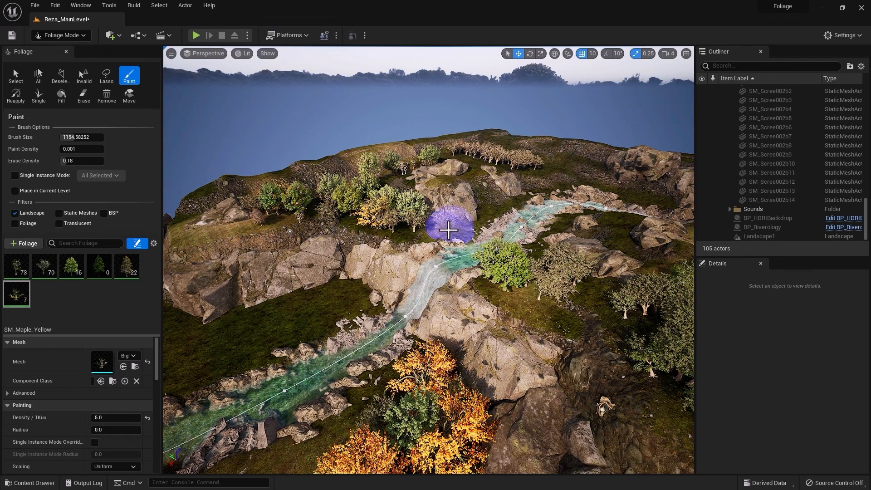
Reduce the brush size to about 481 and paint small groups of trees on both sides of the river above the waterfall
left_click_drag(93, 137, 75, 138)
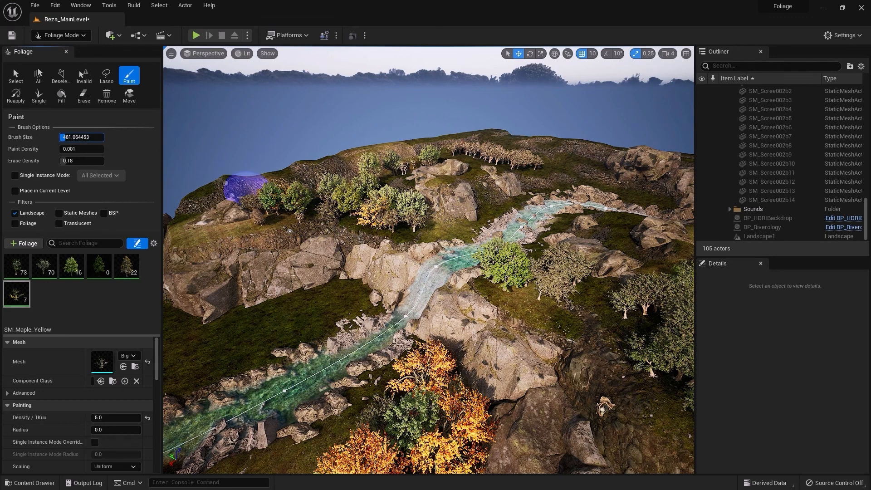
left_click_drag(459, 233, 439, 233)
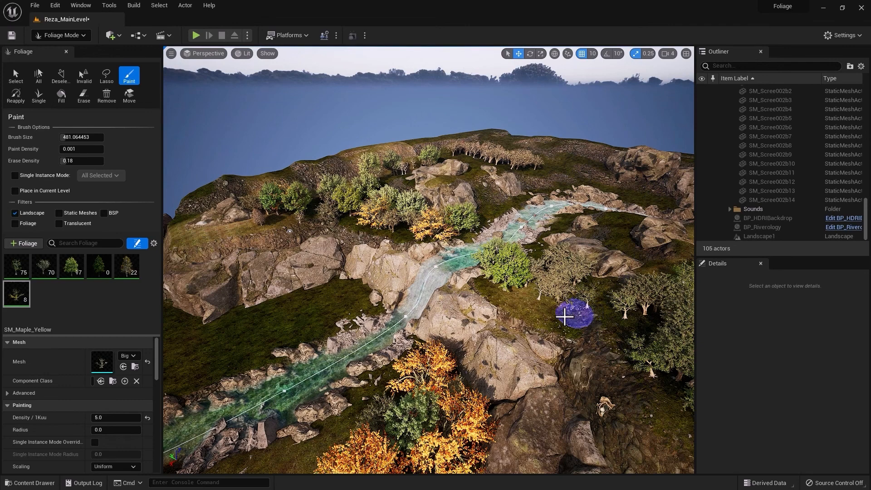
mouse_move(526, 306)
left_mouse_down()
mouse_move(519, 301)
mouse_move(545, 309)
mouse_move(650, 414)
left_mouse_up()
Paint a cluster of mixed trees on the grassy bank left of the river, below the waterfall
right_click_drag(642, 399, 522, 400)
right_click_drag(343, 463, 352, 379)
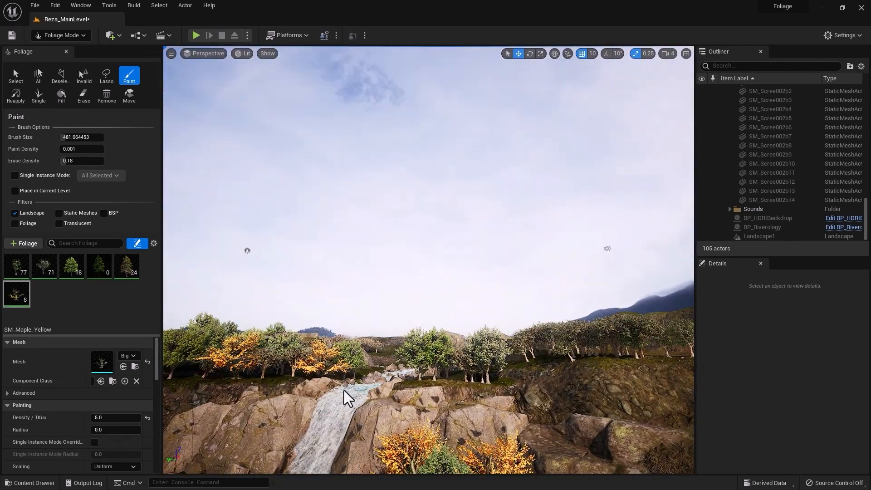
key("s")
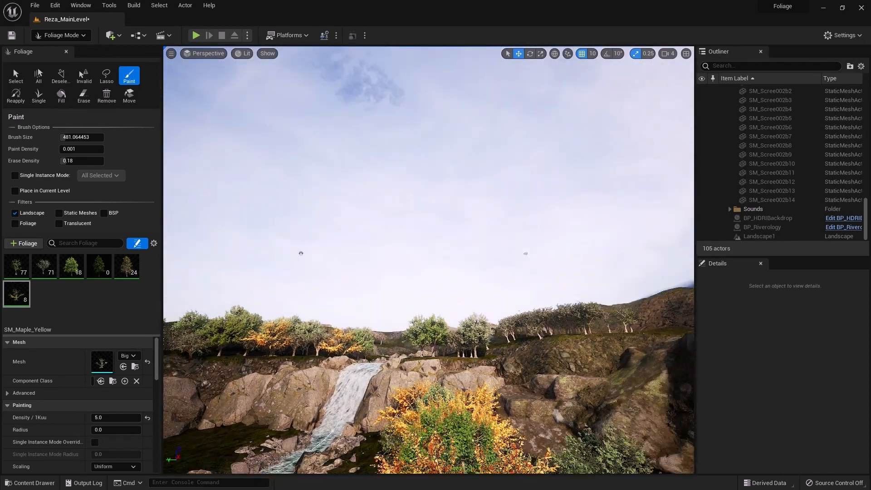
key("s")
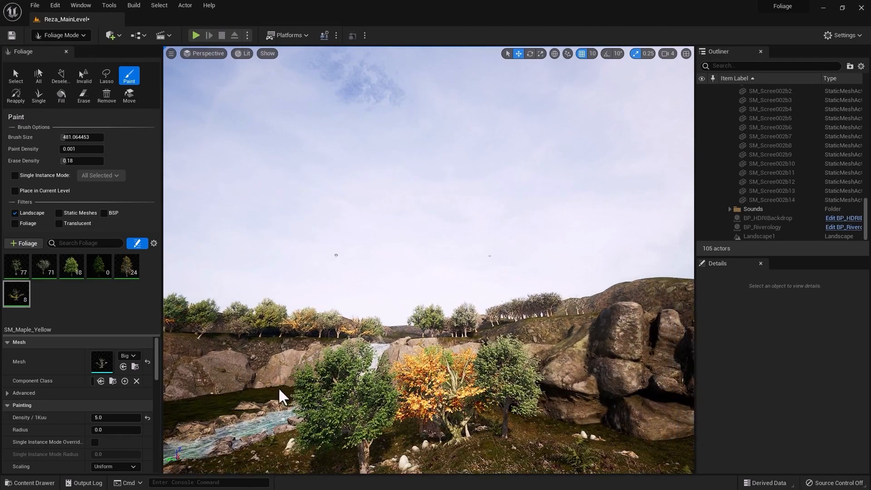
key("a")
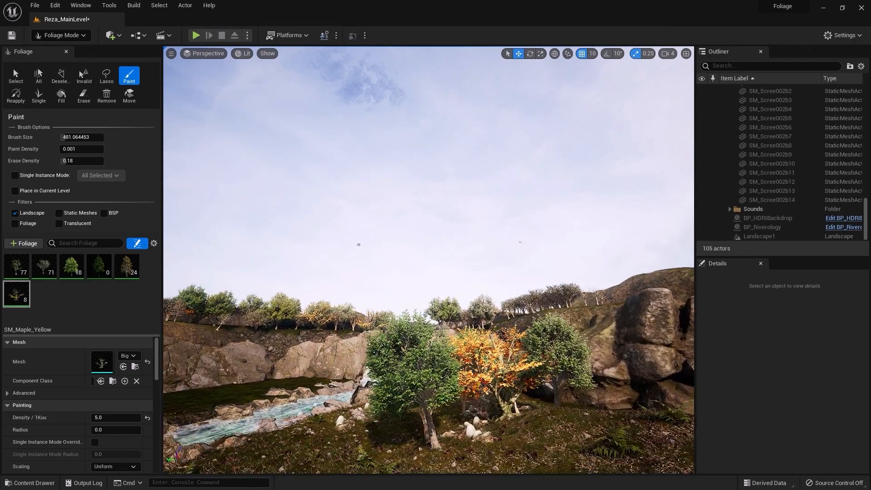
key("a")
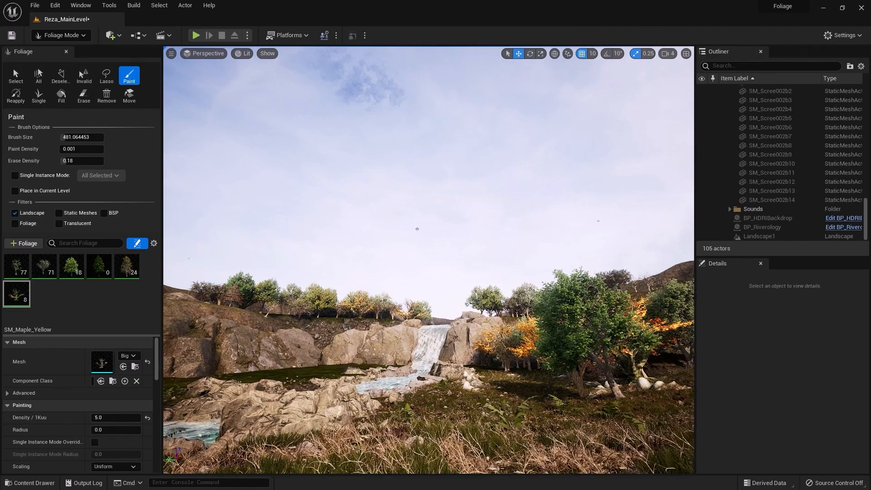
key("a")
key("e")
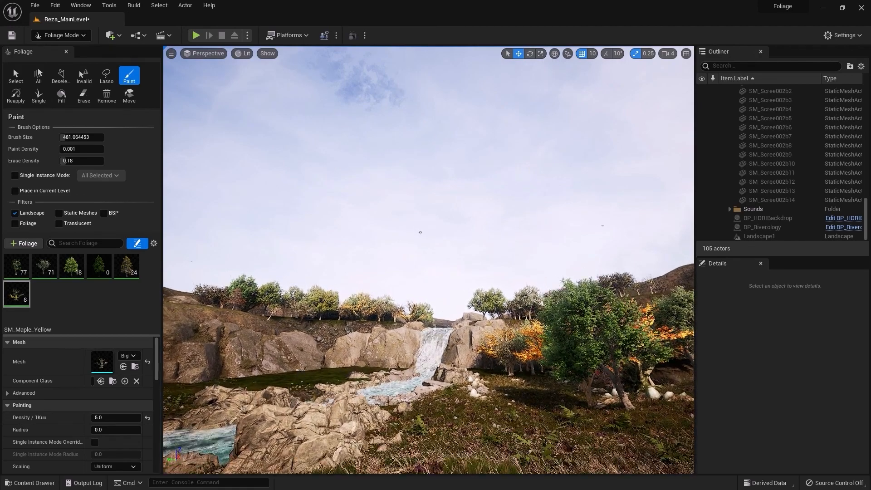
key("e")
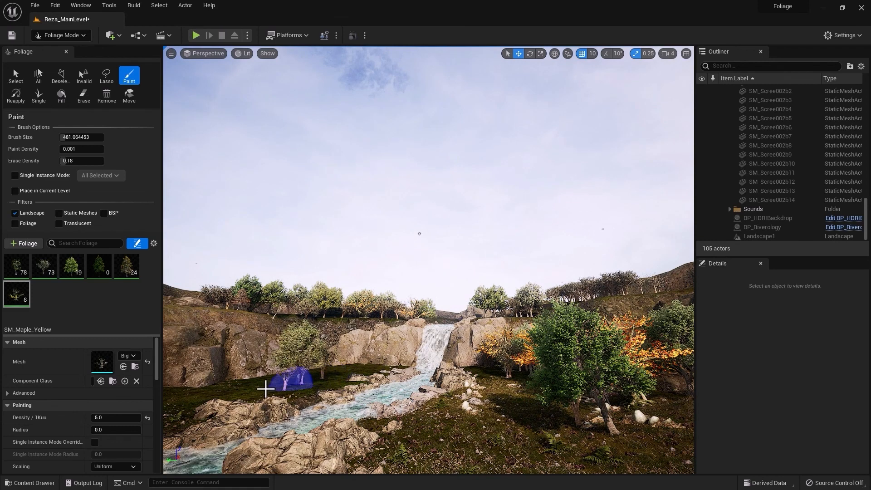
left_click(266, 389)
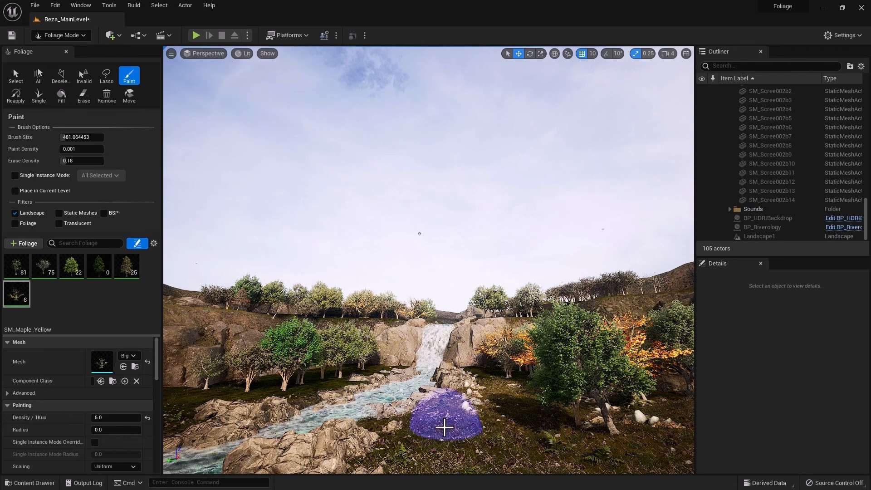
Place individual SM_Elm trees on both riverbanks below the waterfall with the Single tool, keeping only that foliage type active
right_click_drag(439, 425, 443, 420)
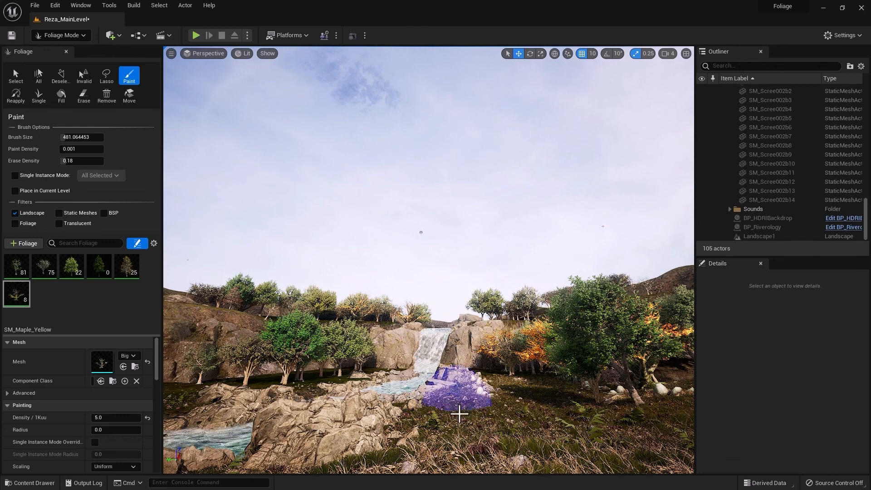
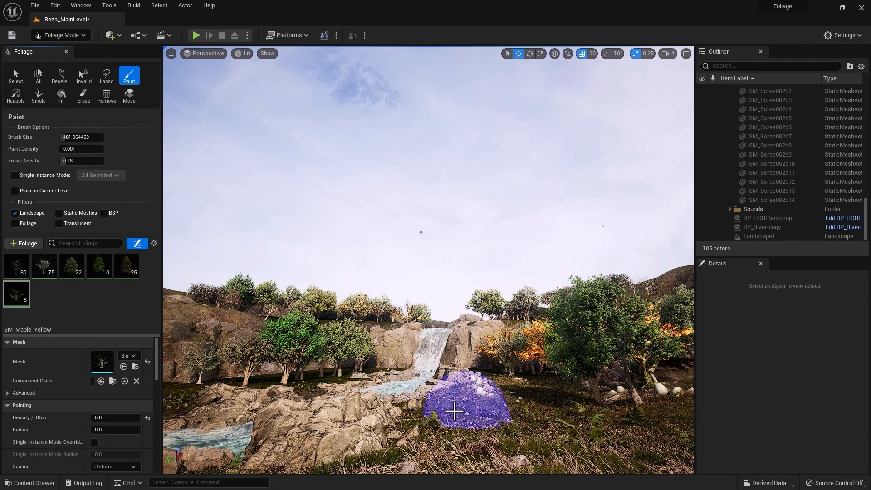
left_click(47, 101)
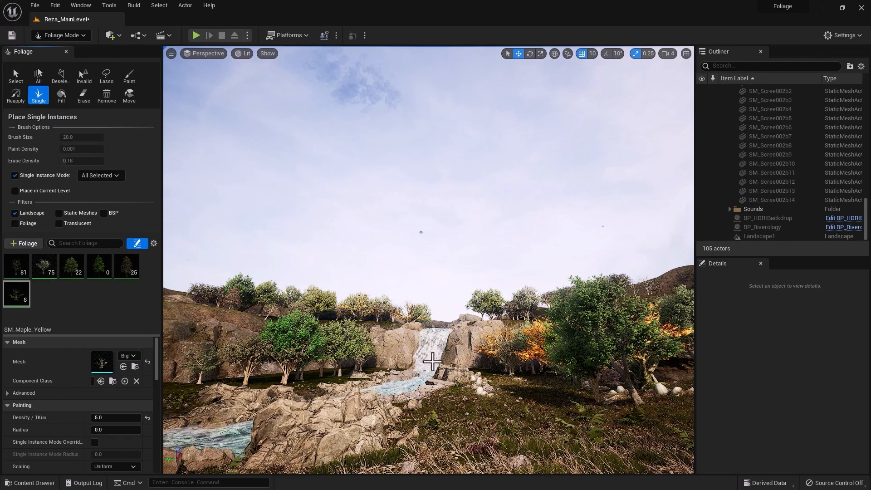
left_click(462, 409)
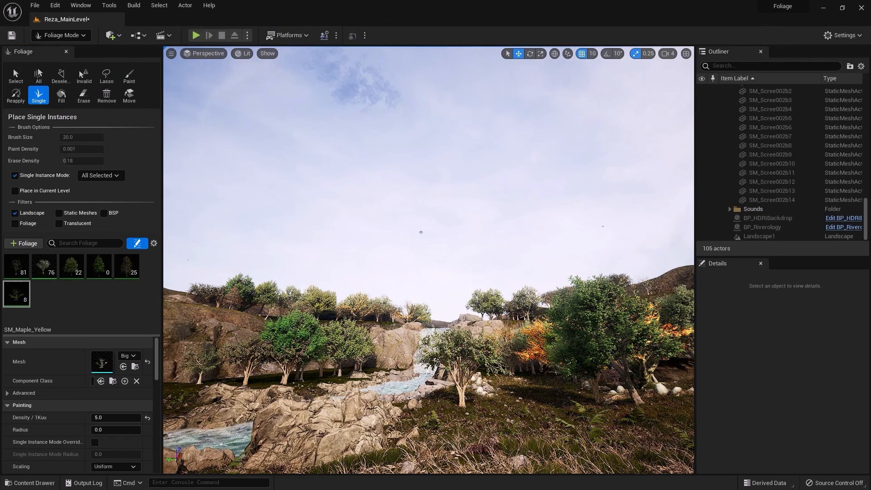
key("a")
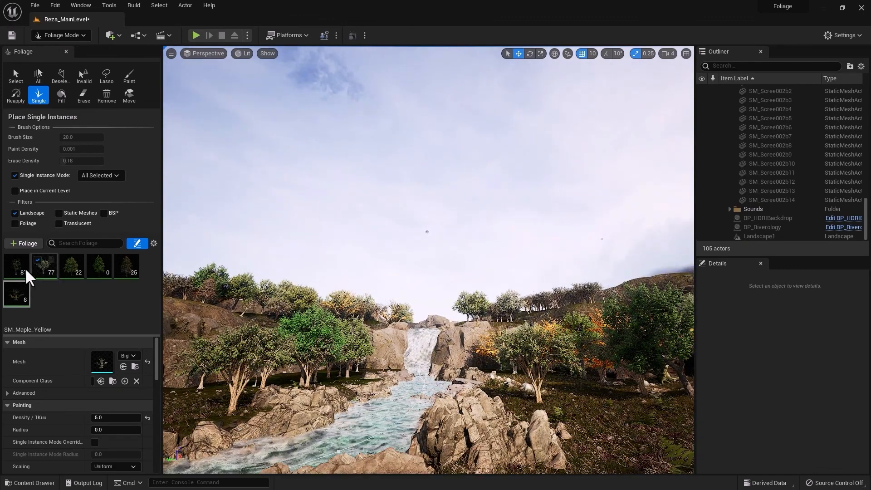
Activate two more tree types alongside SM_Elm and paint them with the Paint tool along both riverbanks below the waterfall
left_click(38, 261)
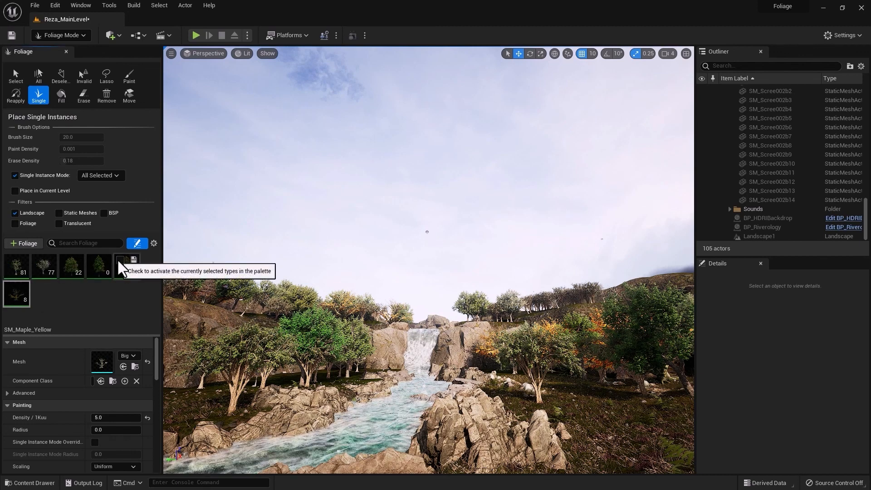
left_click(129, 77)
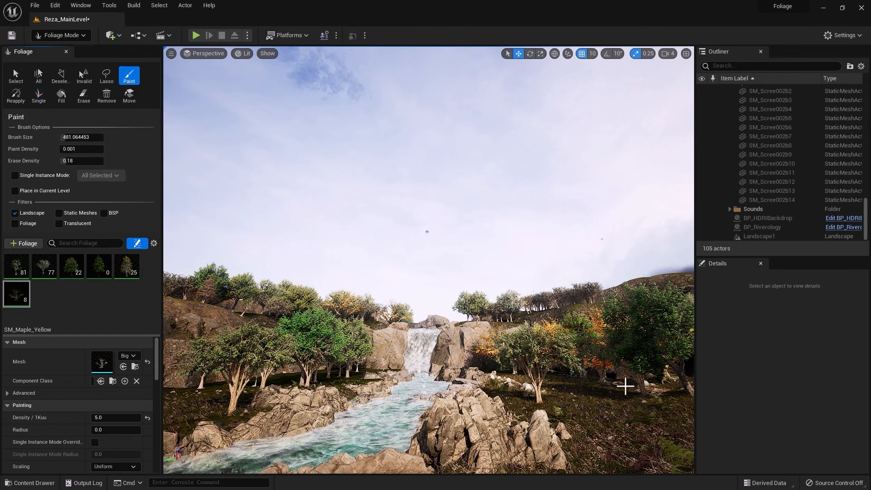
mouse_move(625, 386)
left_mouse_down()
mouse_move(595, 401)
mouse_move(665, 437)
mouse_move(690, 418)
mouse_move(564, 389)
mouse_move(252, 431)
left_mouse_up()
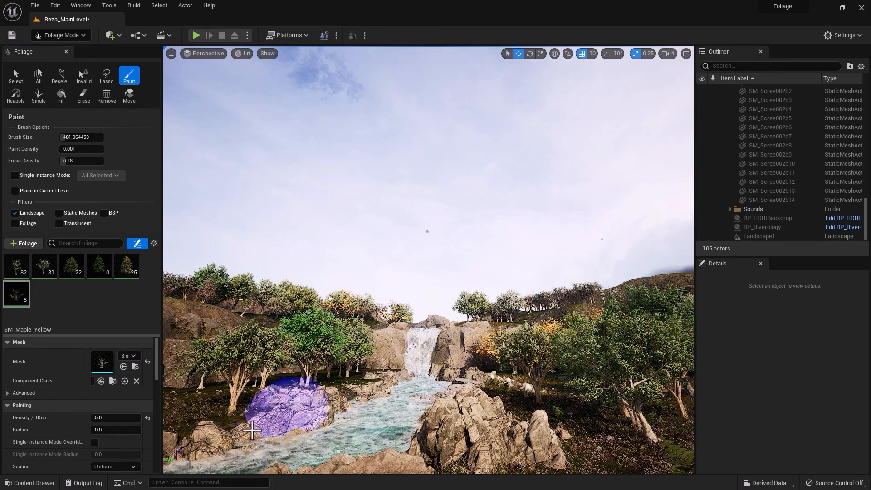
scroll(241, 413, "down", 5)
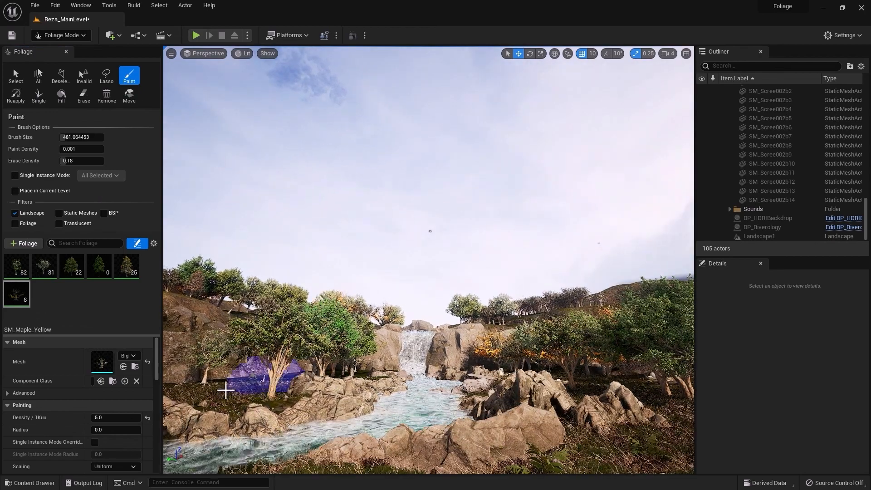
mouse_move(226, 390)
left_mouse_down()
mouse_move(195, 387)
mouse_move(229, 421)
left_mouse_up()
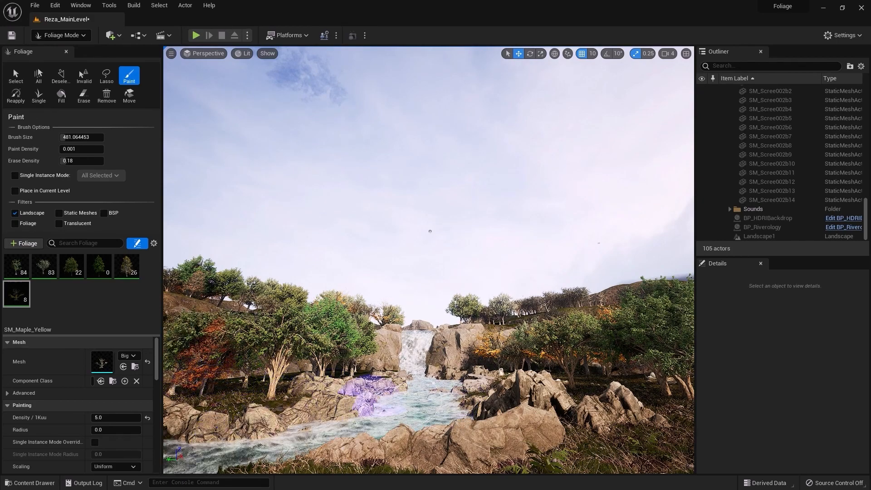
Undo the last foliage stroke painted on the hillside above the waterfall
scroll(370, 395, "up", 6)
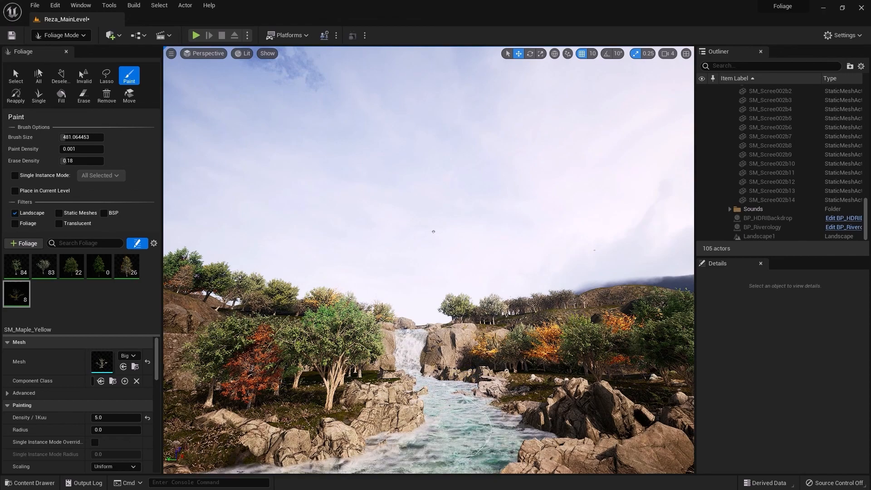
key("e")
right_click_drag(434, 231, 433, 297)
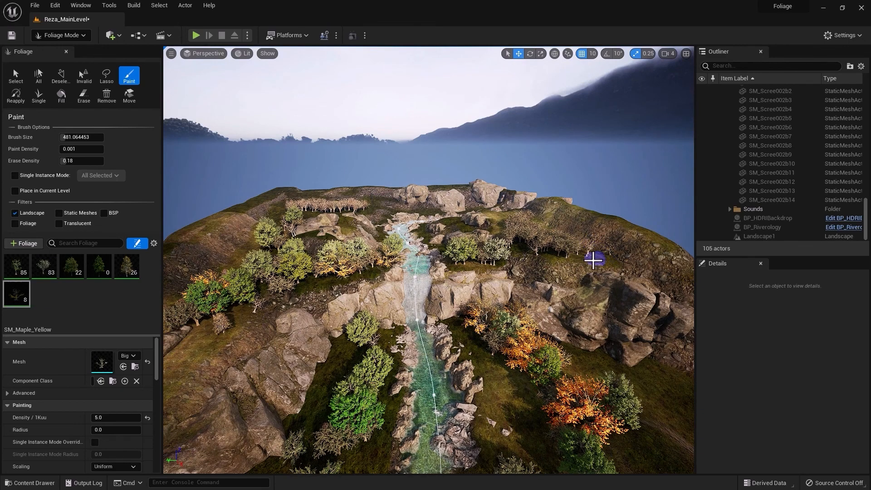
key("ctrl+z")
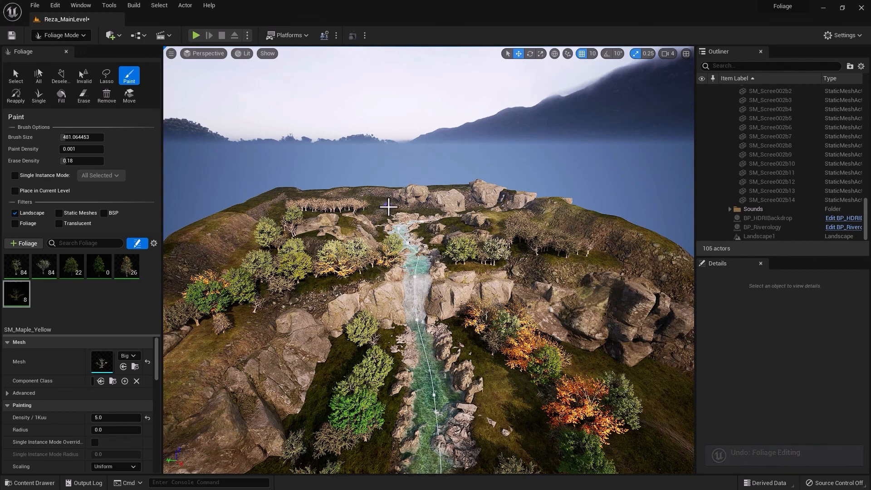
Increase the brush size to about 1505 and paint sparse mixed trees around the upper river and on the bank right of the lower river
left_click_drag(72, 137, 115, 137)
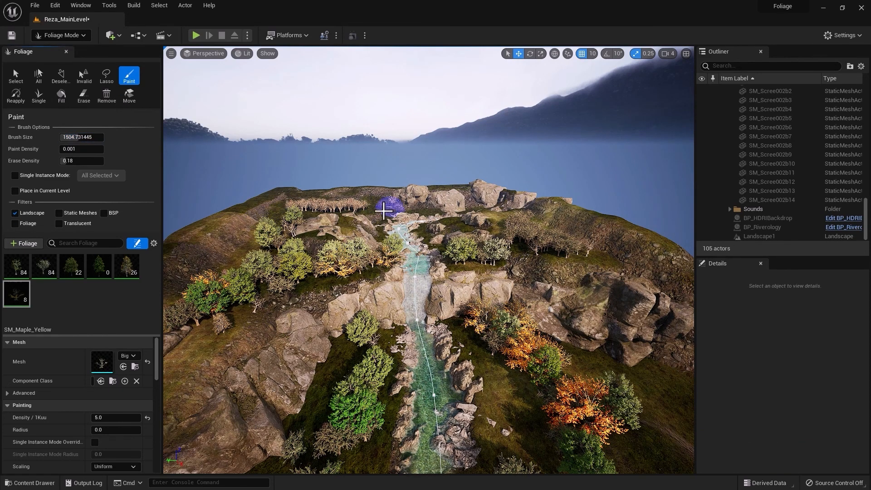
left_click_drag(378, 211, 382, 210)
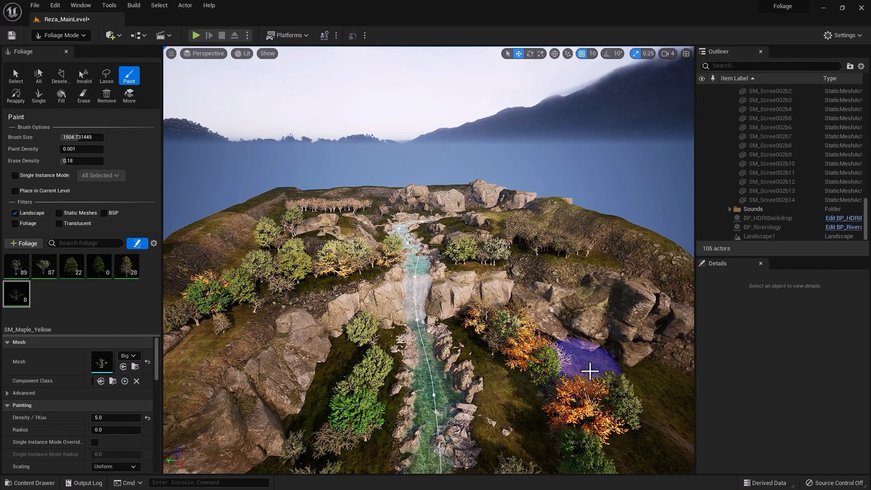
mouse_move(590, 372)
left_mouse_down()
mouse_move(619, 371)
mouse_move(643, 383)
mouse_move(618, 371)
mouse_move(521, 401)
mouse_move(512, 394)
mouse_move(500, 406)
left_mouse_up()
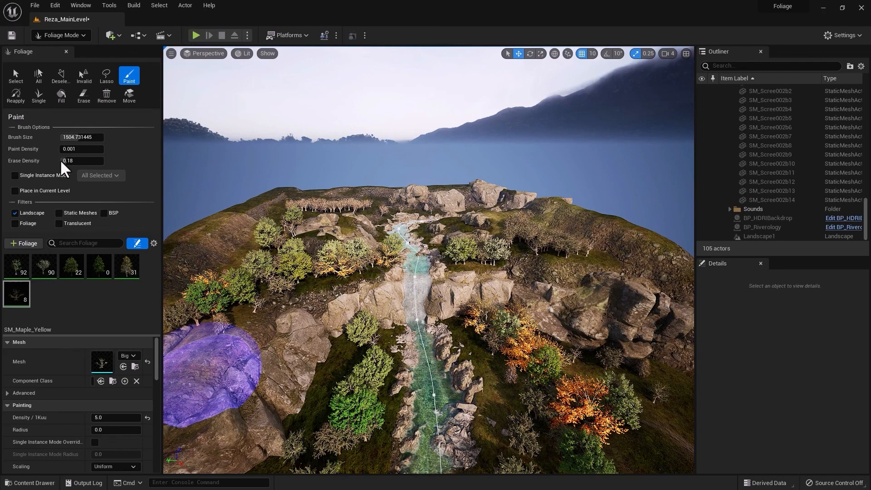
Select all placed foliage instances and activate the foliage Select tool, viewing the waterfall from river level
key("w")
right_click_drag(474, 366, 433, 219)
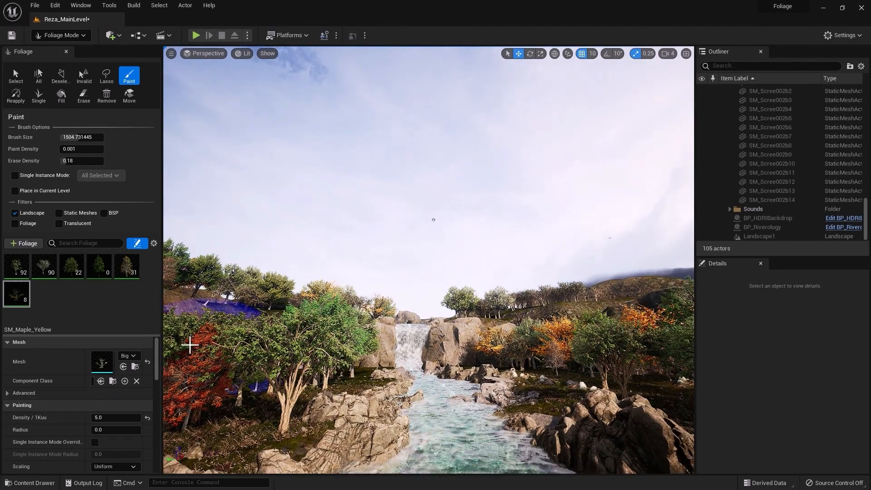
right_click_drag(386, 324, 386, 324)
right_click_drag(434, 218, 434, 218)
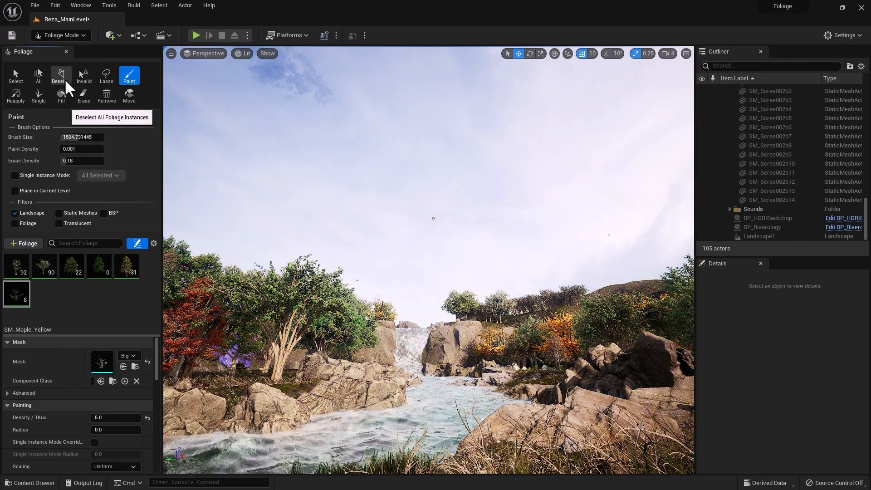
left_click(39, 80)
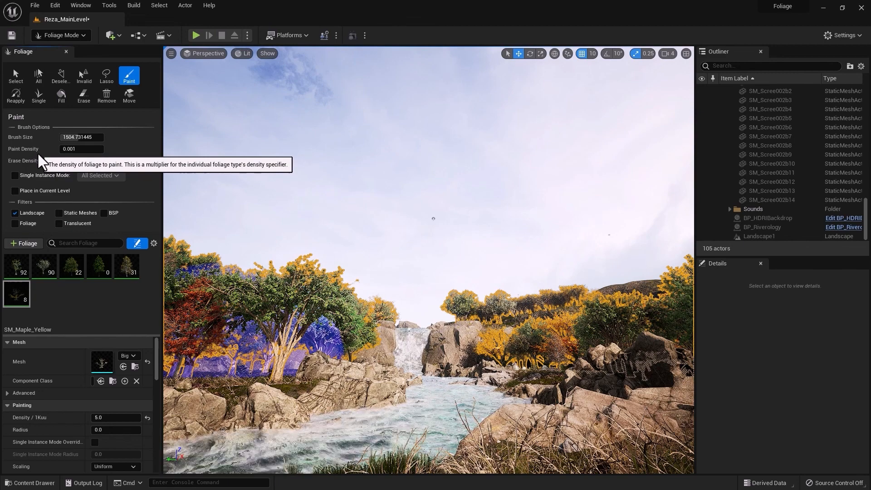
left_click(17, 77)
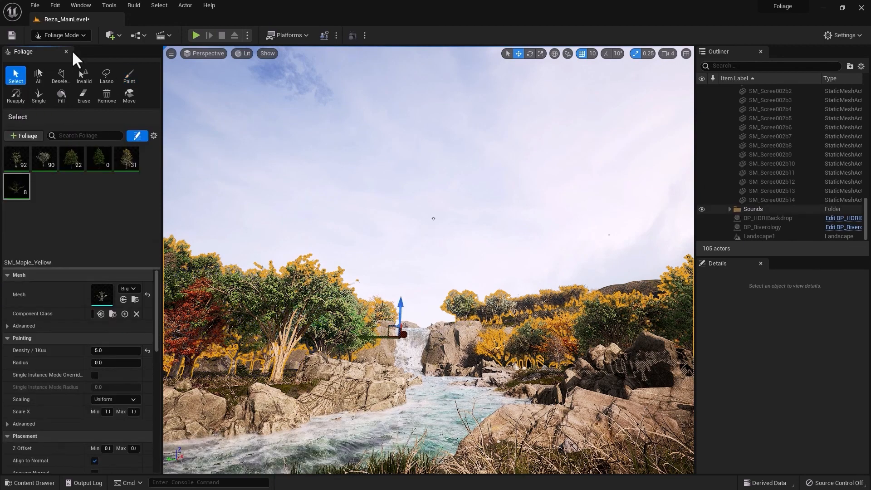
Switch from Foliage mode to Select mode and collapse the Rocks and Lighting folders in the Outliner
left_click(44, 35)
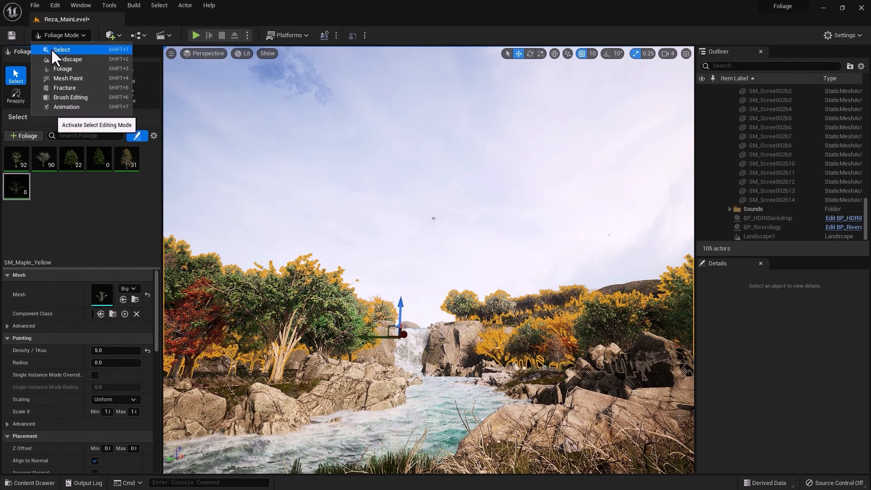
left_click(51, 48)
scroll(744, 159, "up", 5)
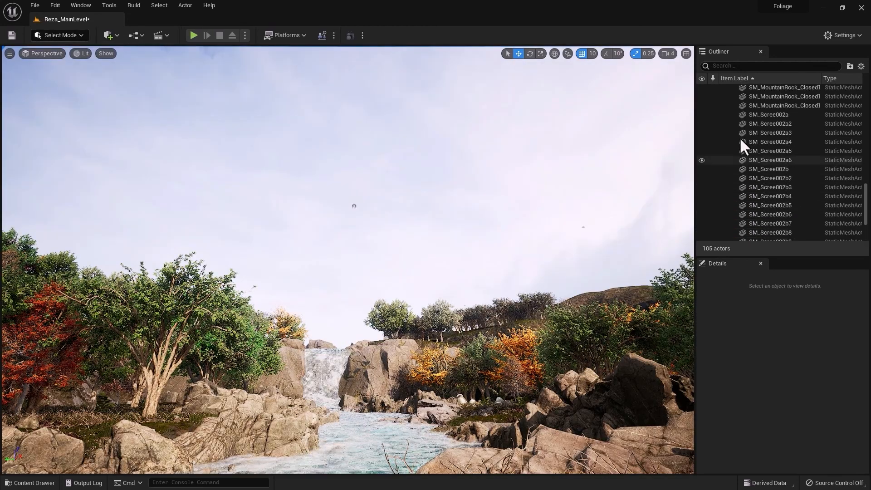
scroll(741, 141, "up", 5)
left_click_drag(865, 159, 864, 102)
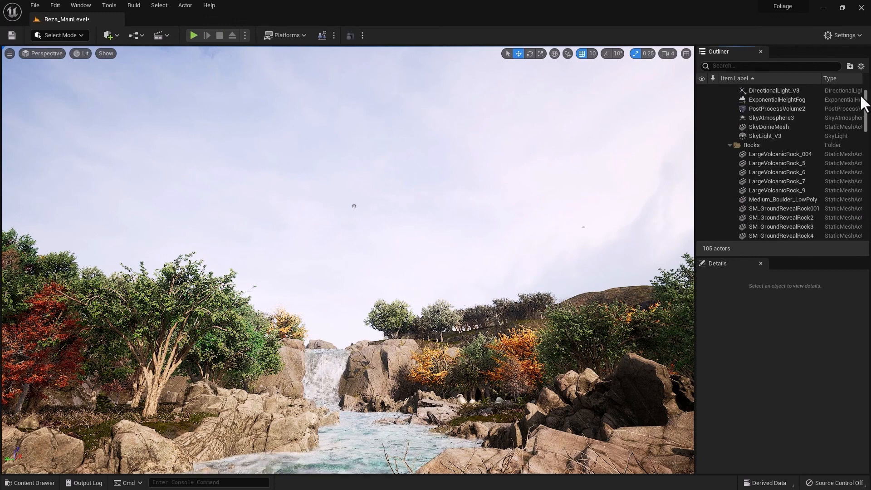
scroll(865, 102, "up", 1)
left_click(730, 158)
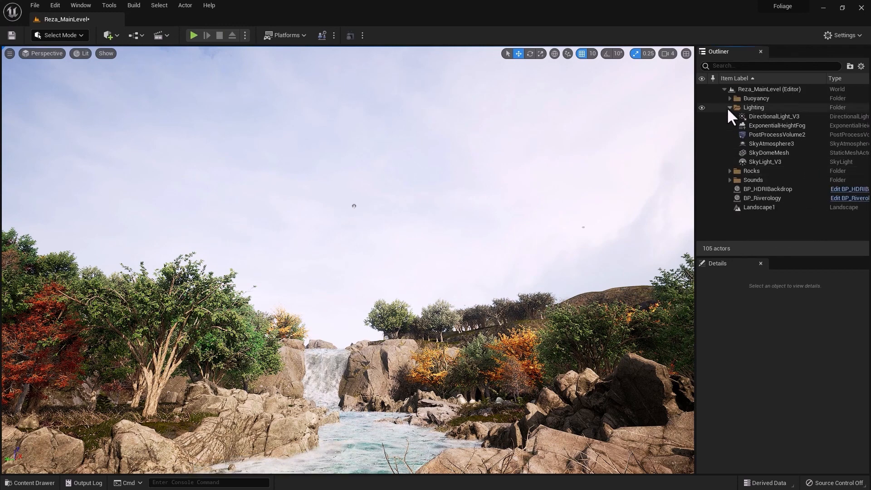
left_click(730, 107)
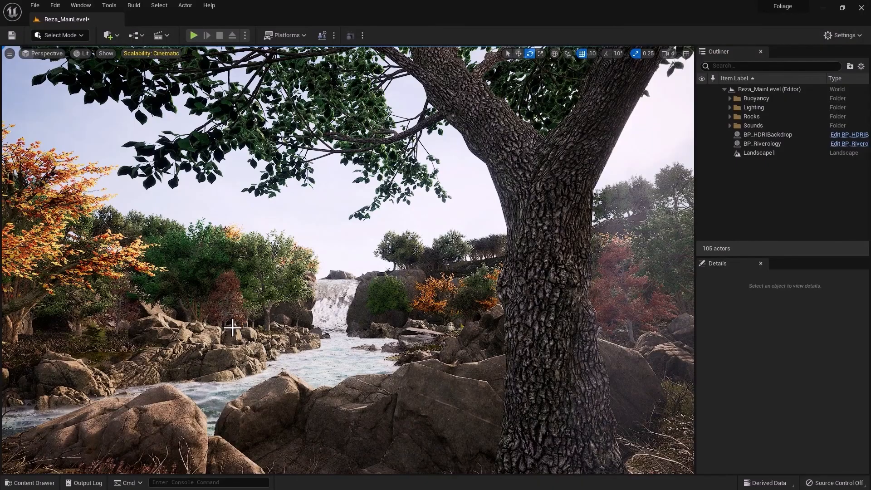
Rotate the directional light through several sun positions over the river, finishing with a dark purple dusk sky
key("w")
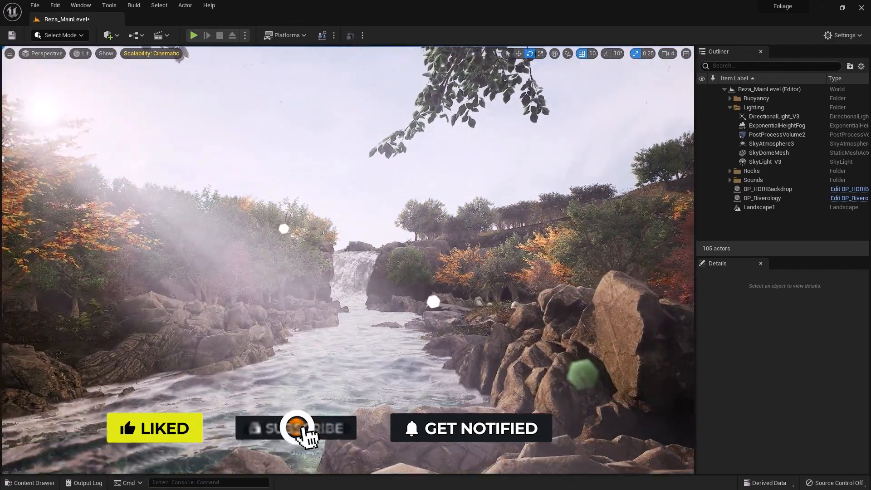
key("ctrl+l")
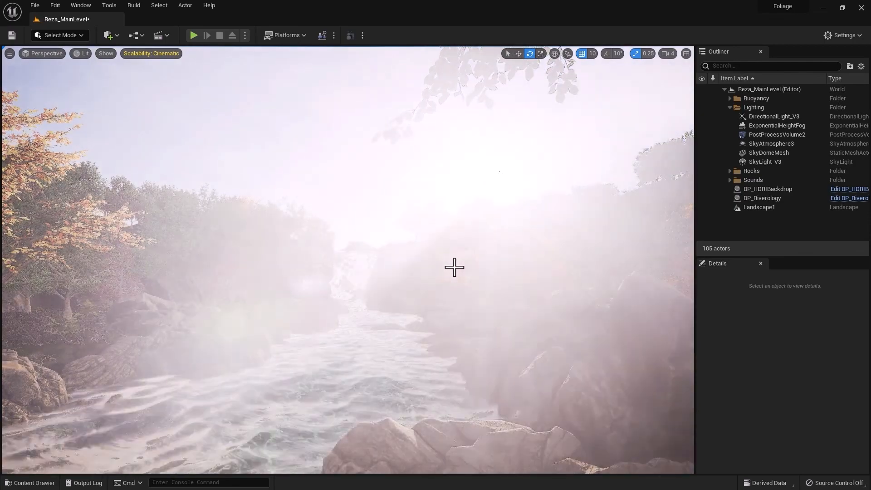
key("ctrl+l")
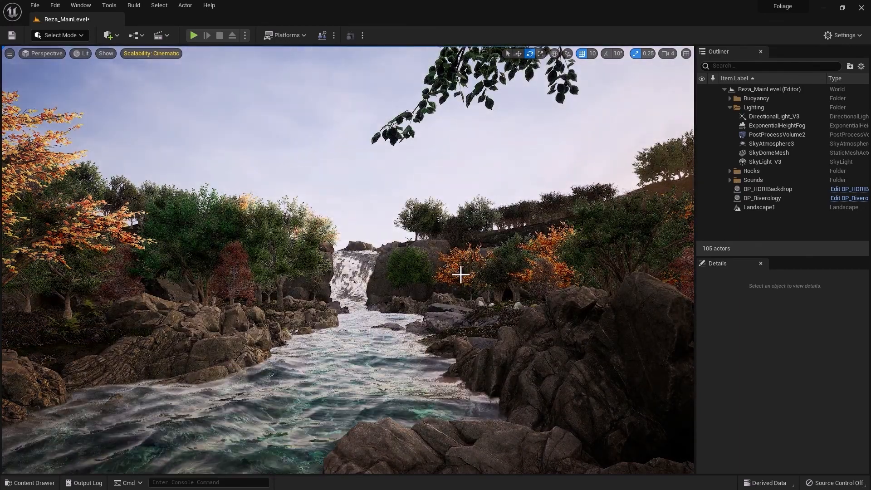
key("ctrl+l")
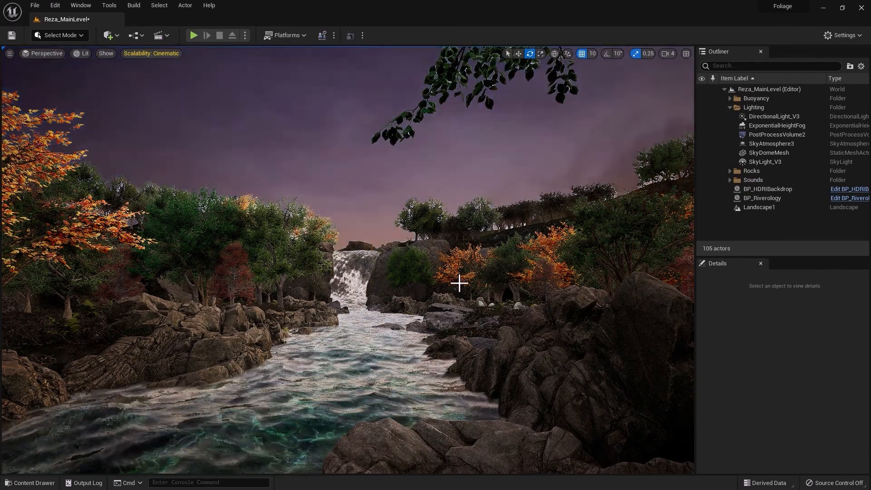